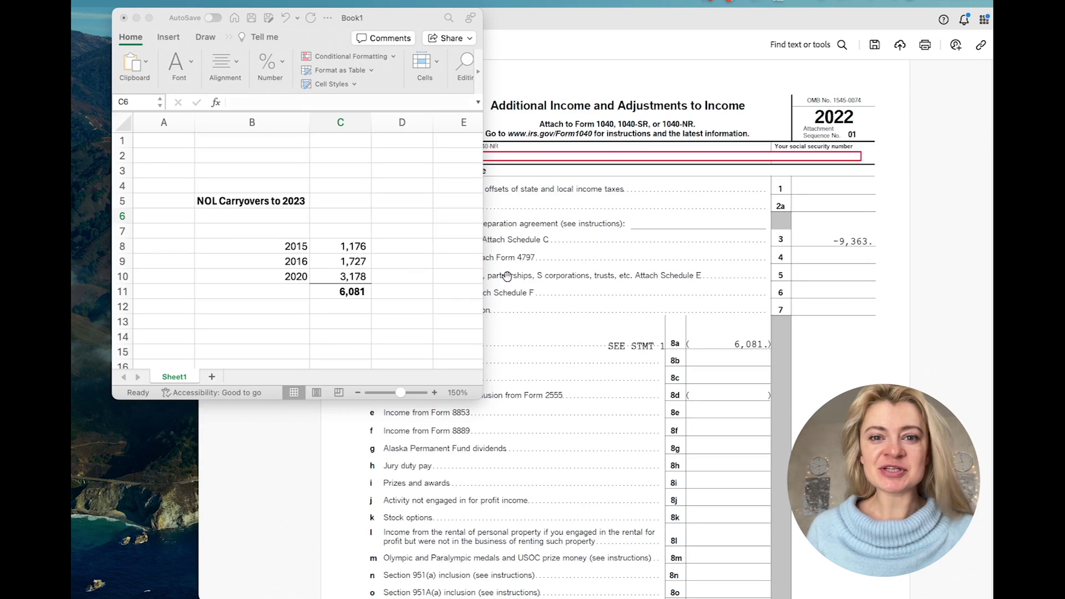
Review the 2022 Schedule 1 PDF and its Federal Statements detailing NOL utilization for 2015, 2016 and 2020
left_click(704, 289)
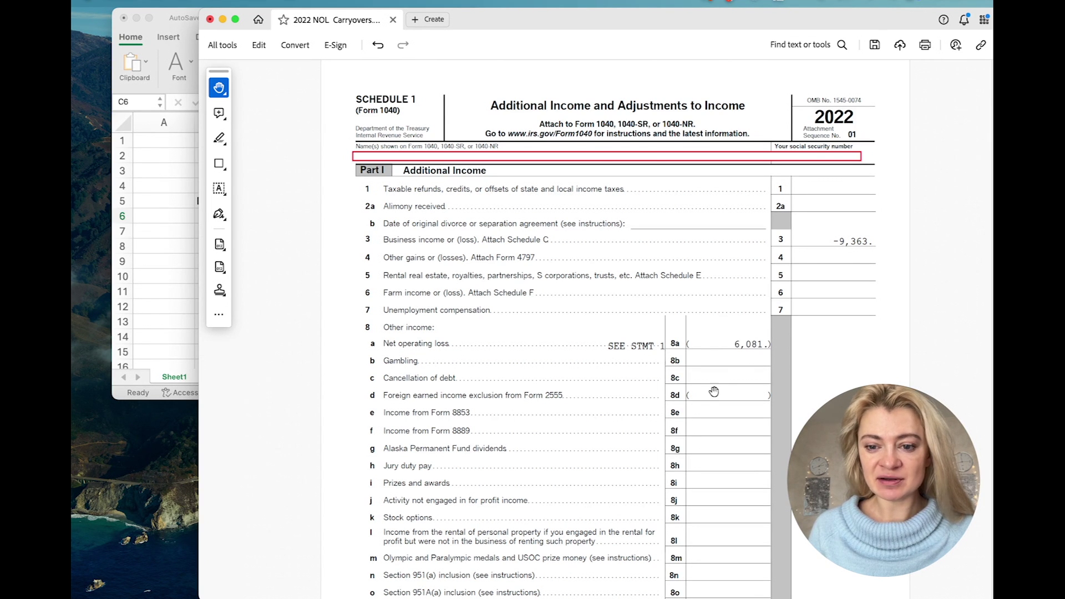
scroll(709, 410, "down", 10)
scroll(709, 409, "down", 10)
scroll(708, 409, "up", 3)
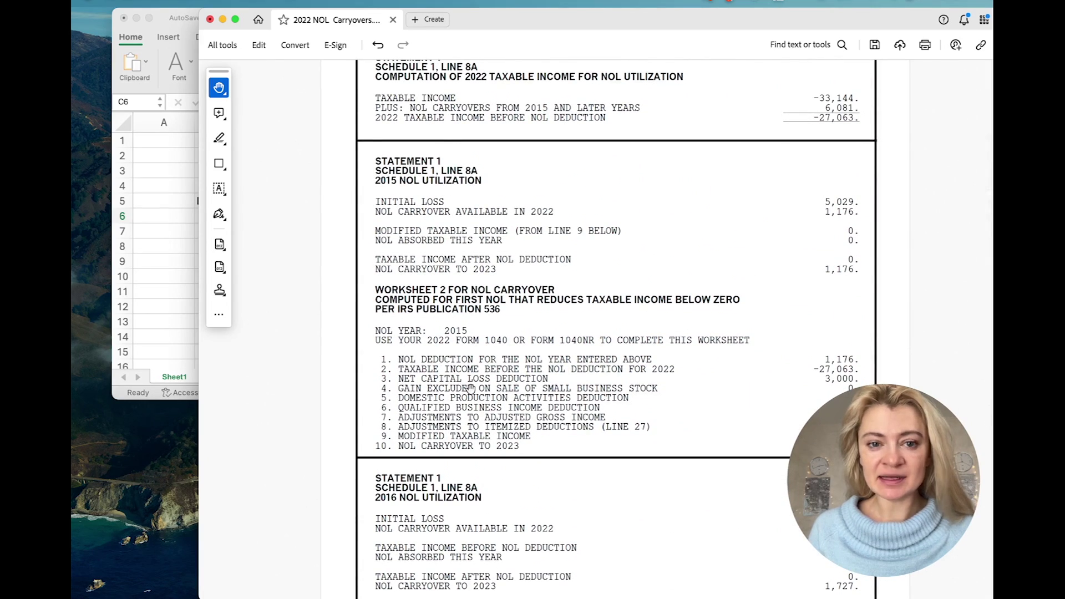
scroll(470, 387, "down", 2)
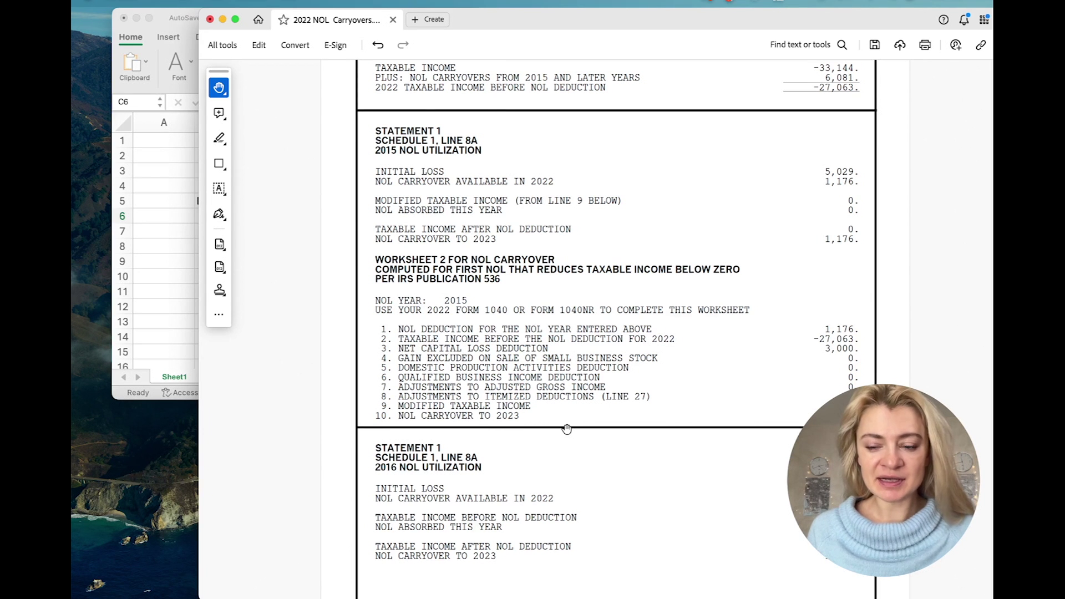
scroll(566, 429, "down", 10)
scroll(566, 429, "up", 7)
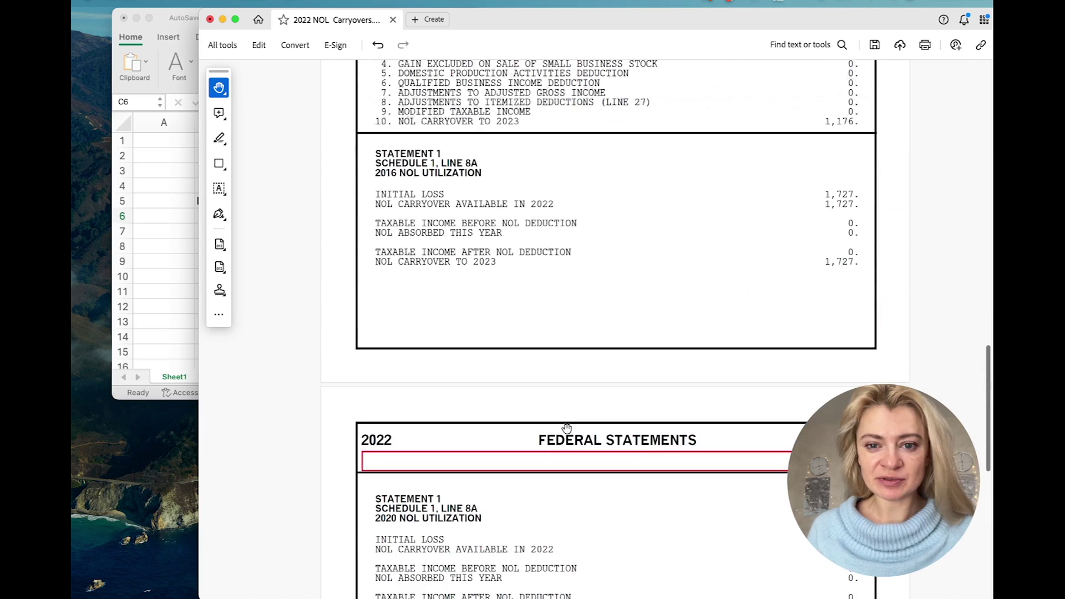
scroll(566, 429, "up", 5)
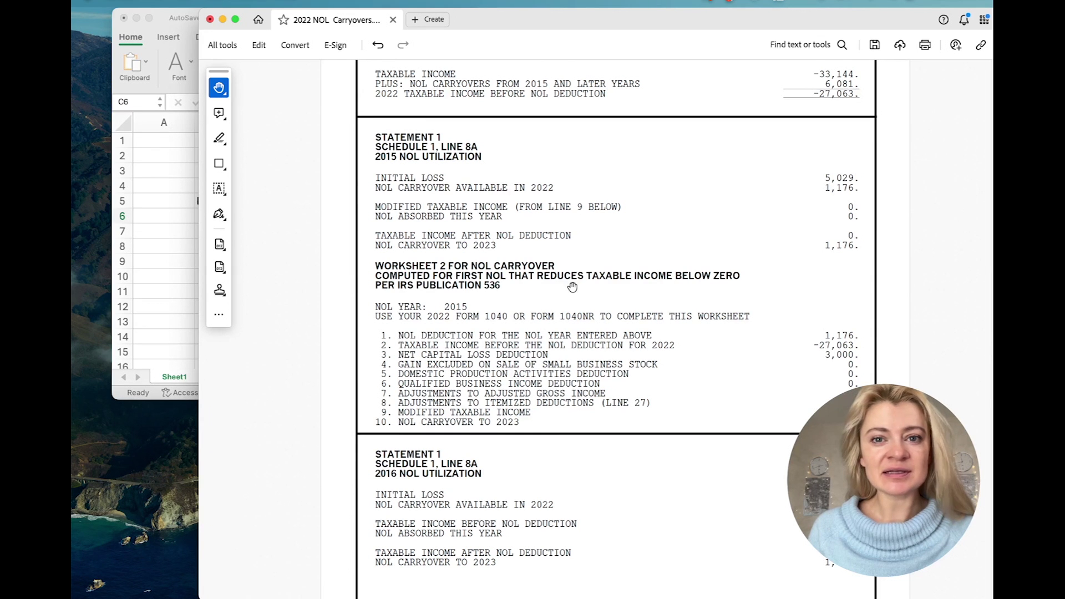
scroll(573, 286, "up", 7)
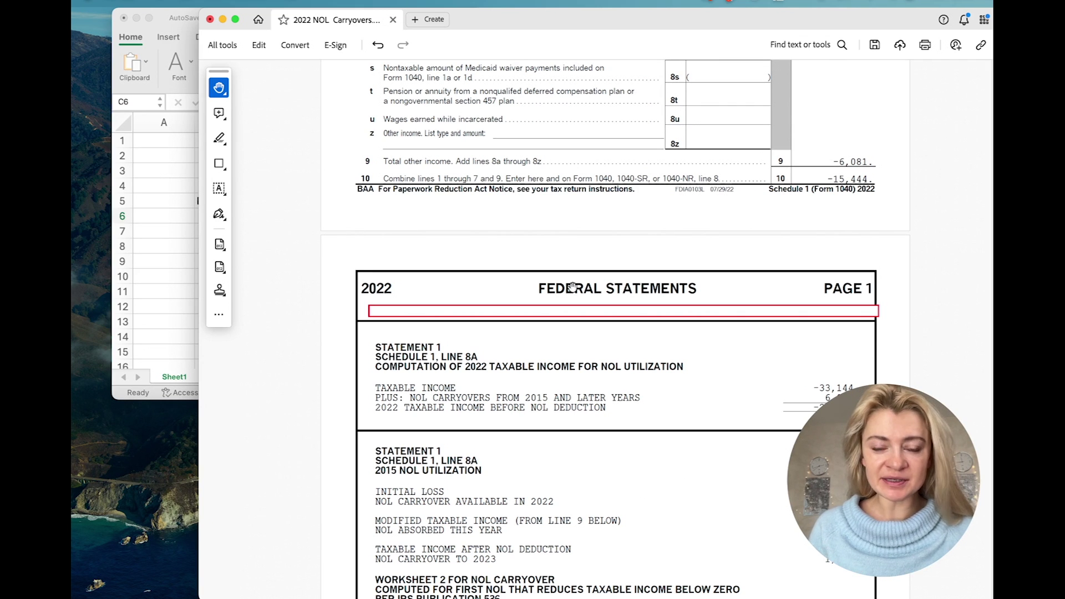
scroll(573, 287, "down", 5)
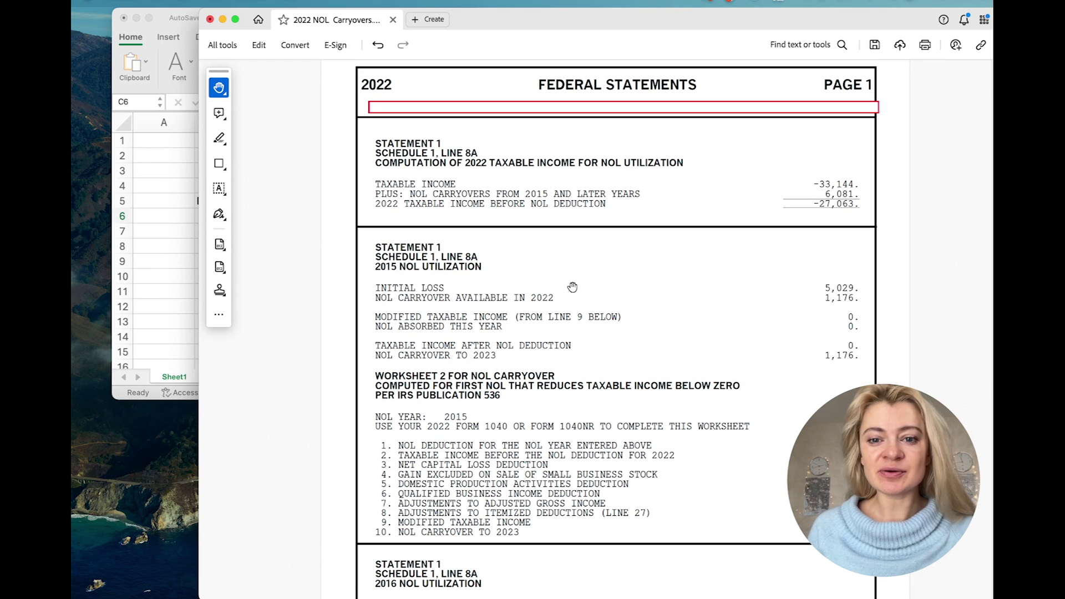
scroll(573, 287, "down", 5)
scroll(573, 286, "down", 1)
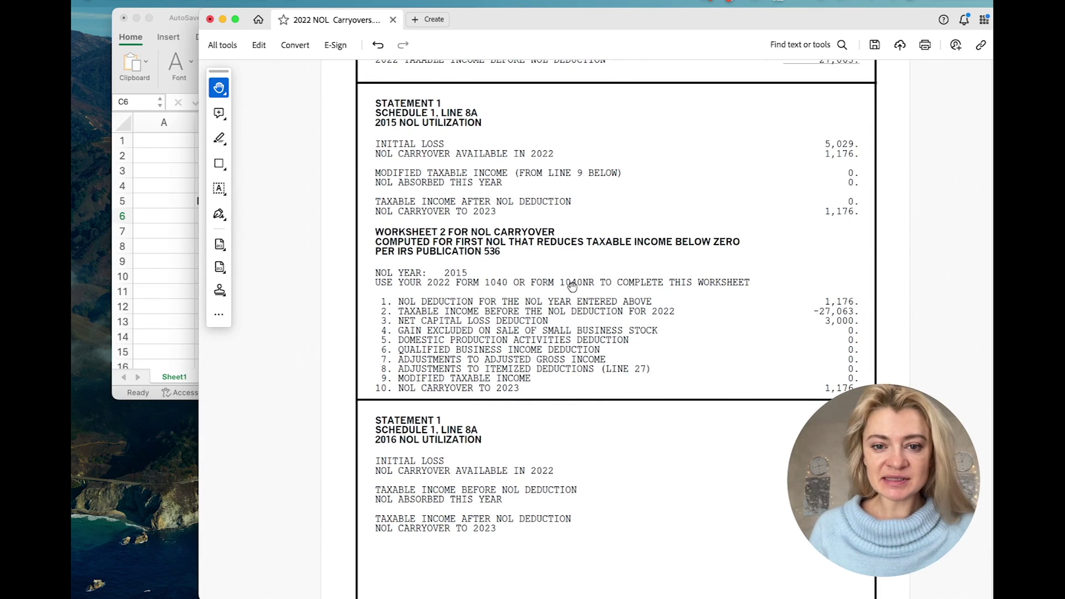
Trace Schedule 1 line 8a to the 2015 NOL statement and compare its carryover to 2023 with cell C8 in the Excel workbook
scroll(573, 287, "up", 10)
scroll(573, 287, "up", 15)
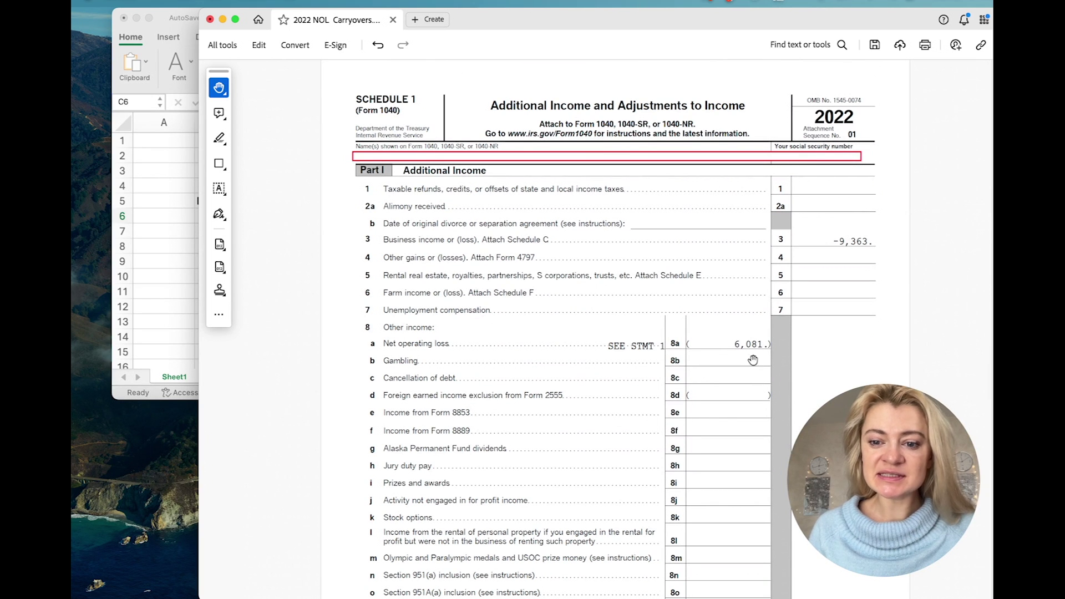
scroll(766, 358, "down", 1)
scroll(766, 358, "down", 20)
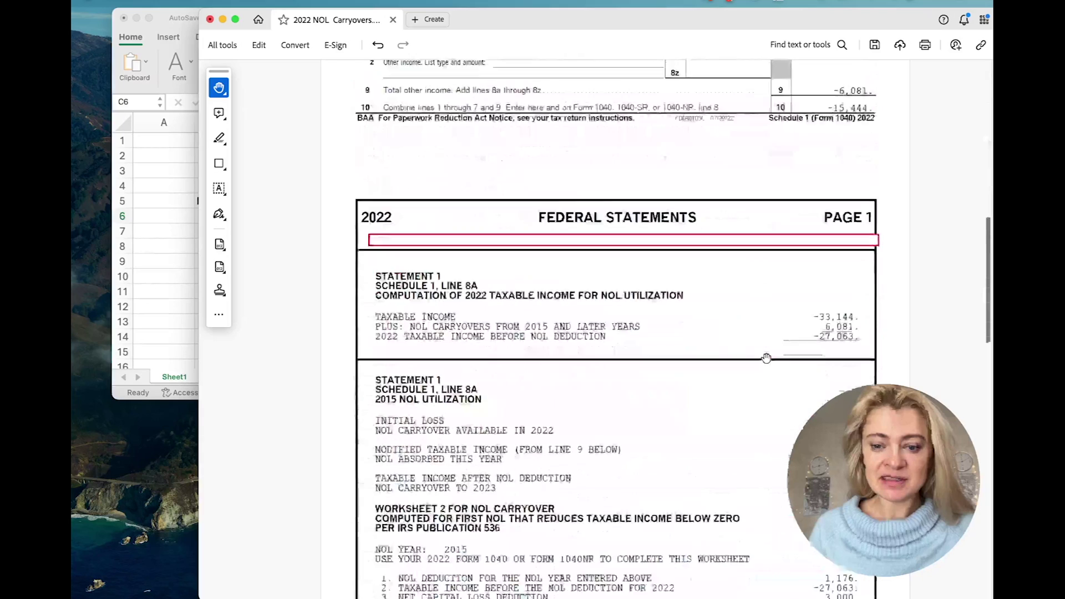
scroll(766, 358, "down", 2)
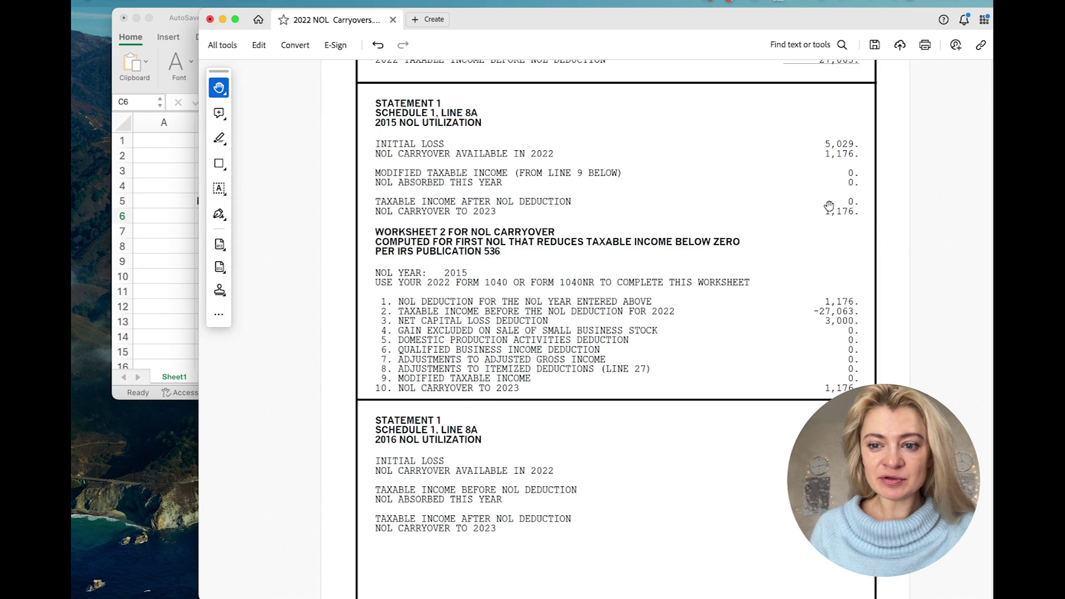
left_click(162, 178)
left_click(342, 247)
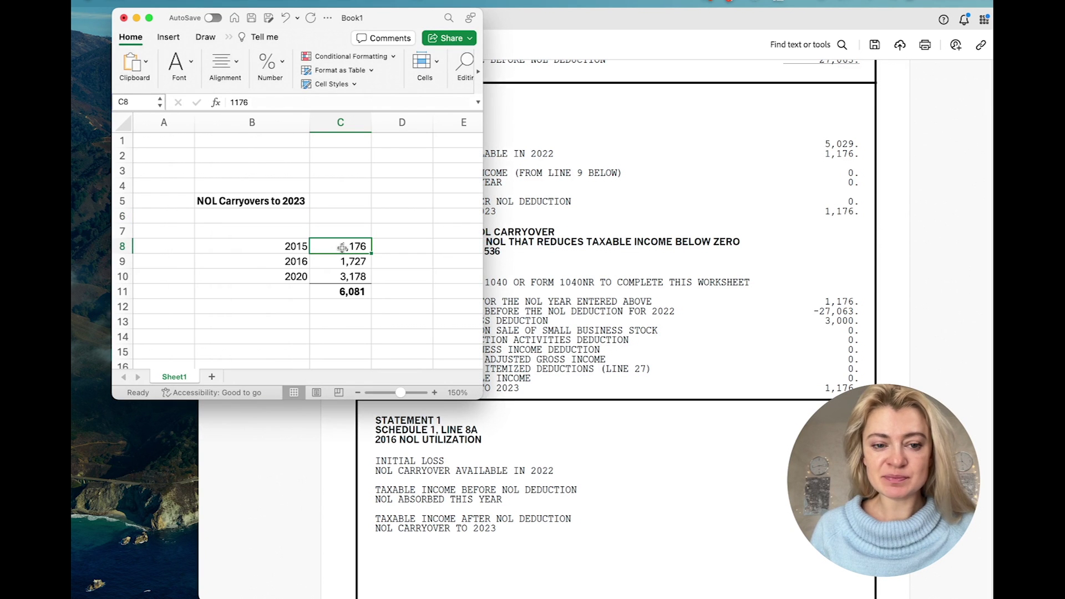
Compare the 2016 NOL carryover to 2023 in the PDF statement with cell C9 of the spreadsheet
left_click(693, 231)
scroll(694, 230, "down", 3)
scroll(694, 230, "down", 4)
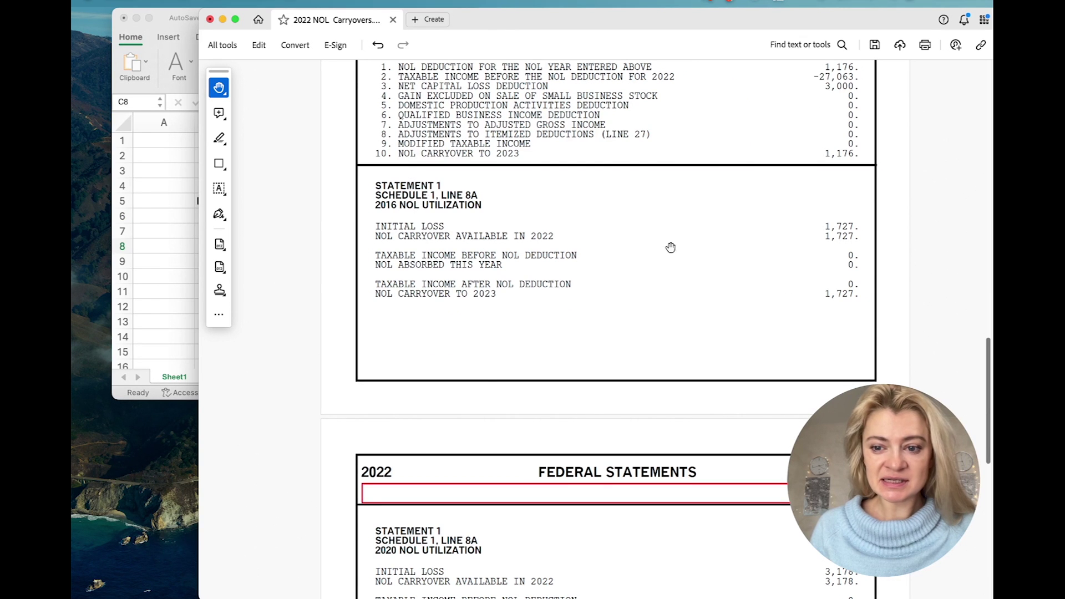
left_click(166, 219)
left_click(344, 261)
left_click(611, 290)
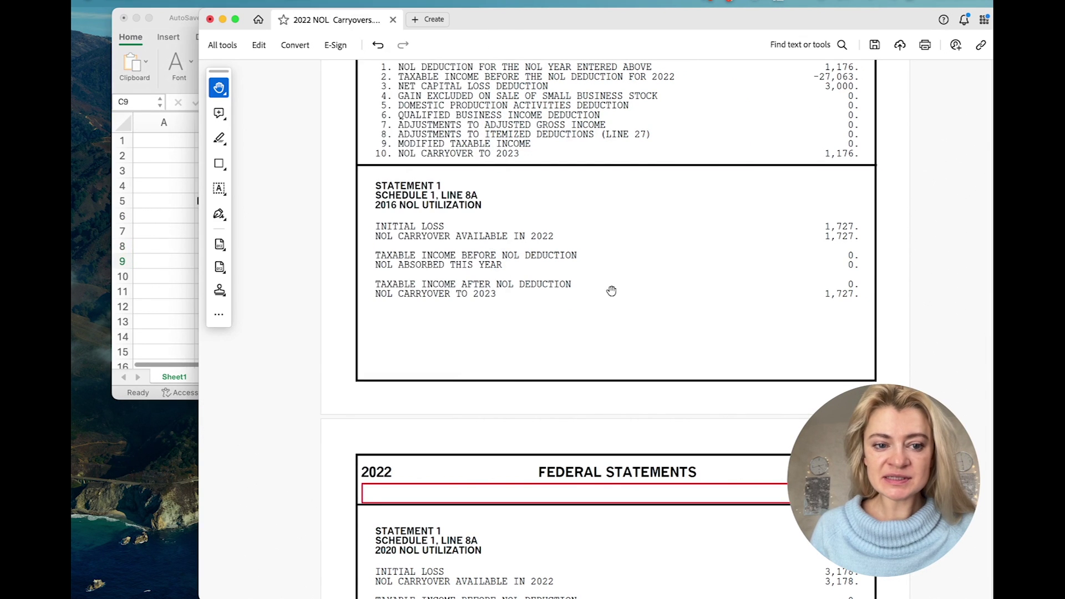
Check the 2020 NOL carryover to 2023 on Federal Statements page 2 against spreadsheet cell C10
scroll(611, 290, "down", 10)
scroll(611, 290, "up", 1)
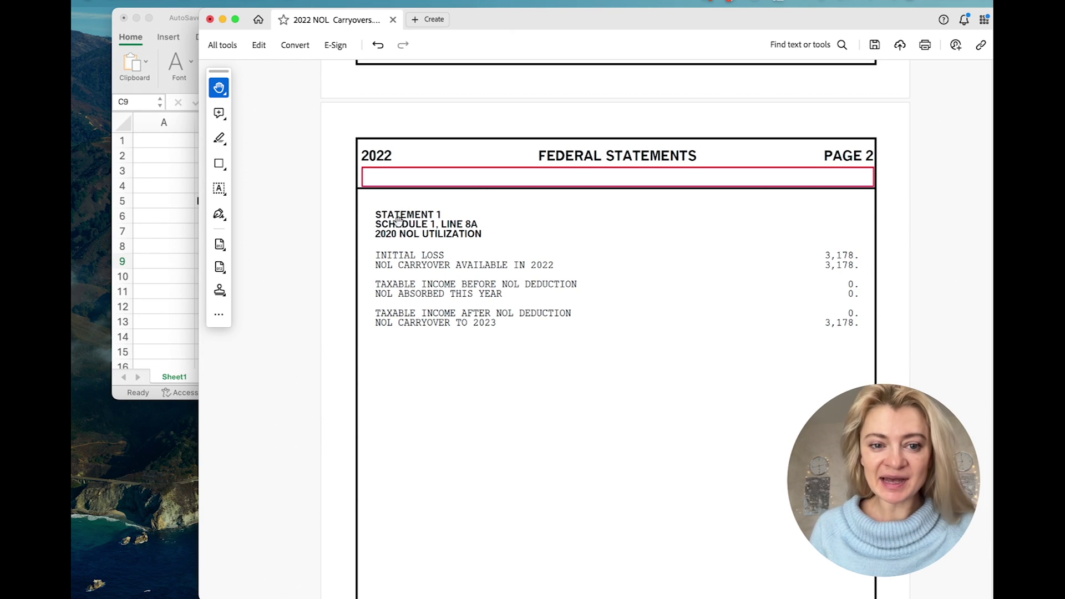
left_click(162, 198)
left_click(335, 274)
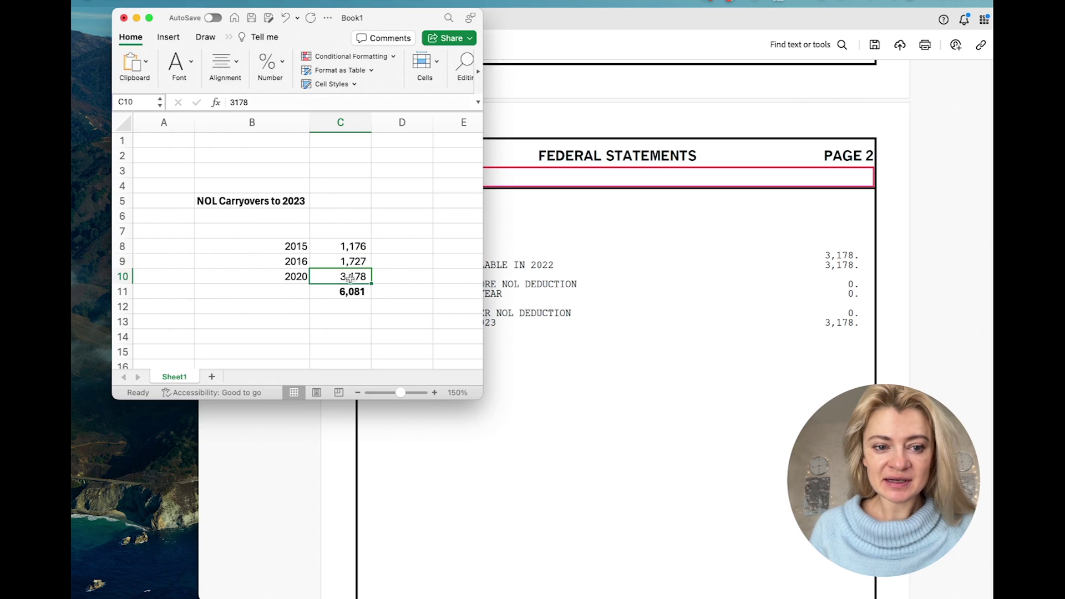
left_click(661, 341)
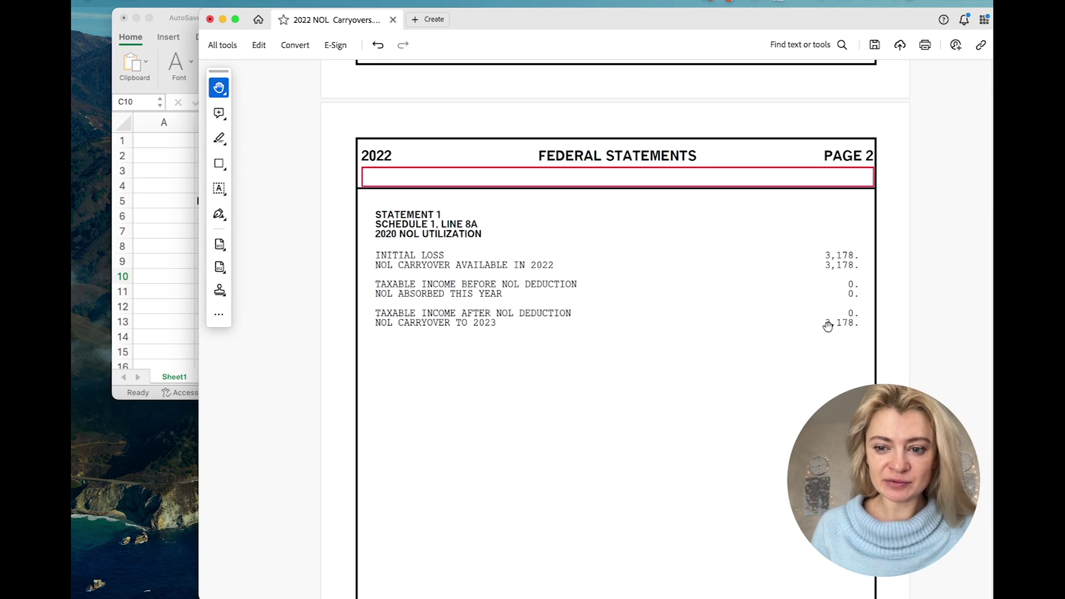
Compare the net operating loss on Schedule 1 line 8a with the carryover total in spreadsheet cell C11
scroll(827, 327, "up", 15)
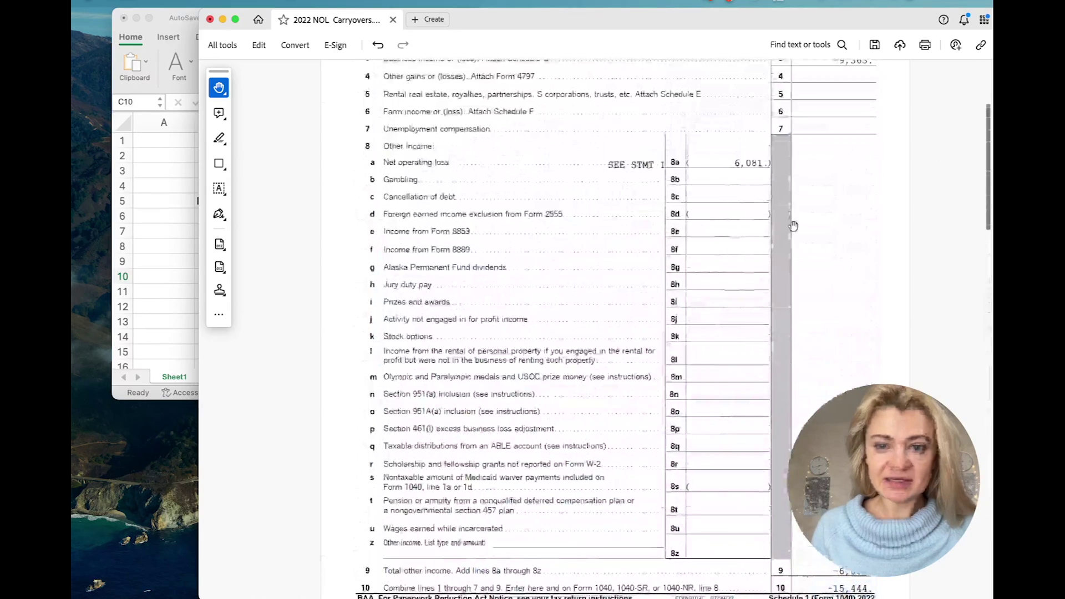
left_click(185, 182)
left_click(353, 291)
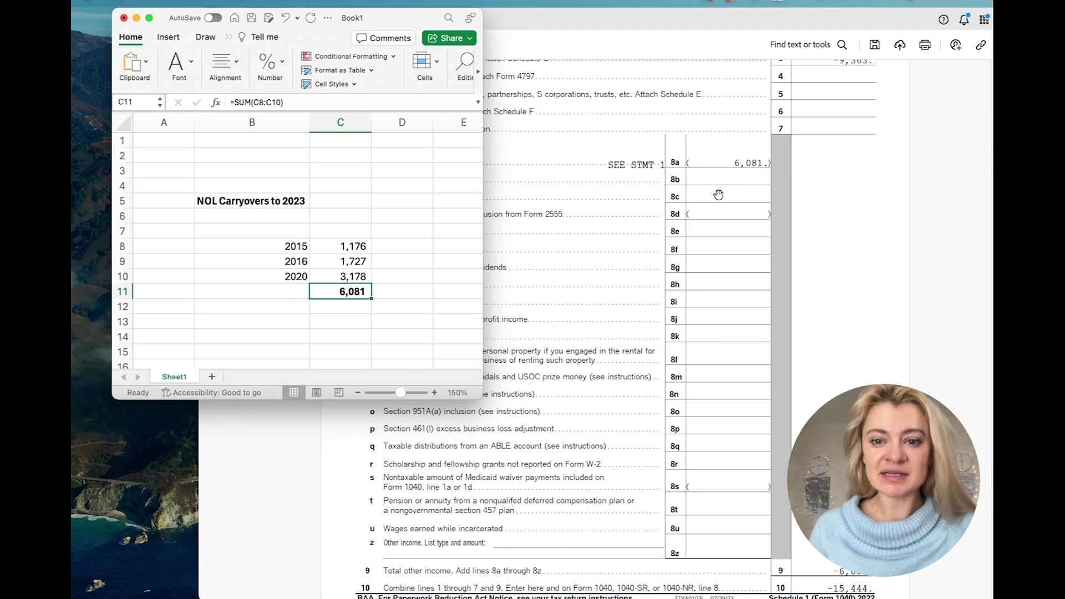
scroll(719, 194, "up", 5)
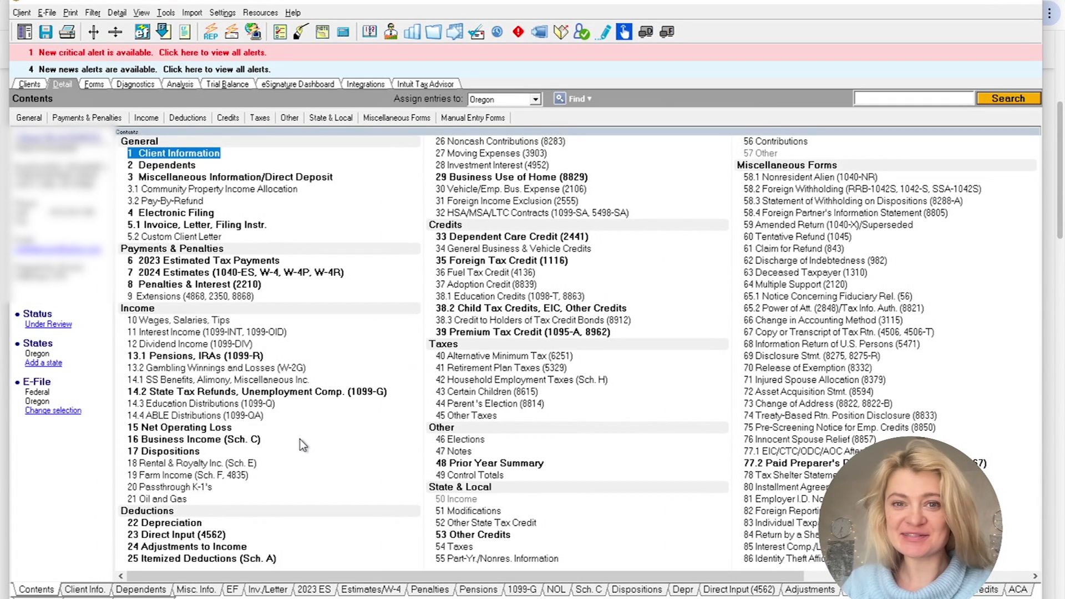
Open the Net Operating Loss input in the tax preparation program and compare its entries with spreadsheet cells C8 through C11
double_click(187, 430)
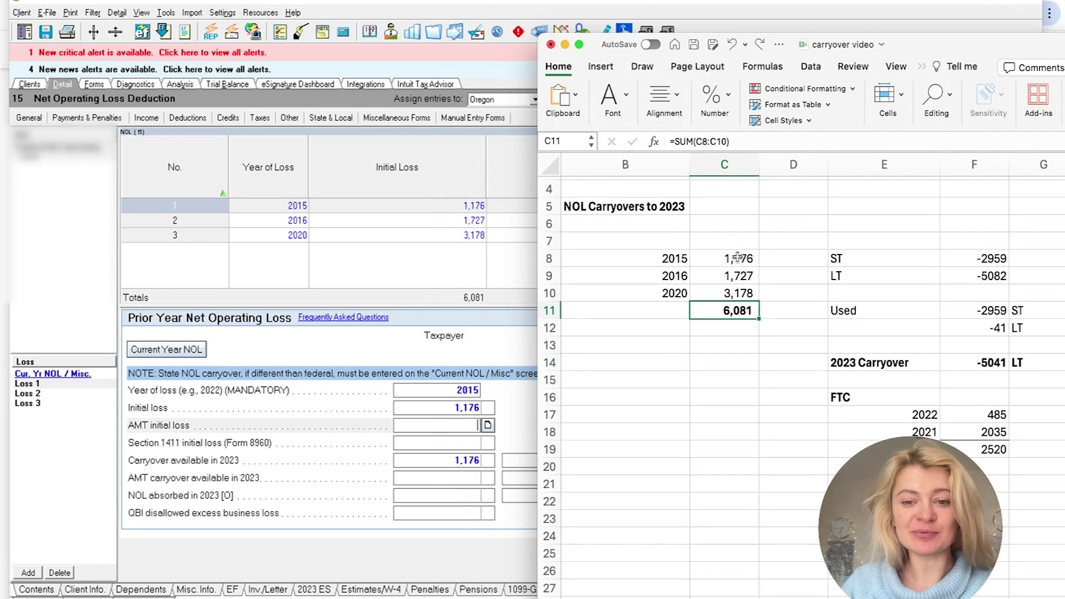
left_click(738, 258)
left_click(739, 276)
left_click(740, 293)
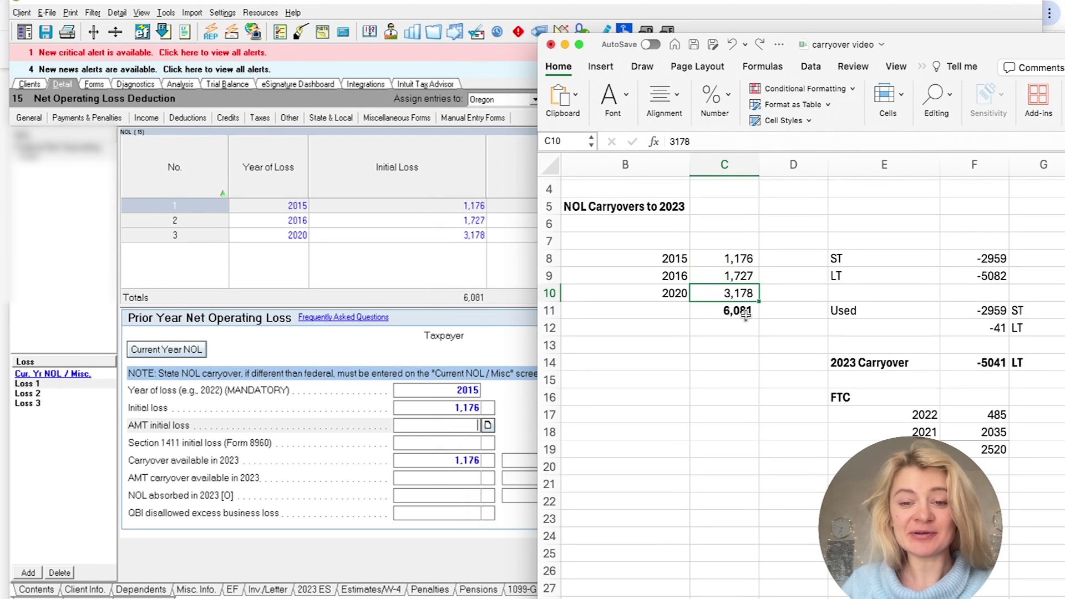
left_click(745, 314)
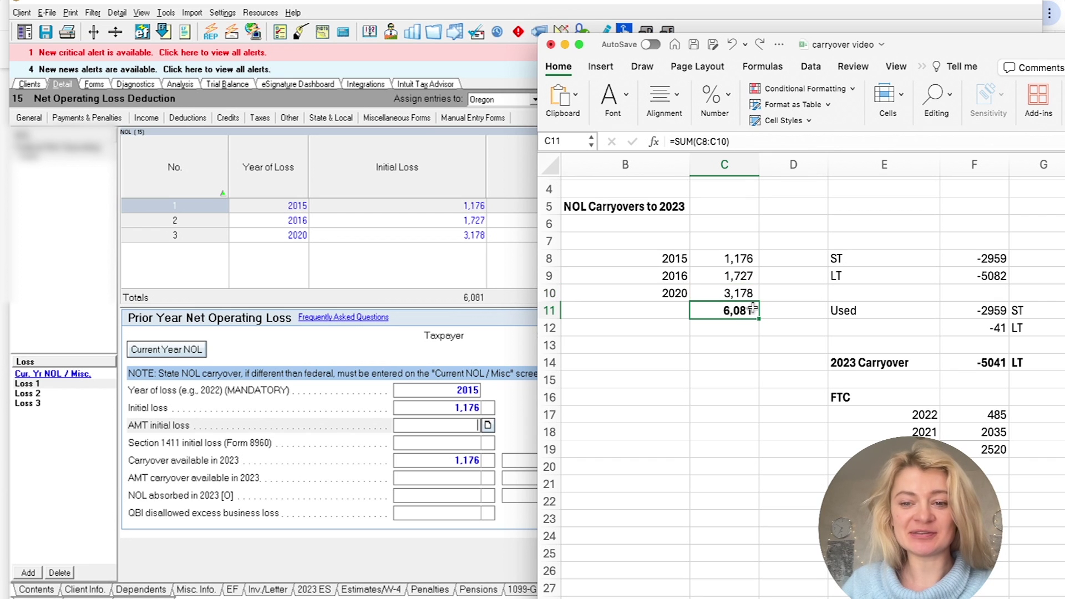
Return to the Net Operating Loss input and check the carryover available in 2023 for loss years 2015, 2016 and 2020
left_click(550, 19)
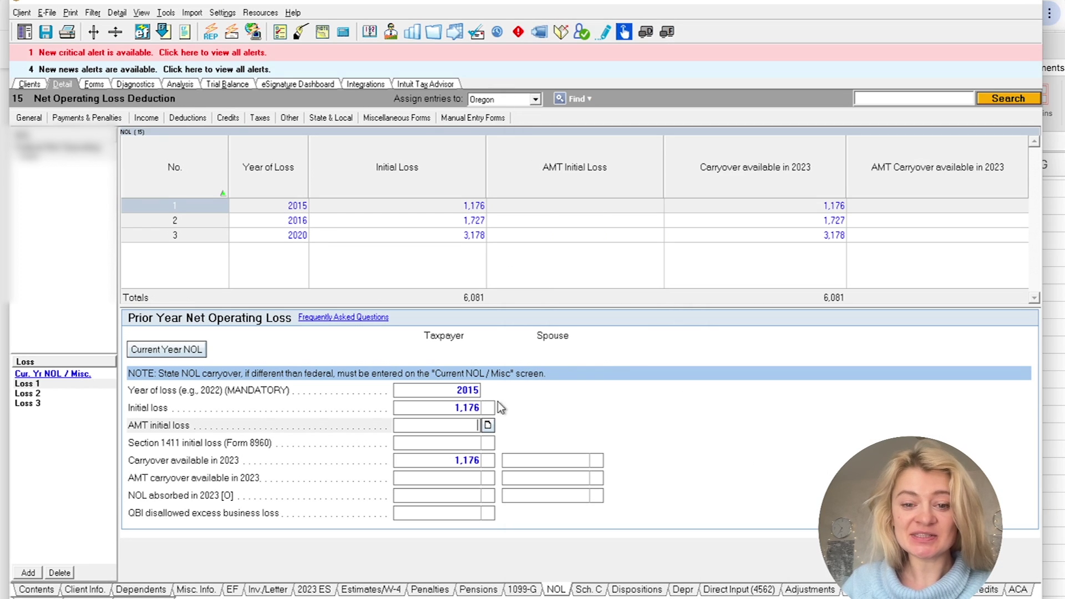
left_click(471, 466)
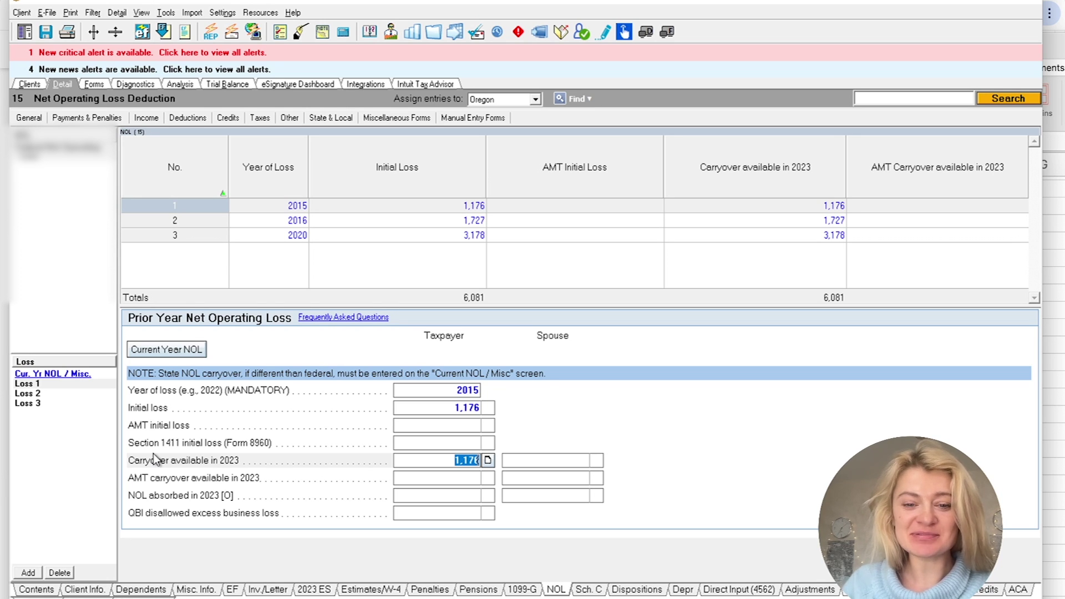
left_click(822, 220)
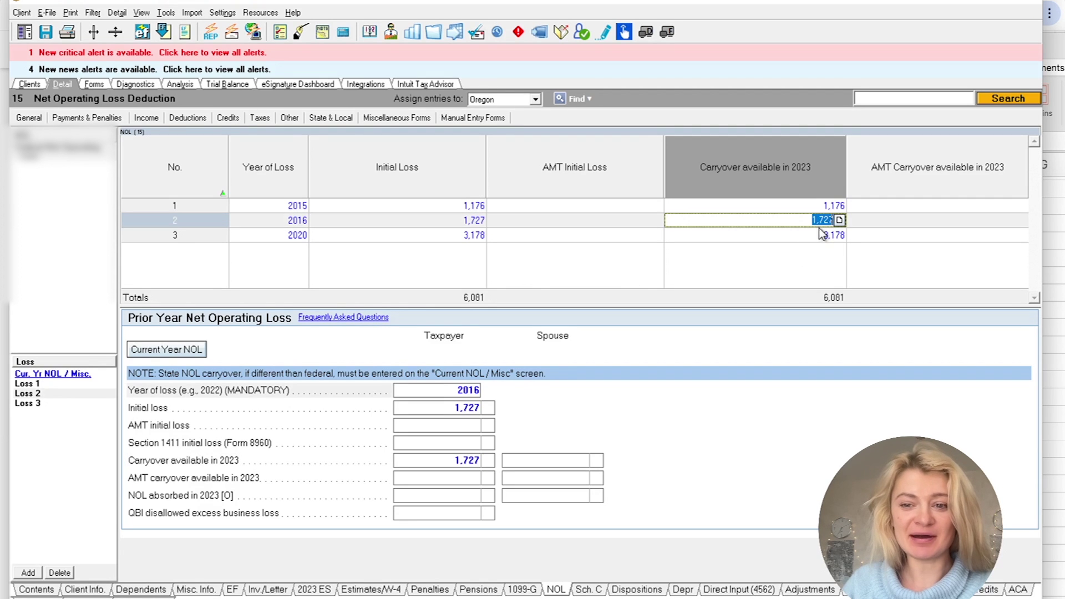
left_click(821, 234)
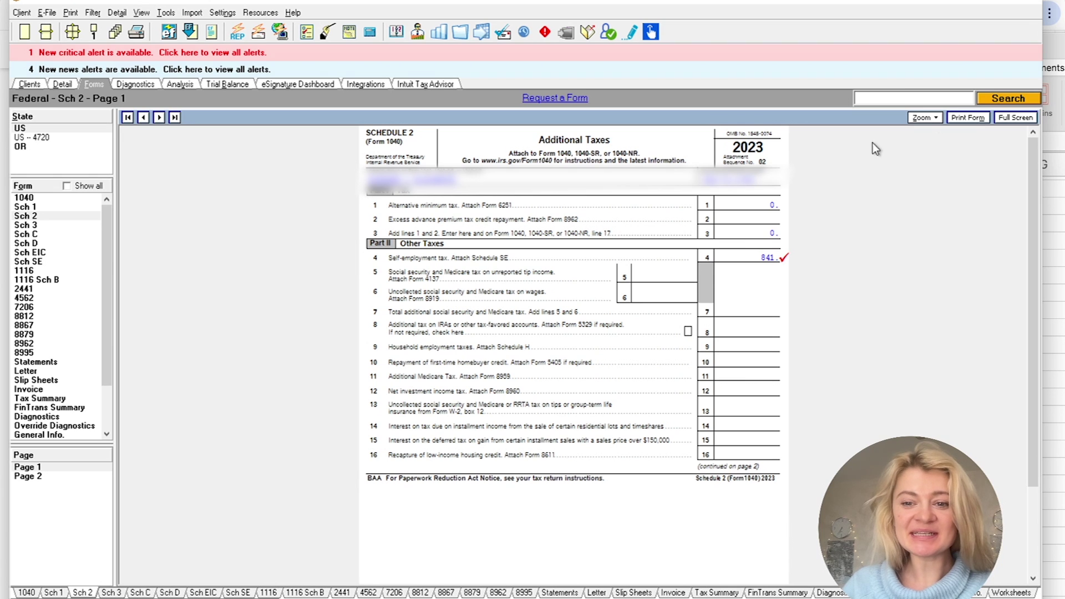
Display the 2023 Schedule 1 form and compare its line 8a net operating loss with the spreadsheet's NOL total
left_click(36, 208)
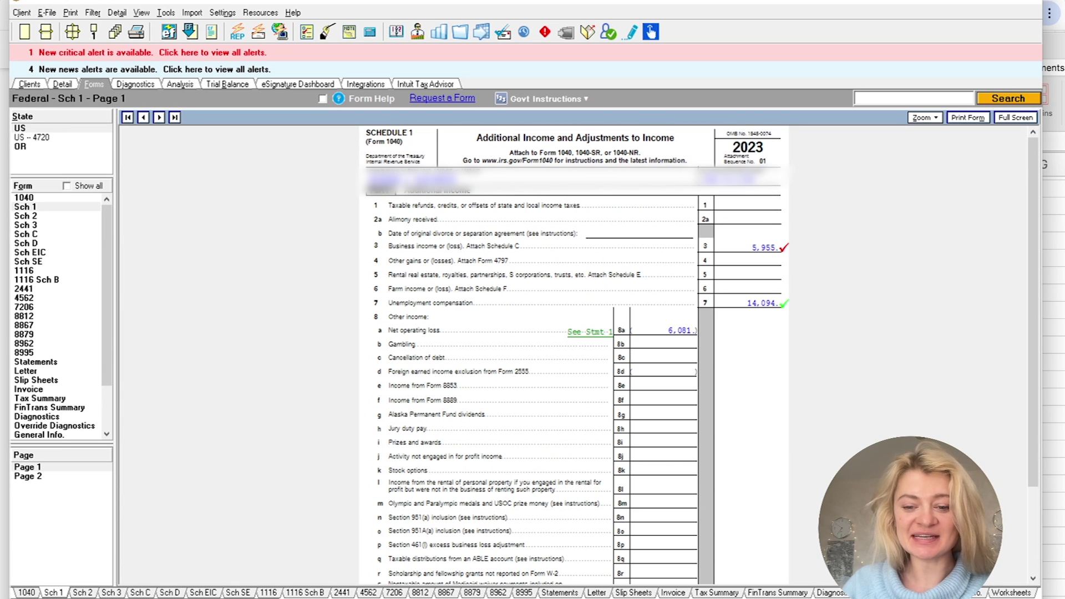
left_click(638, 592)
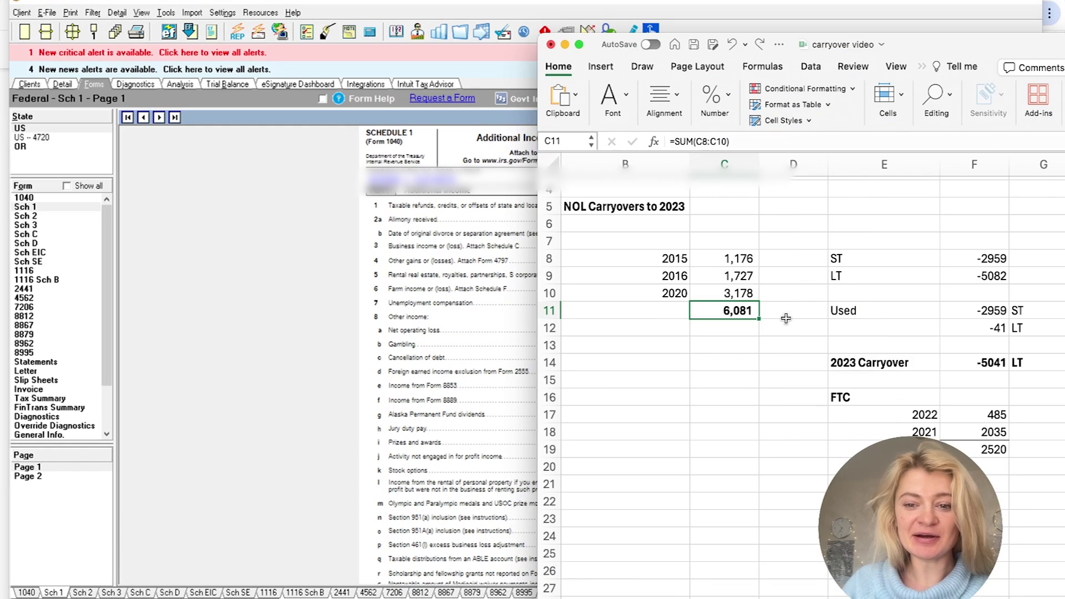
left_click(325, 307)
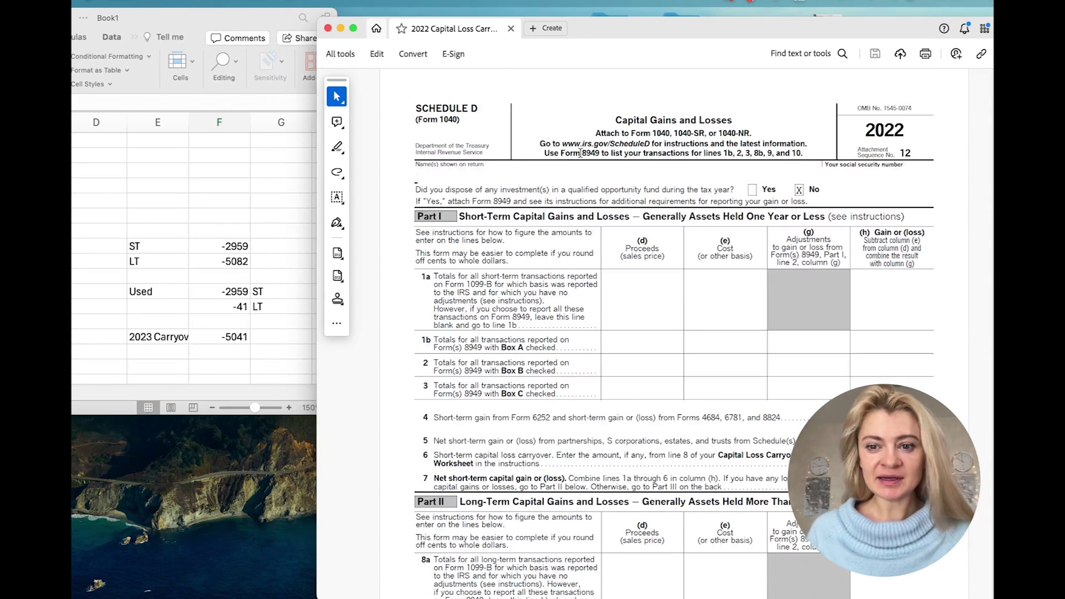
Examine the 2022 Schedule D PDF and compare its net short-term capital loss on line 7 with the spreadsheet's ST amount
scroll(580, 153, "down", 3)
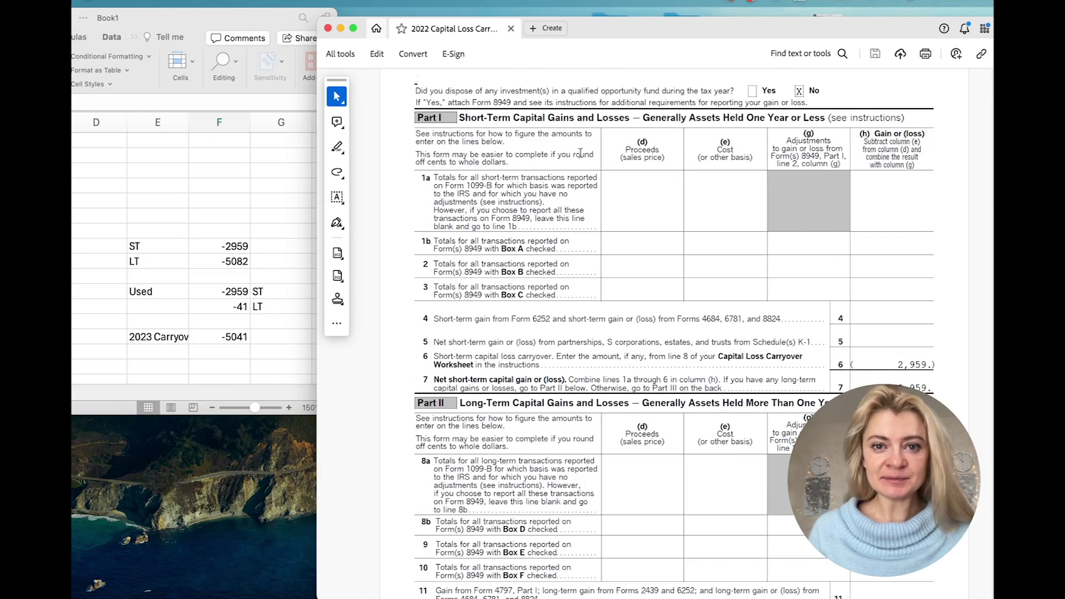
scroll(580, 153, "down", 3)
scroll(580, 153, "up", 6)
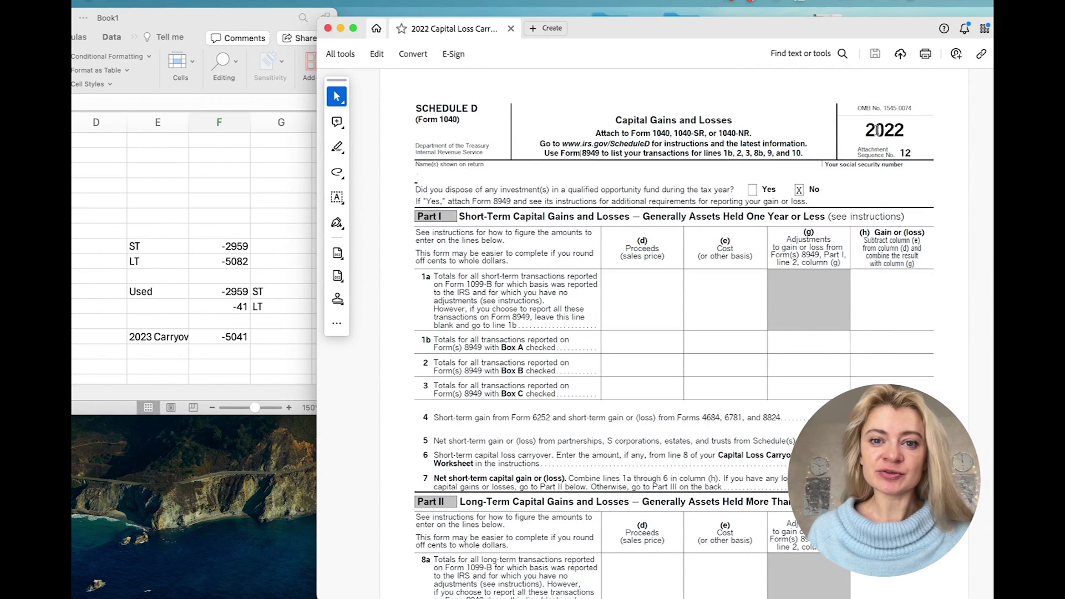
scroll(877, 129, "down", 6)
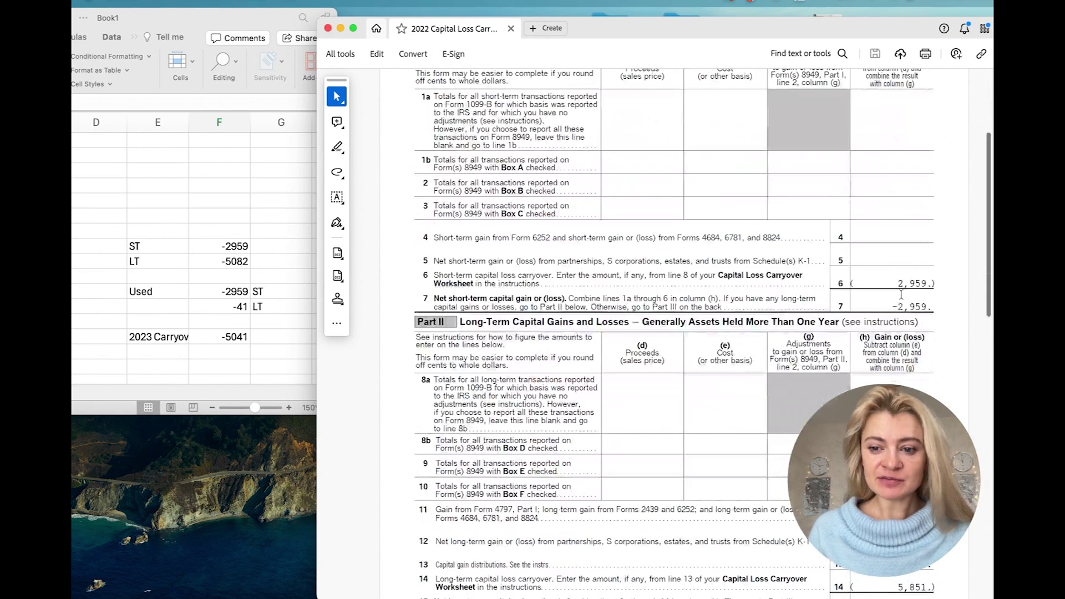
right_click(938, 314)
key("Escape")
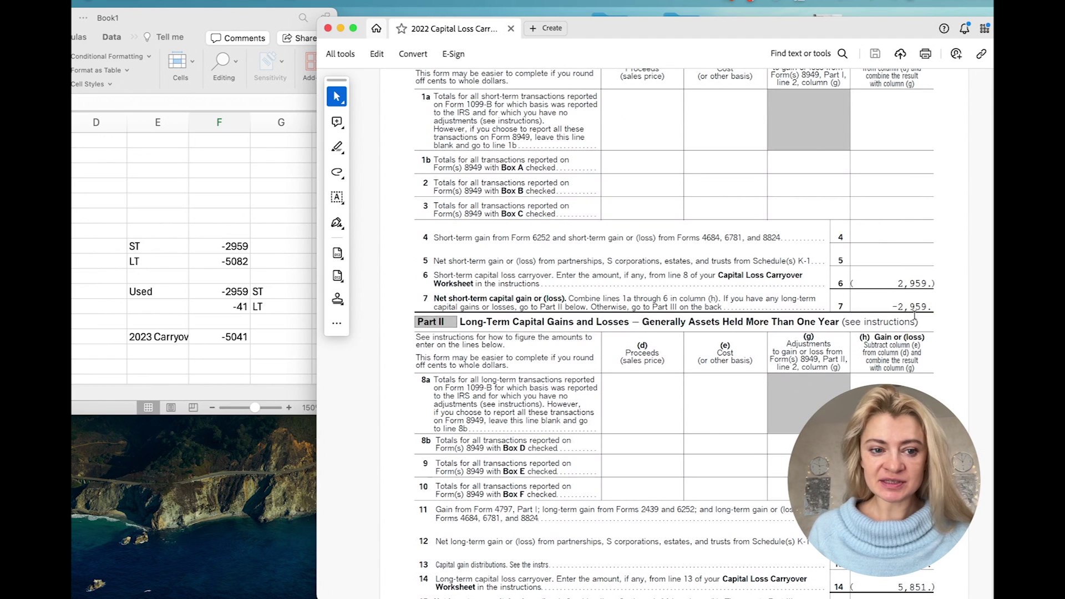
left_click(227, 251)
left_click(796, 274)
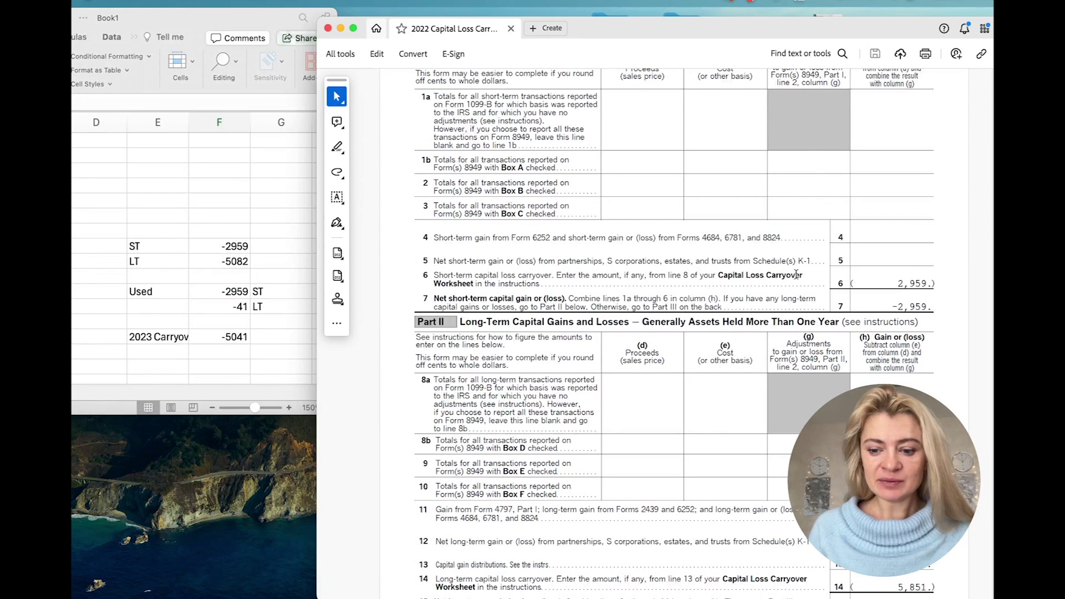
Examine lines 13 through 16 of the 2022 Schedule D PDF and the 2023 capital loss carryover note on page 2
scroll(795, 274, "down", 7)
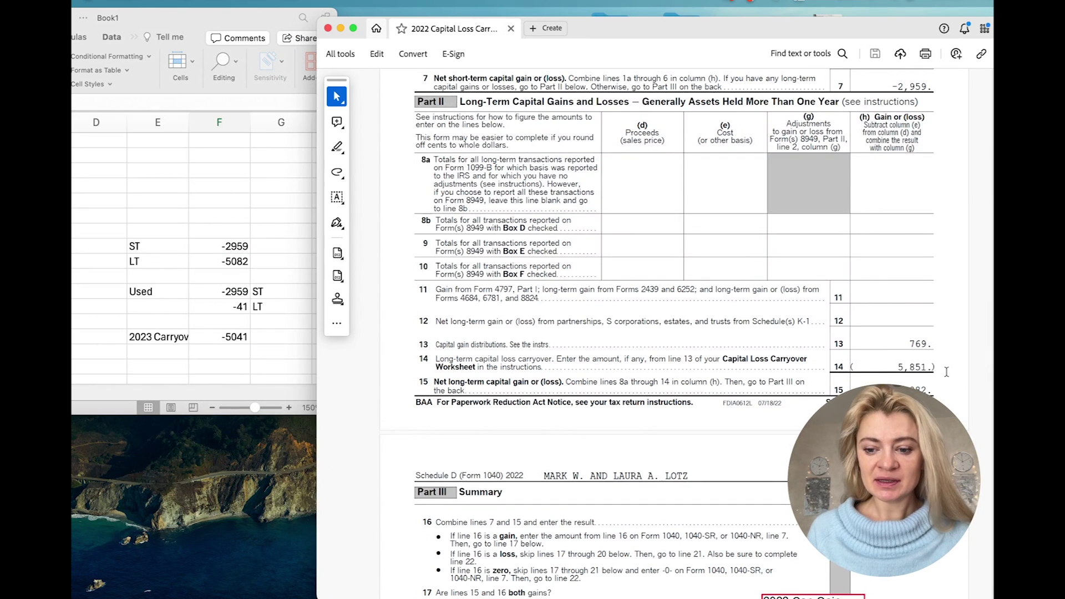
scroll(946, 372, "down", 7)
left_click_drag(928, 322, 892, 326)
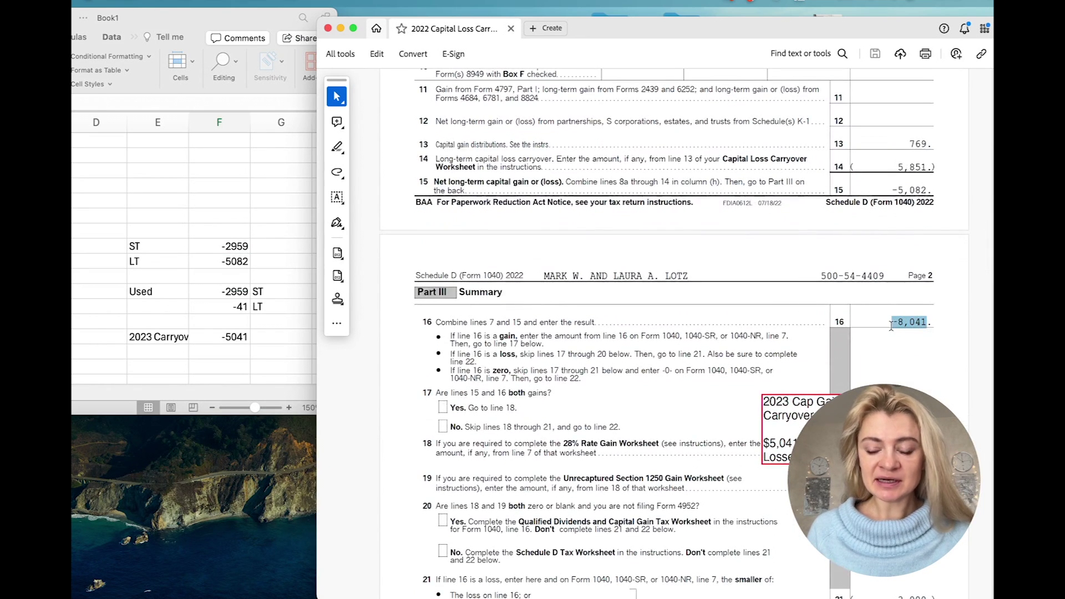
scroll(893, 328, "down", 6)
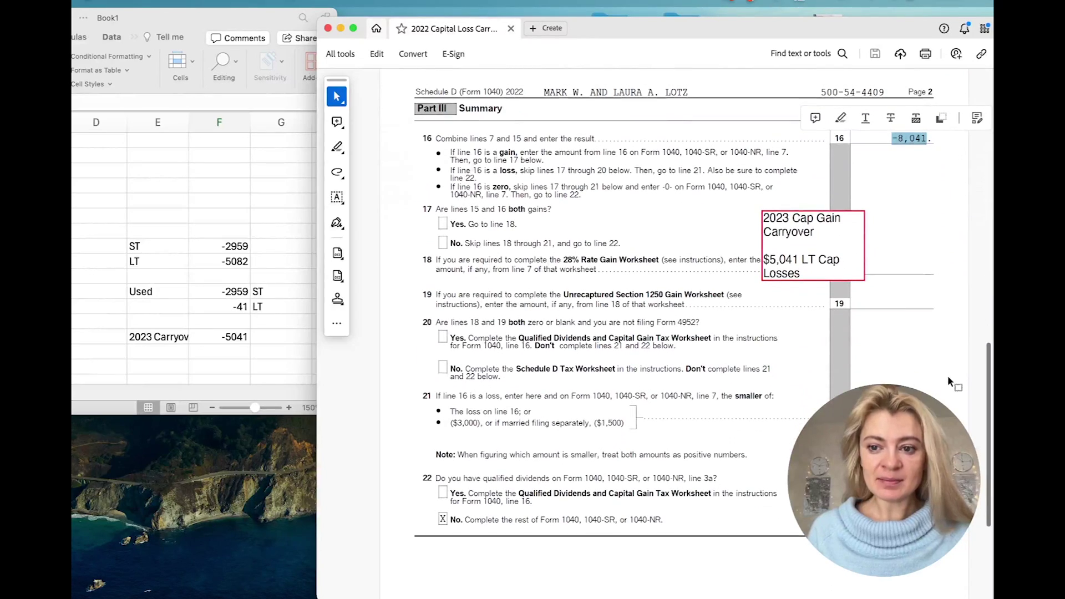
left_click(906, 358)
scroll(905, 358, "up", 6)
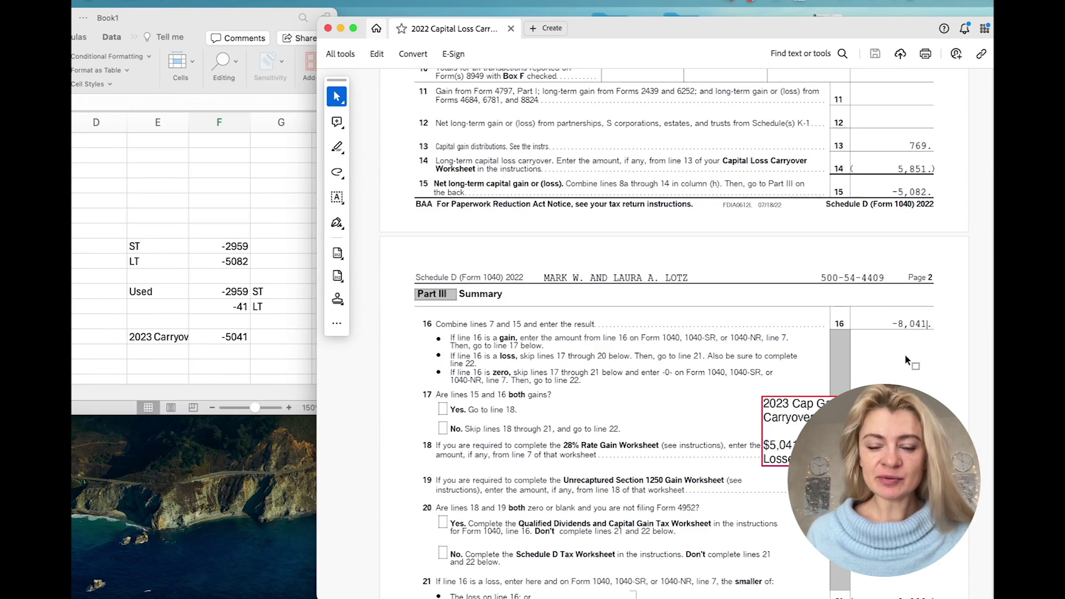
scroll(905, 356, "down", 6)
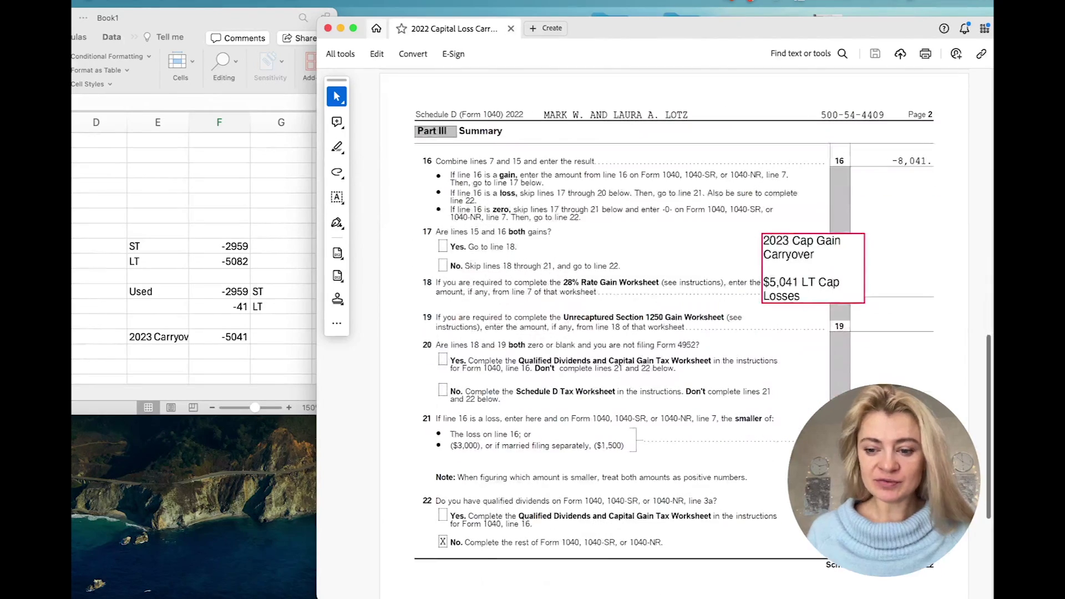
Return to Part I of the 2022 Schedule D and recheck the net short-term capital loss on line 7
scroll(905, 355, "up", 5)
scroll(930, 290, "up", 9)
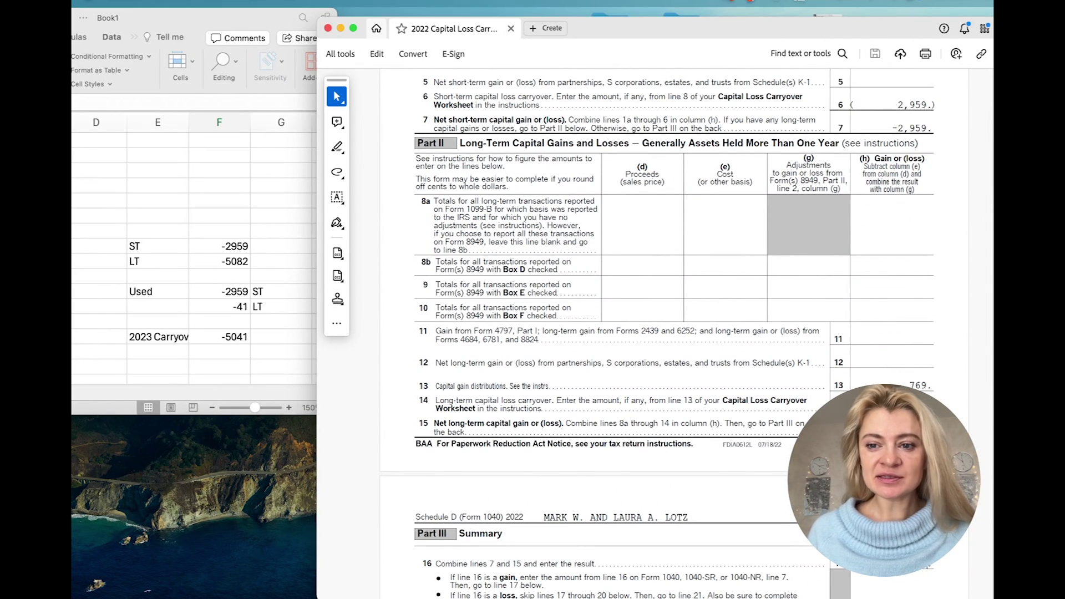
scroll(864, 266, "up", 8)
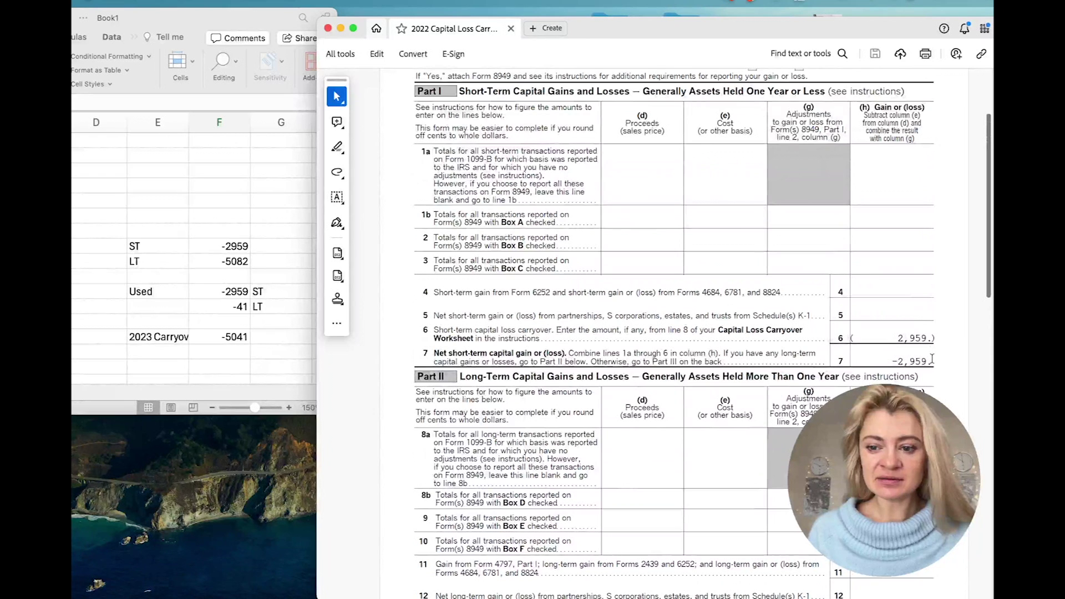
left_click_drag(932, 360, 893, 360)
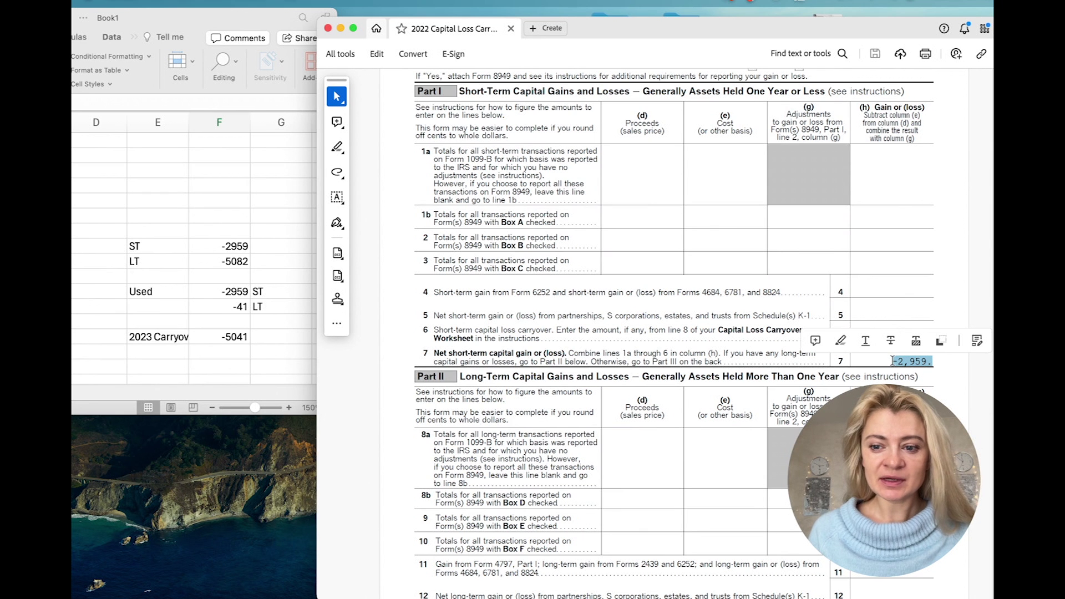
left_click(925, 387)
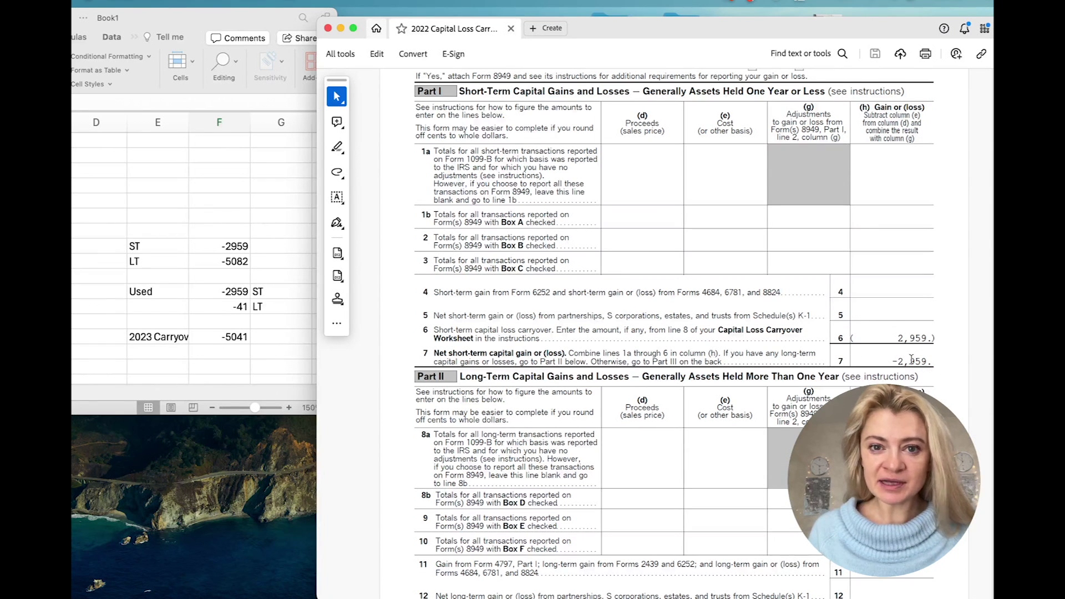
scroll(911, 359, "down", 5)
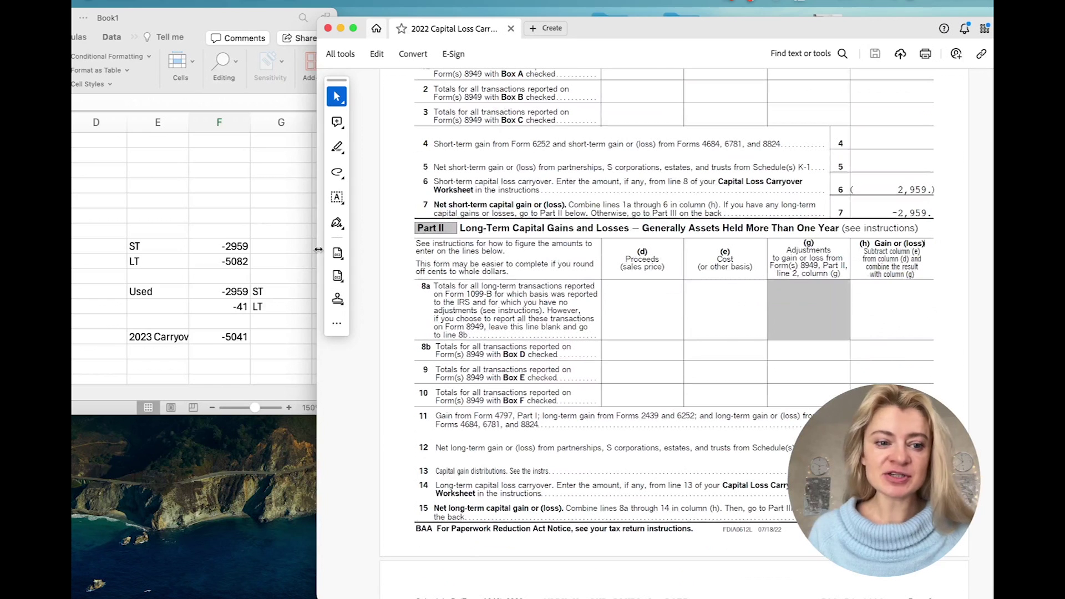
Review the ST and LT losses, the used amounts and the 2023 carryover in the spreadsheet's column F
left_click(254, 246)
left_click(237, 262)
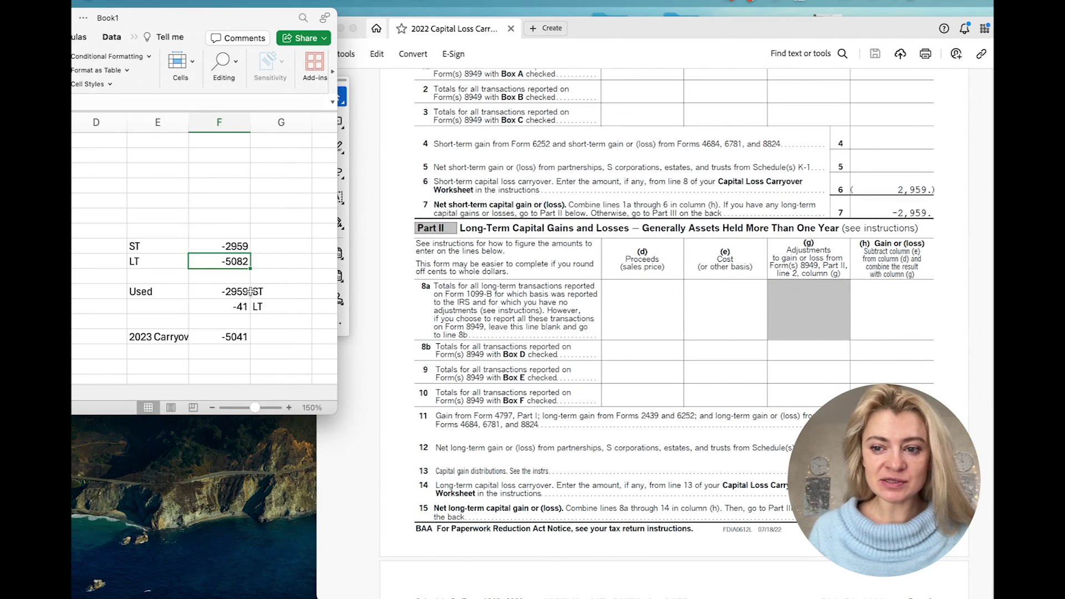
left_click(242, 291)
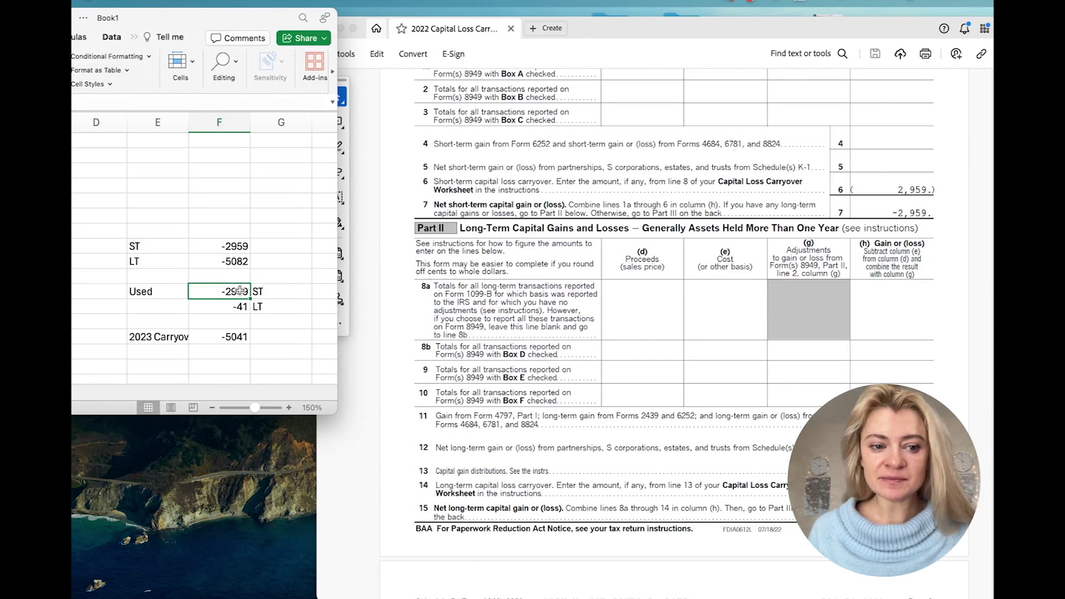
left_click(244, 244)
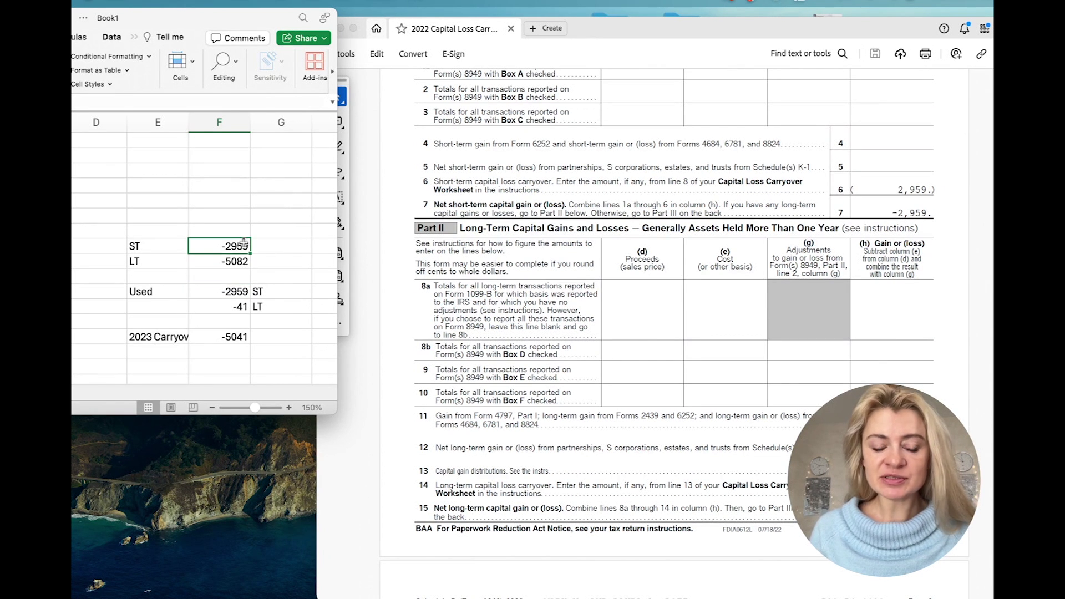
left_click(242, 308)
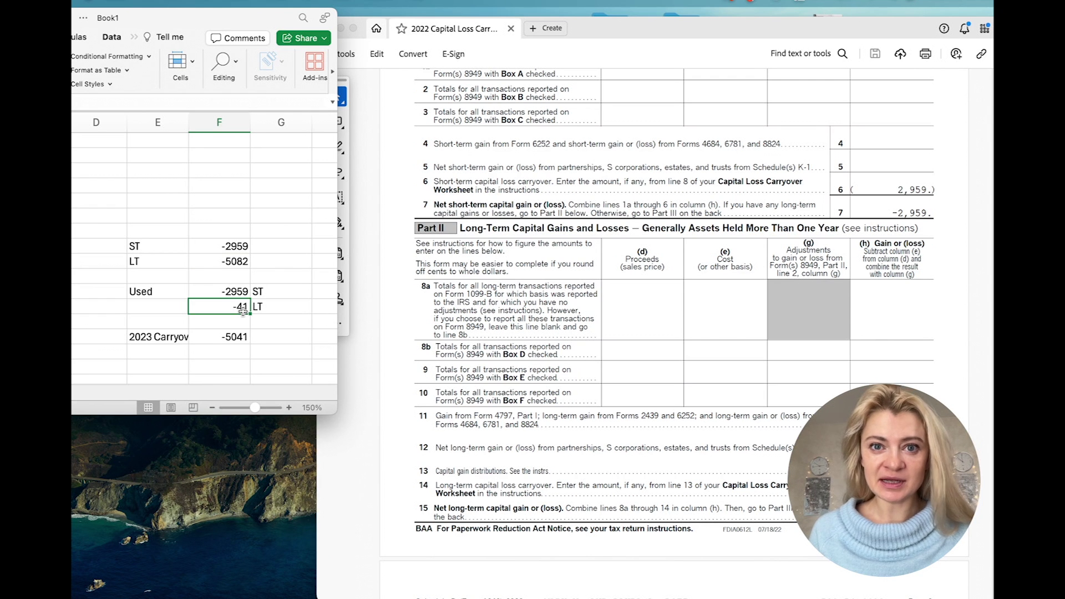
scroll(243, 310, "down", 1)
scroll(242, 310, "left", 2)
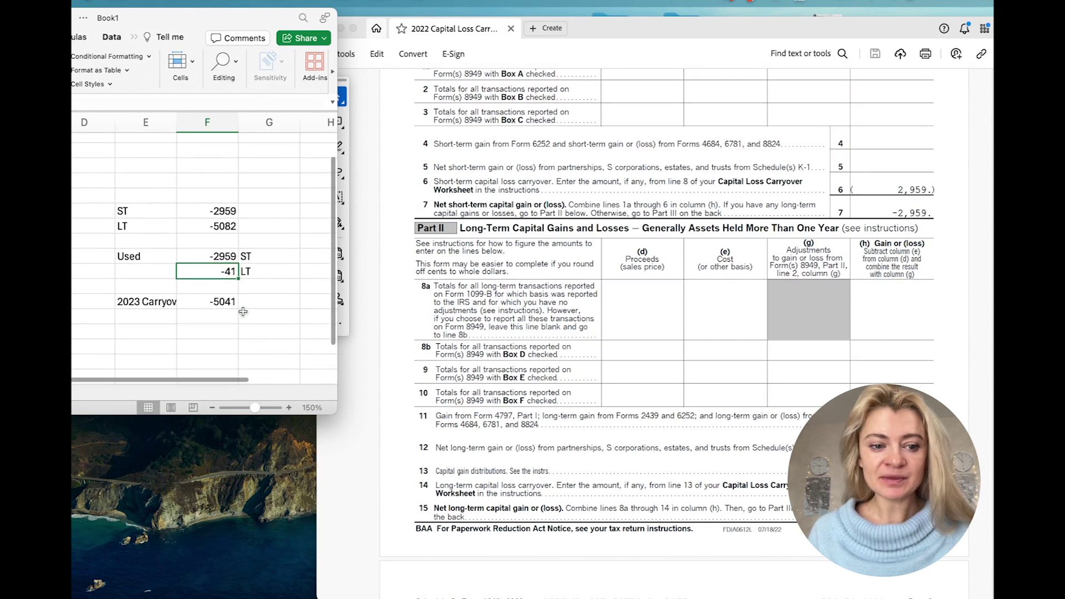
left_click(262, 325)
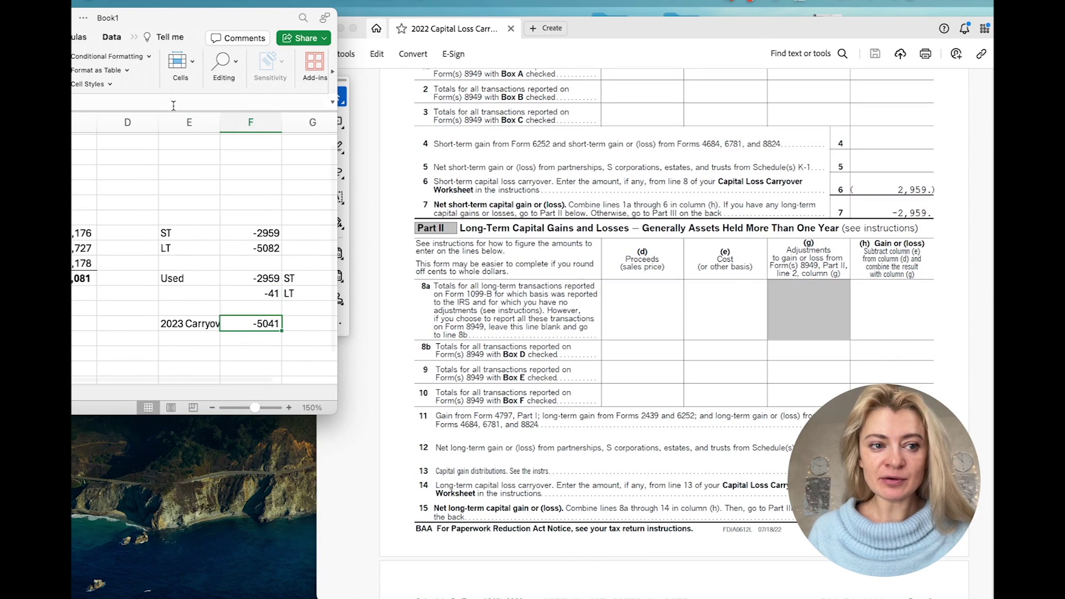
Trace the spreadsheet's long-term calculation from the LT loss through the used amounts to the 2023 carryover
left_click(270, 247)
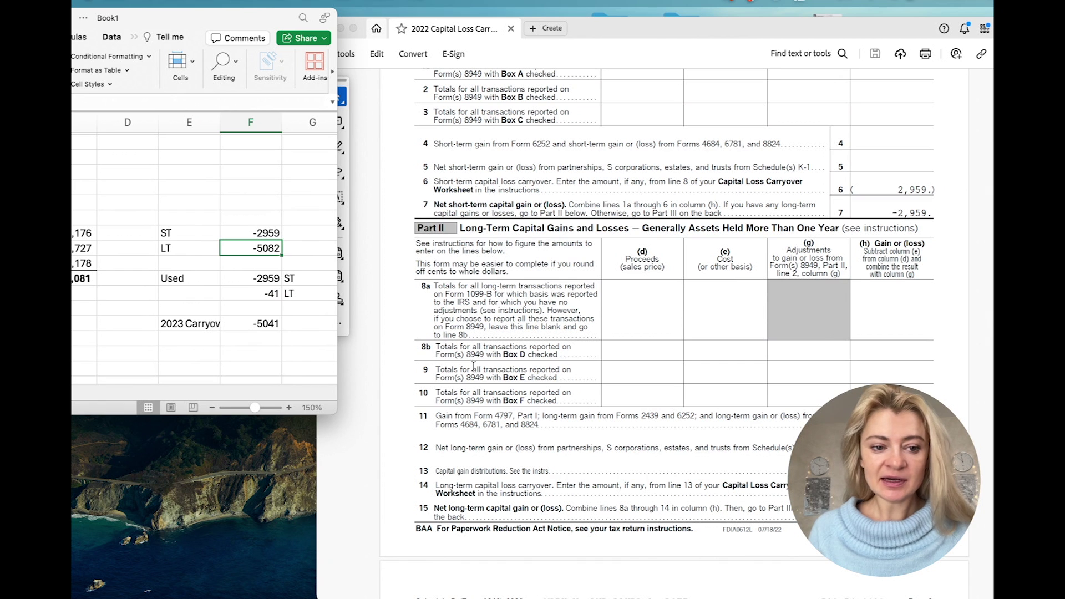
left_click(274, 283)
left_click(271, 293)
left_click(268, 323)
left_click(268, 248)
left_click(266, 327)
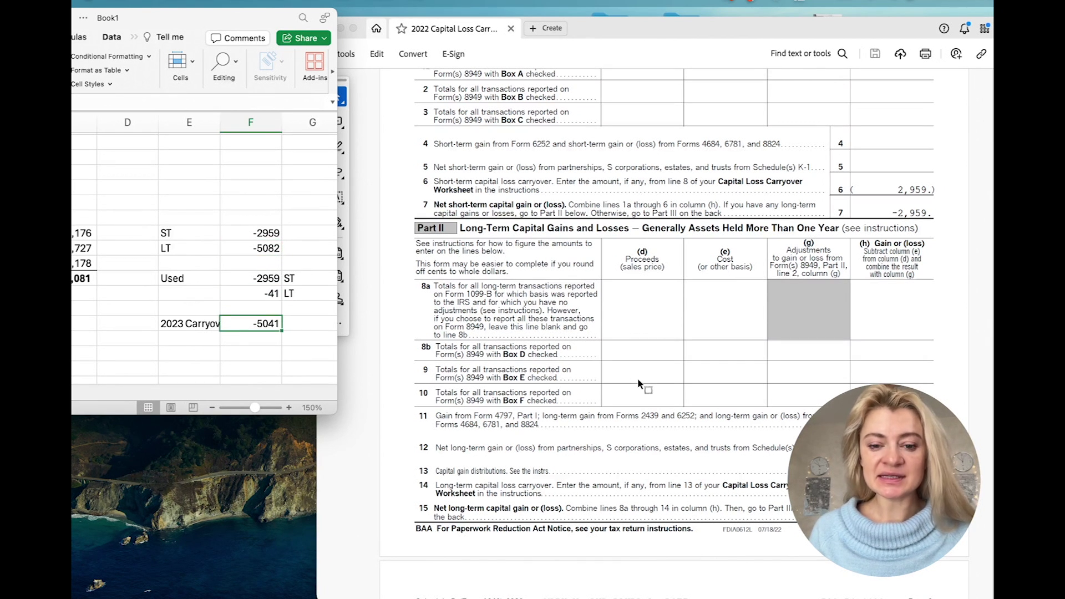
Compare the 2023 carryover note on page 2 of the Schedule D PDF with the spreadsheet's 2023 carryover
left_click(633, 377)
scroll(635, 379, "down", 10)
scroll(635, 378, "down", 1)
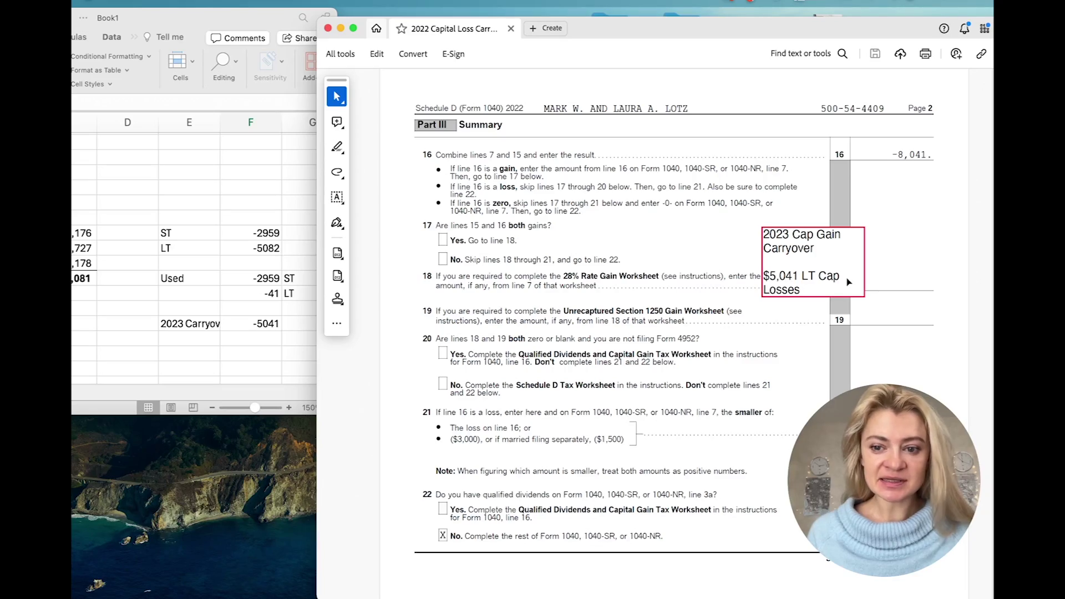
scroll(848, 282, "up", 15)
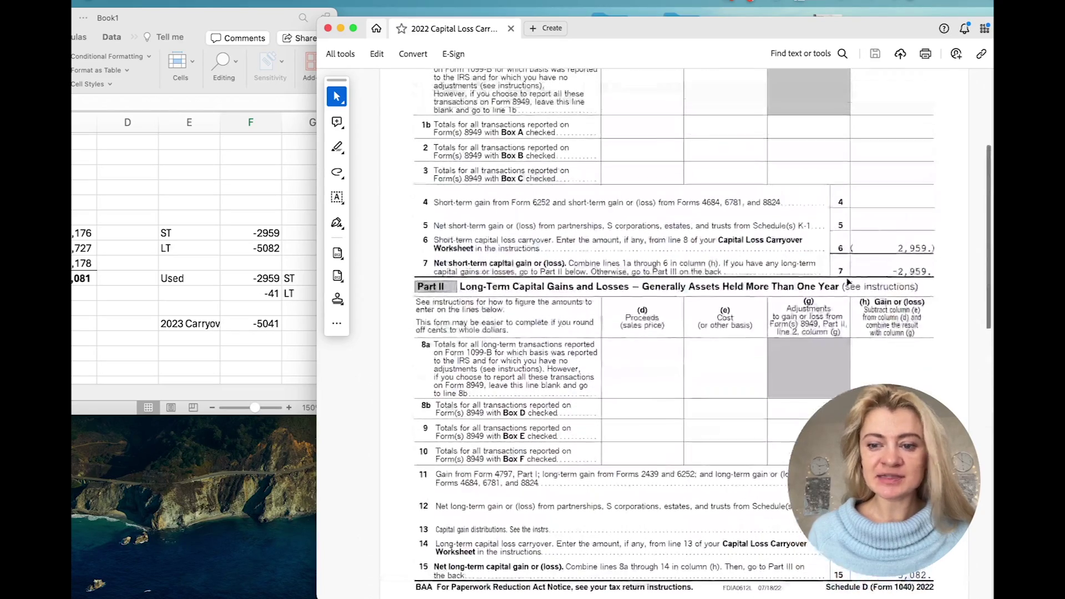
scroll(847, 277, "up", 2)
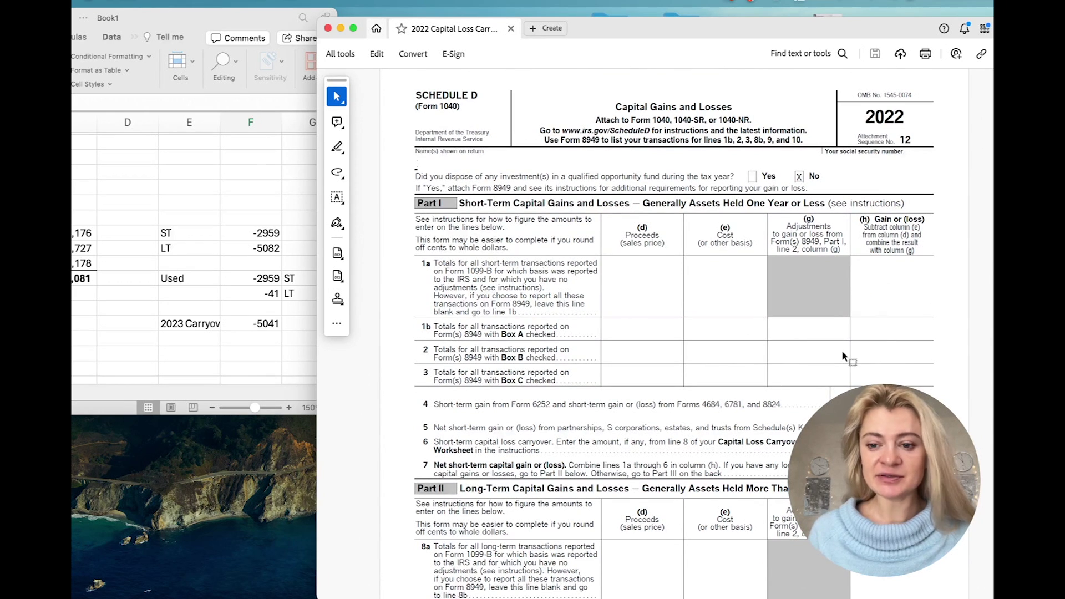
Reread the 2022 Schedule D from Part I to the Part III summary, checking the short-term loss carryover on line 6
scroll(841, 351, "down", 6)
scroll(842, 355, "down", 5)
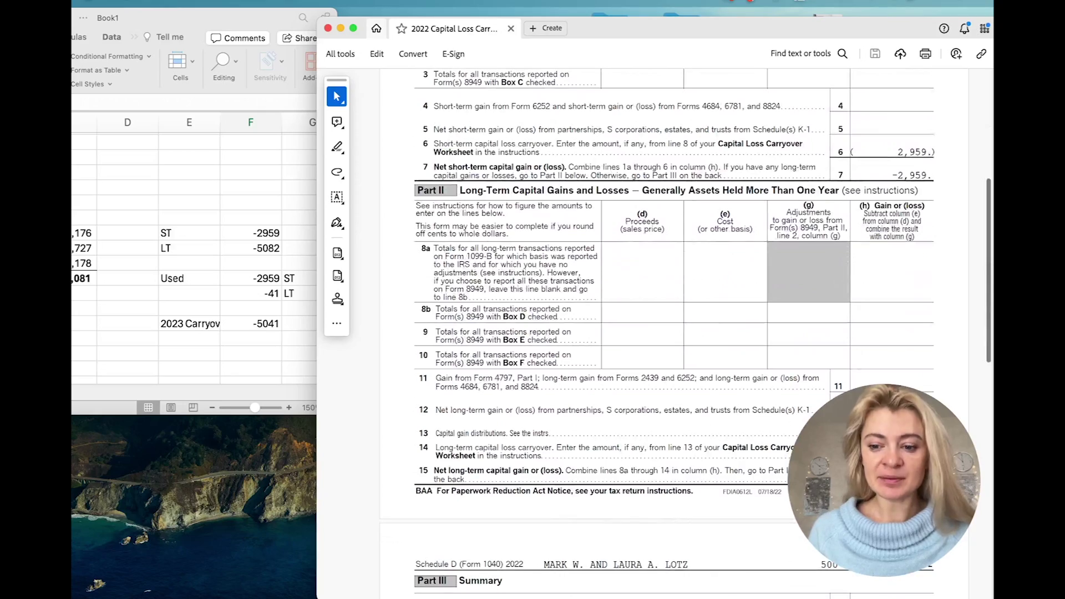
scroll(842, 355, "down", 12)
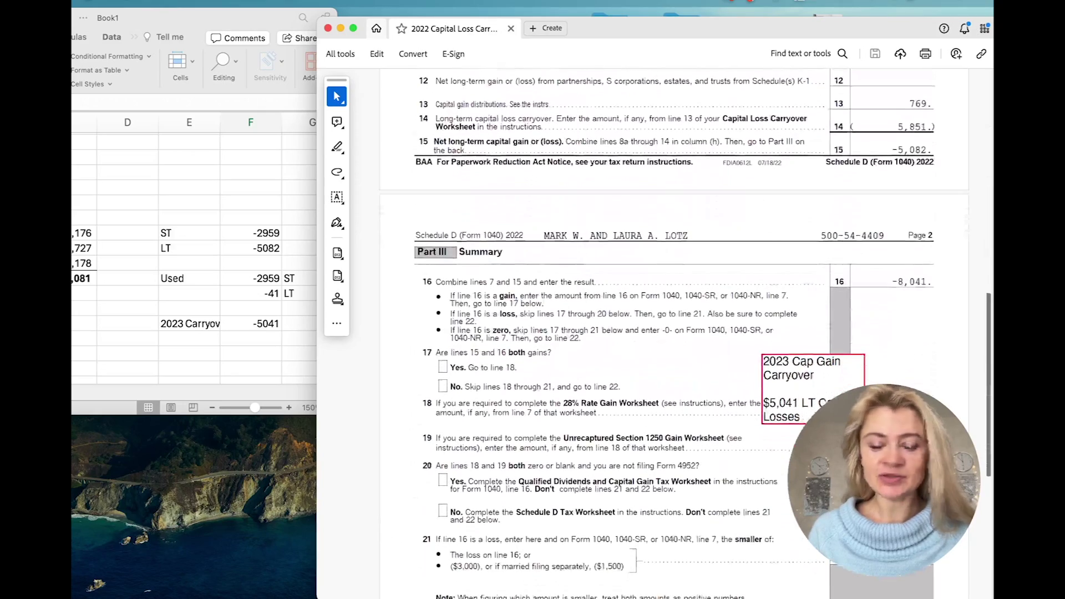
scroll(894, 344, "up", 17)
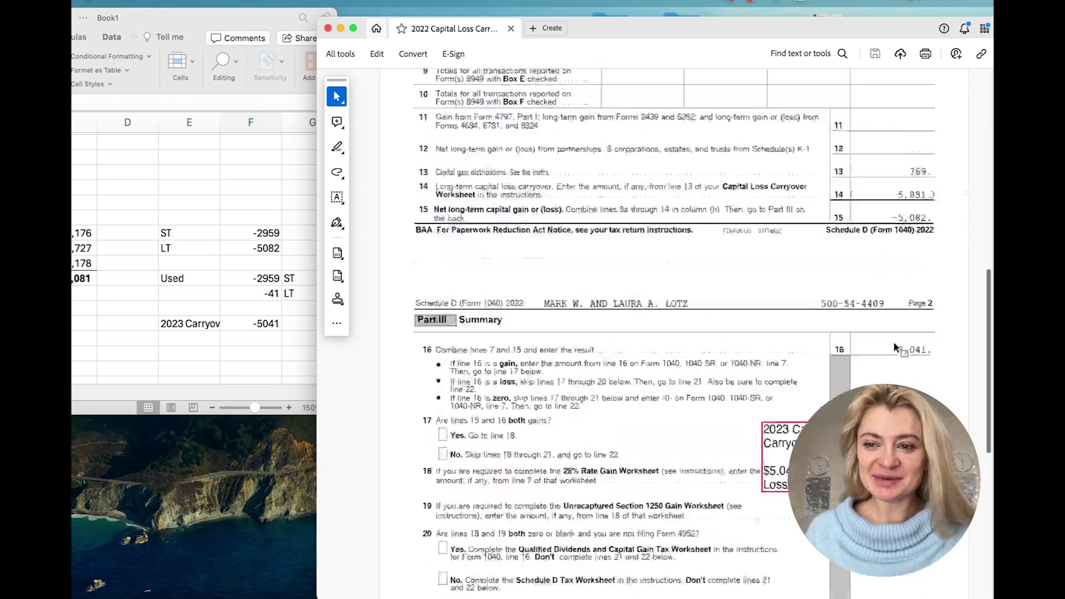
left_click_drag(894, 305, 927, 306)
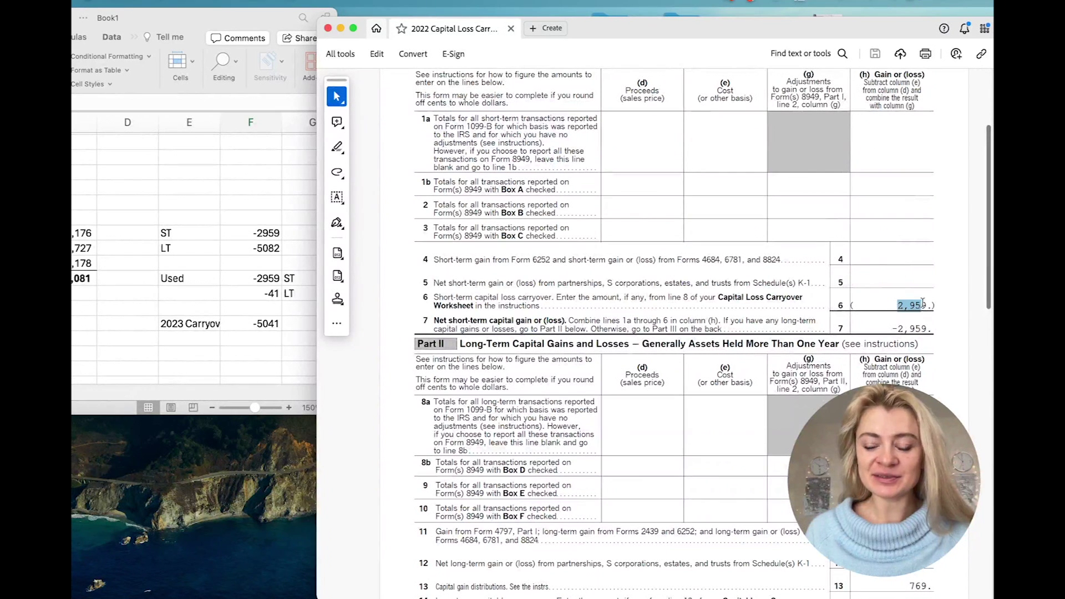
left_click(928, 306)
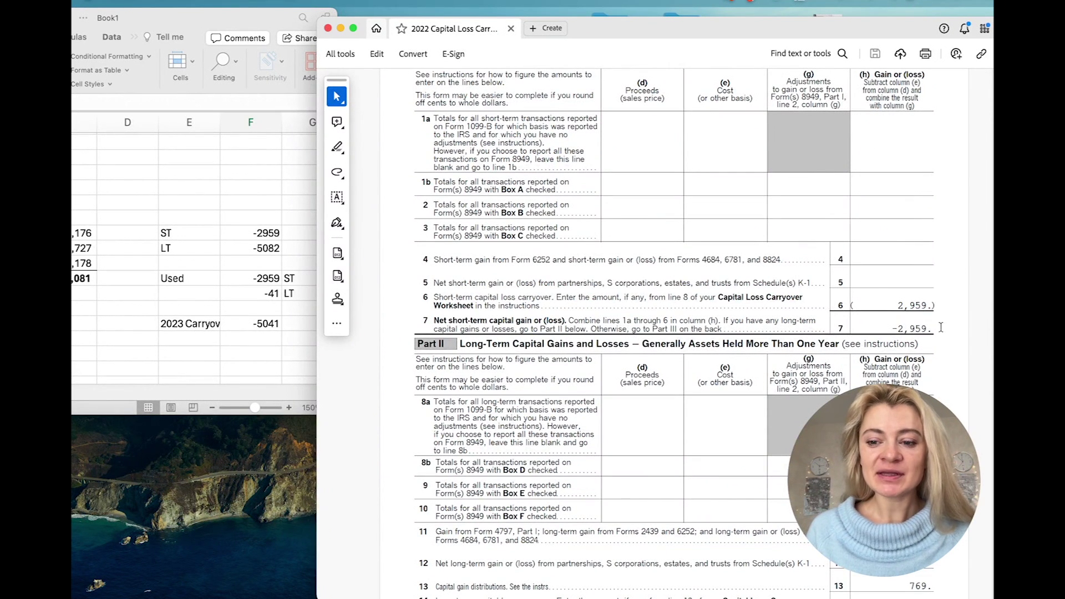
scroll(913, 330, "up", 2)
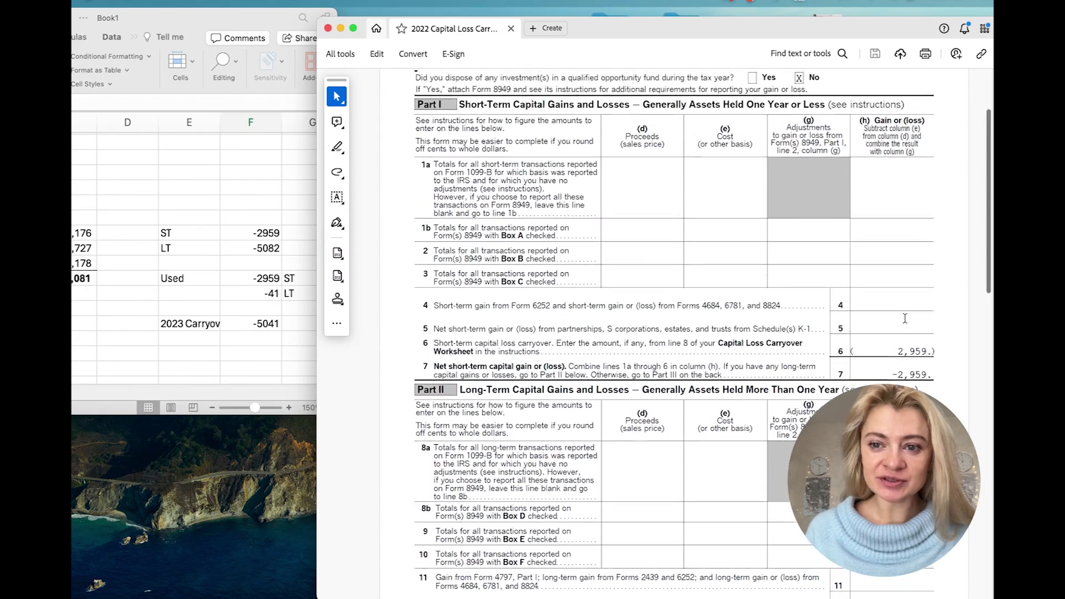
scroll(905, 318, "down", 8)
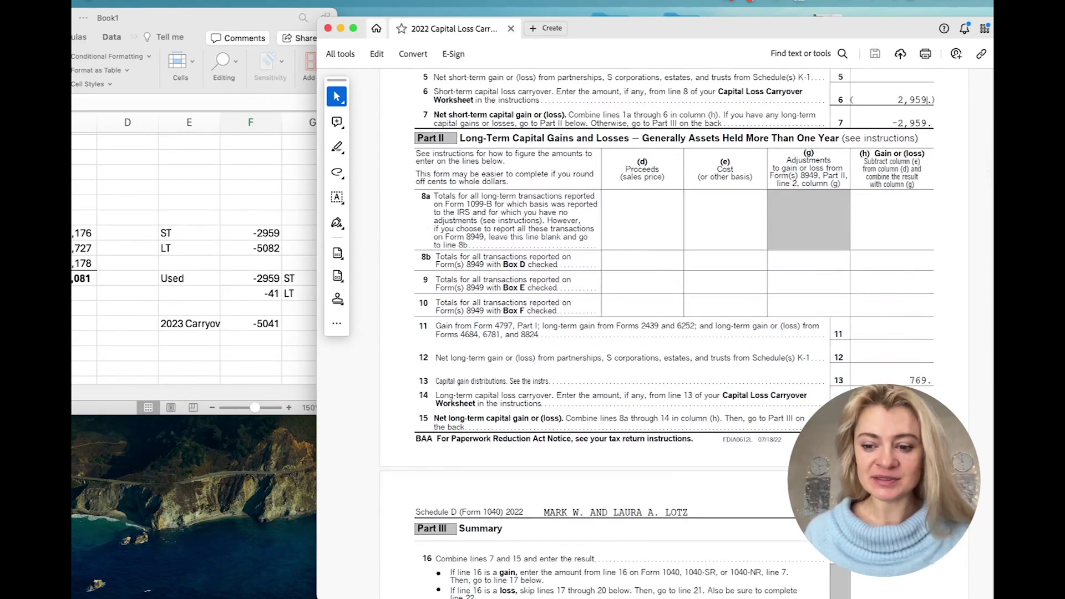
scroll(665, 277, "down", 5)
scroll(666, 332, "down", 4)
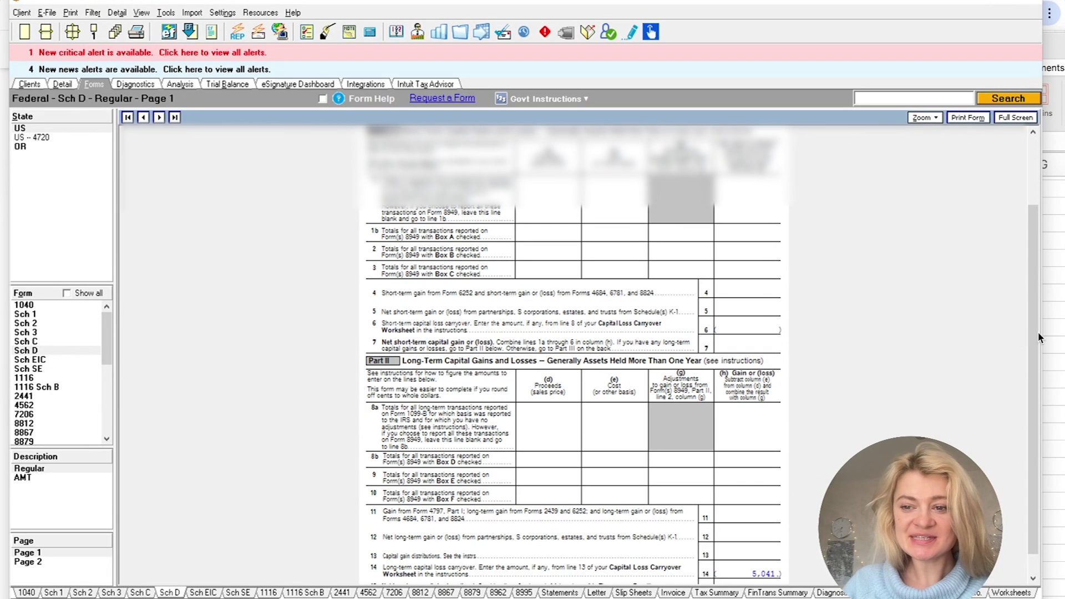
Check the long-term carryover on line 14 of the 2023 Schedule D in the tax program and jump to its input
left_click_drag(1039, 338, 1037, 228)
left_click_drag(1033, 299, 1034, 403)
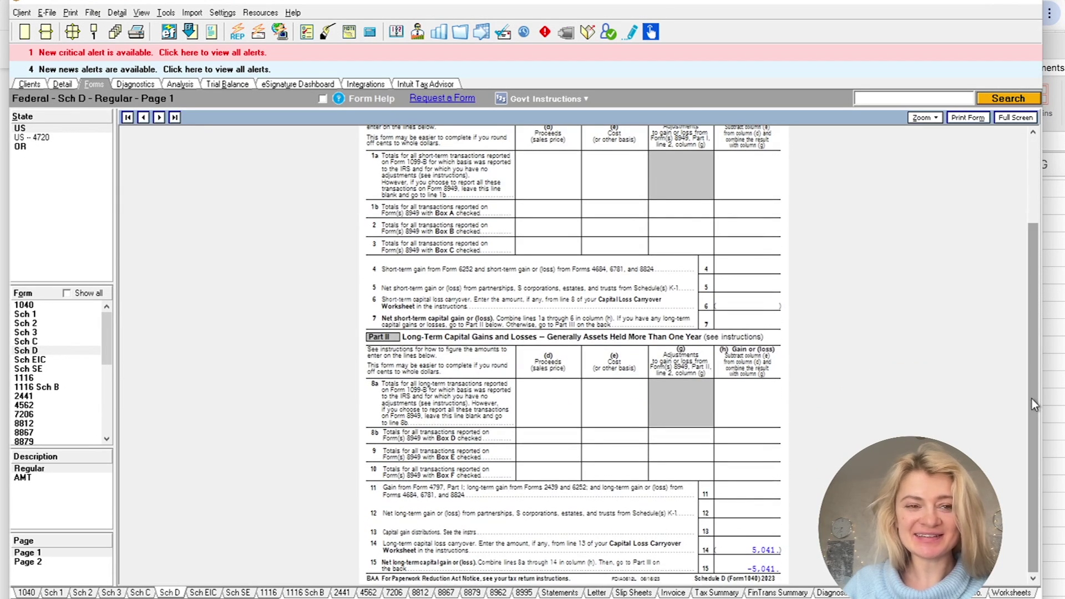
right_click(770, 550)
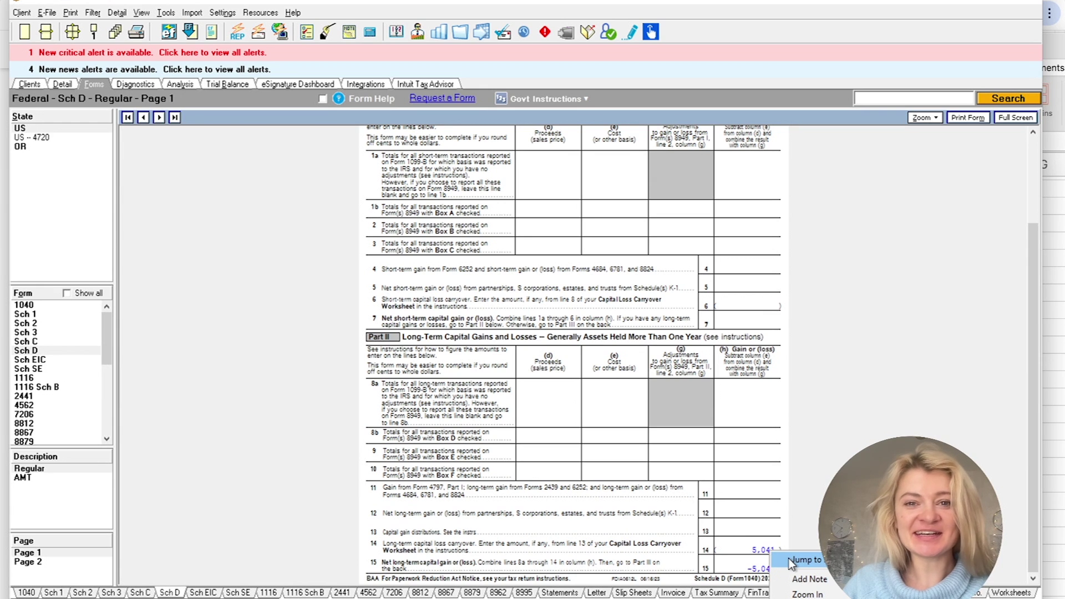
left_click(789, 558)
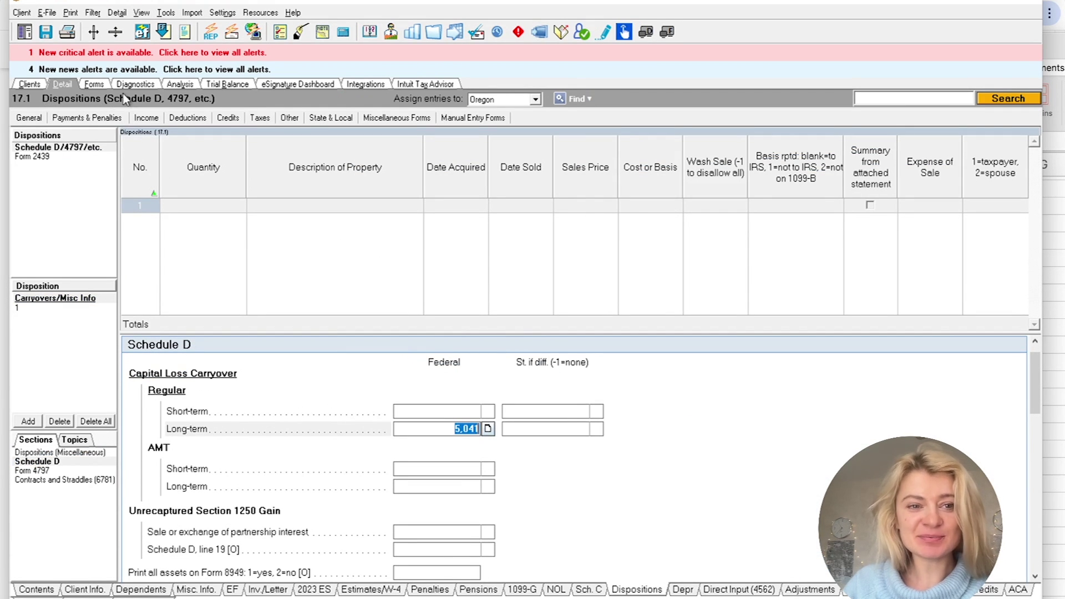
Check the regular short-term and long-term federal capital loss carryover fields in the Schedule D input section
left_click(42, 461)
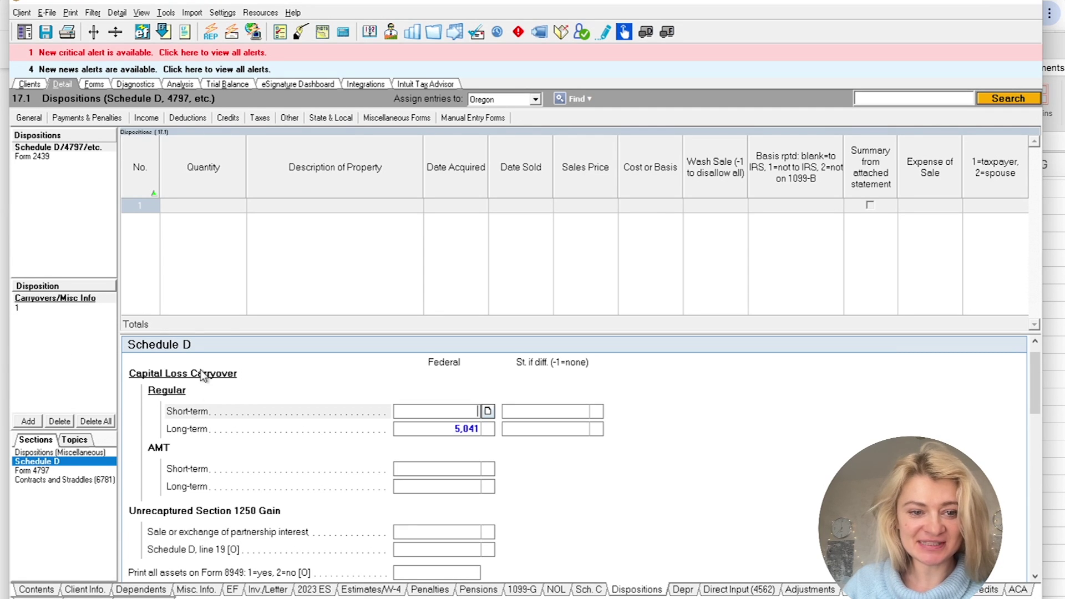
left_click(448, 429)
left_click(442, 415)
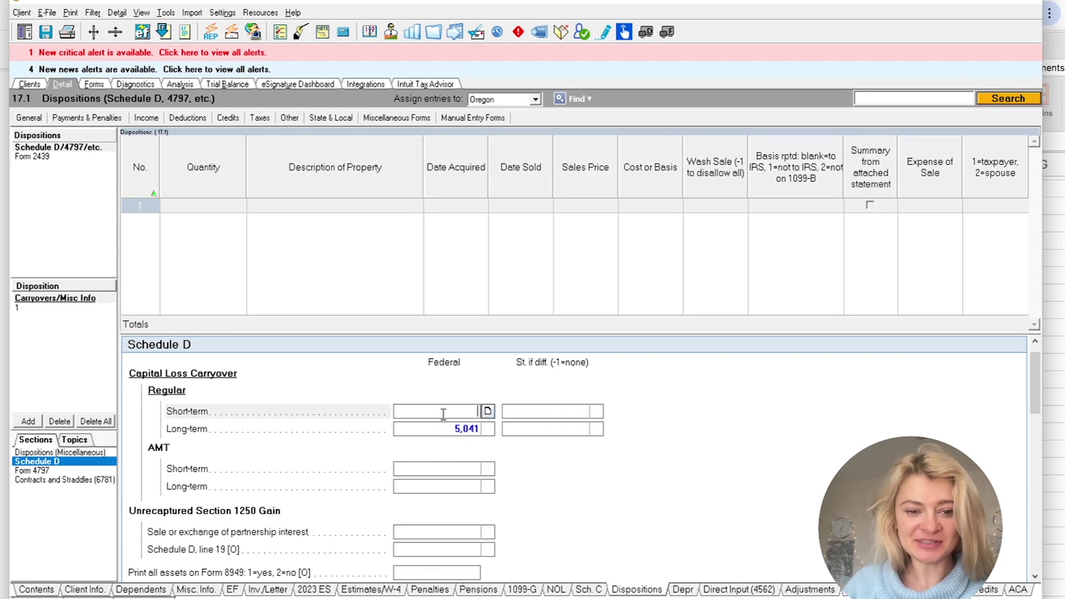
left_click(447, 433)
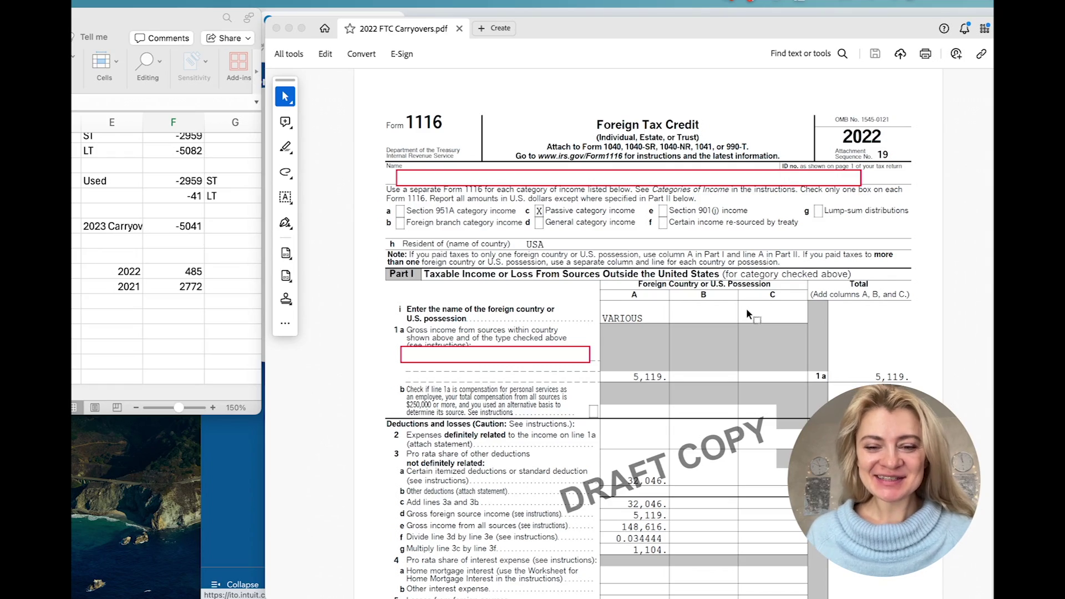
Review the passive income foreign tax credit carryovers by year in Statement 2 of the 2022 Form 1116 PDF, including the expiring 2012 credit
scroll(747, 314, "down", 2)
scroll(746, 310, "down", 20)
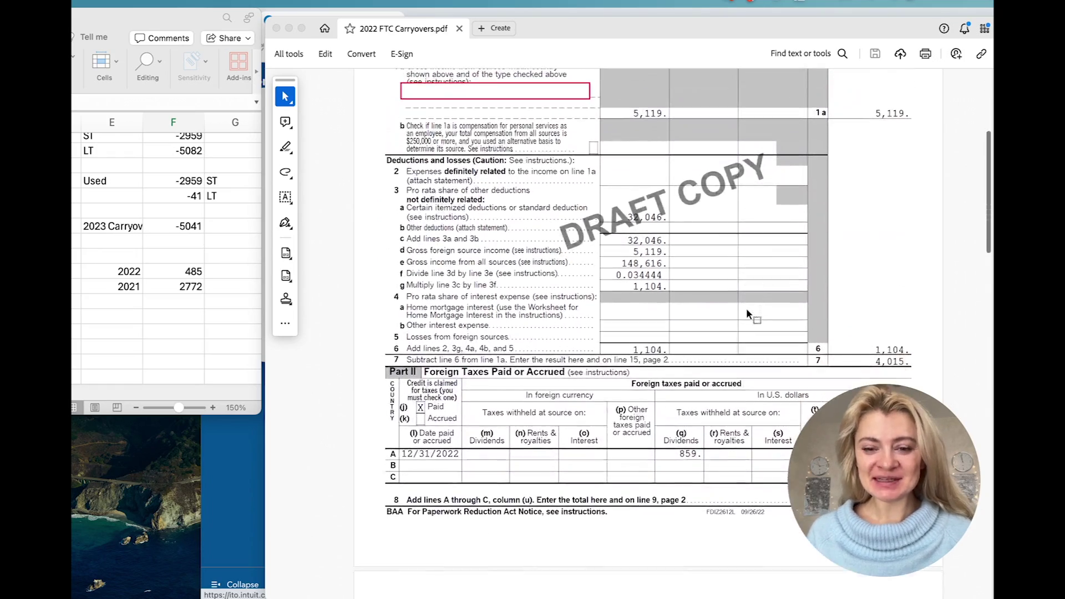
scroll(747, 309, "down", 6)
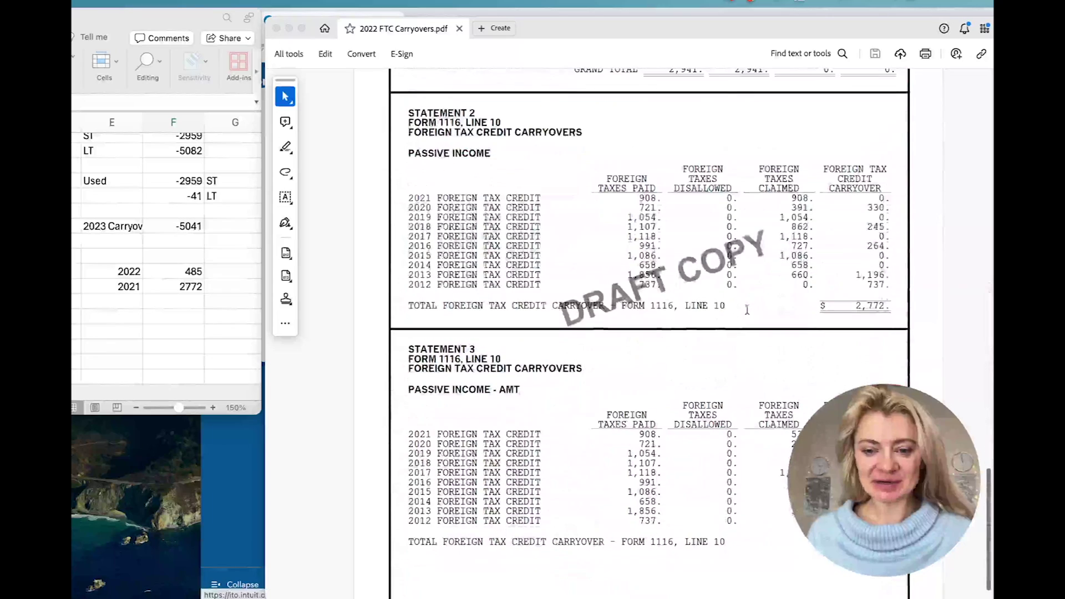
left_click_drag(420, 199, 460, 210)
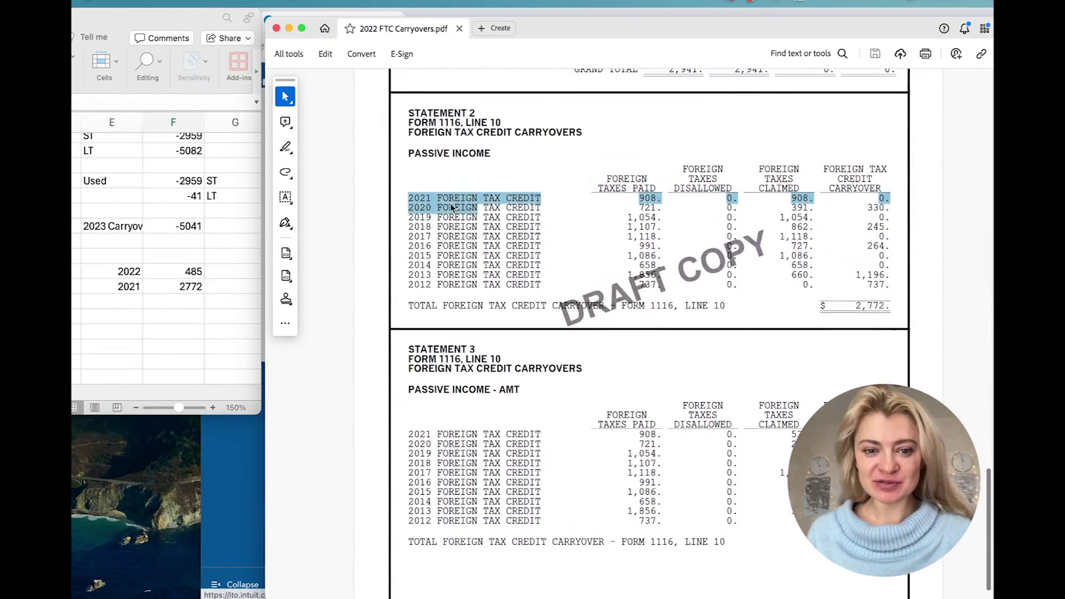
left_click(448, 275)
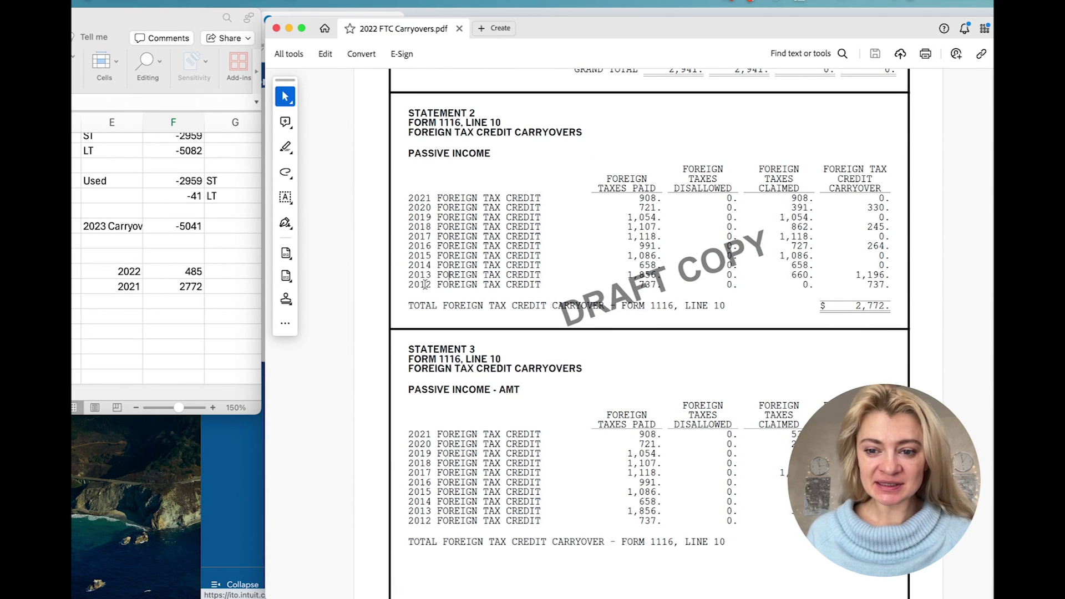
left_click_drag(410, 284, 520, 285)
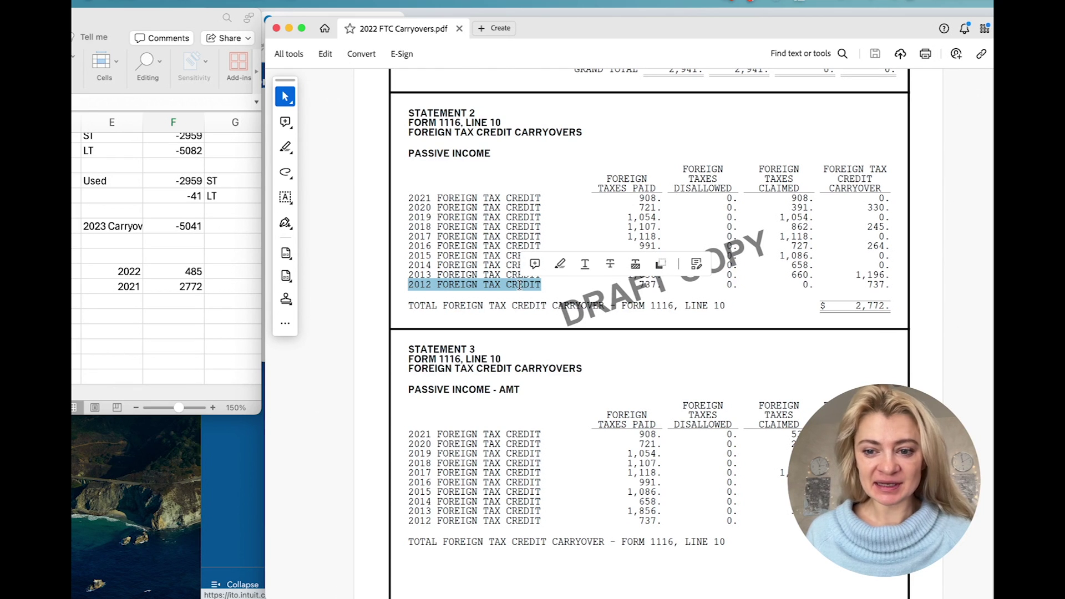
left_click_drag(883, 287, 869, 285)
left_click(860, 294)
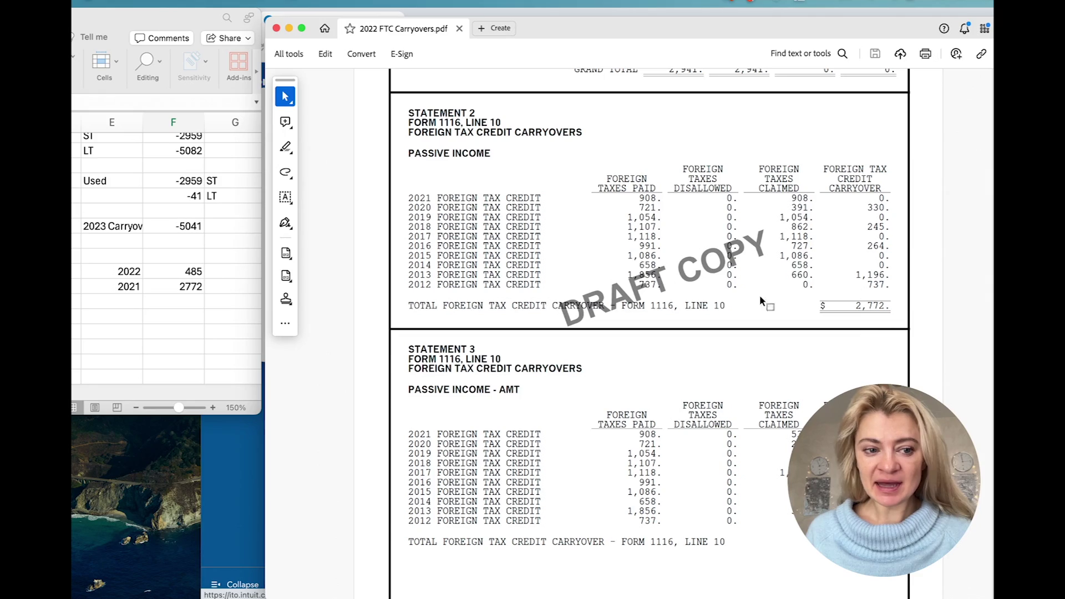
Trace the 2022 foreign taxes paid on Form 1116 from Part II to lines 9 through 11 of Part III
scroll(511, 274, "up", 15)
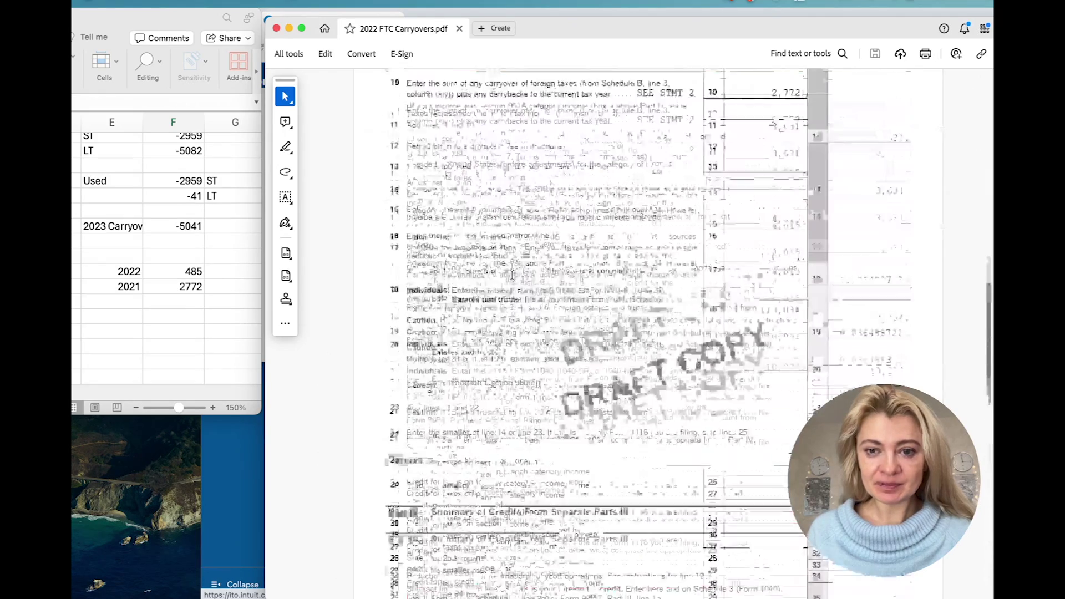
scroll(511, 274, "up", 6)
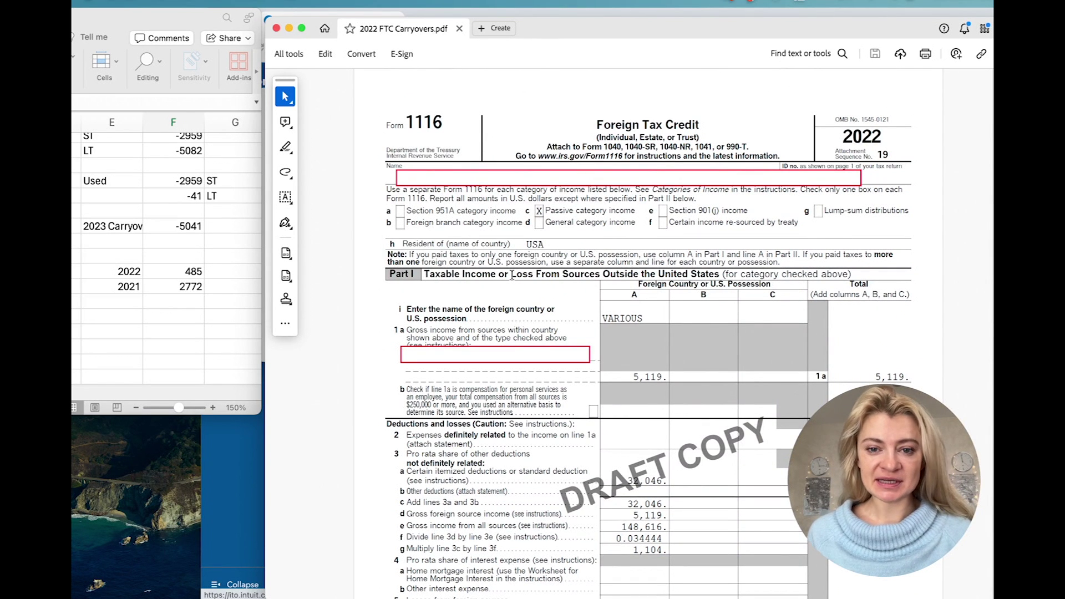
scroll(700, 361, "down", 8)
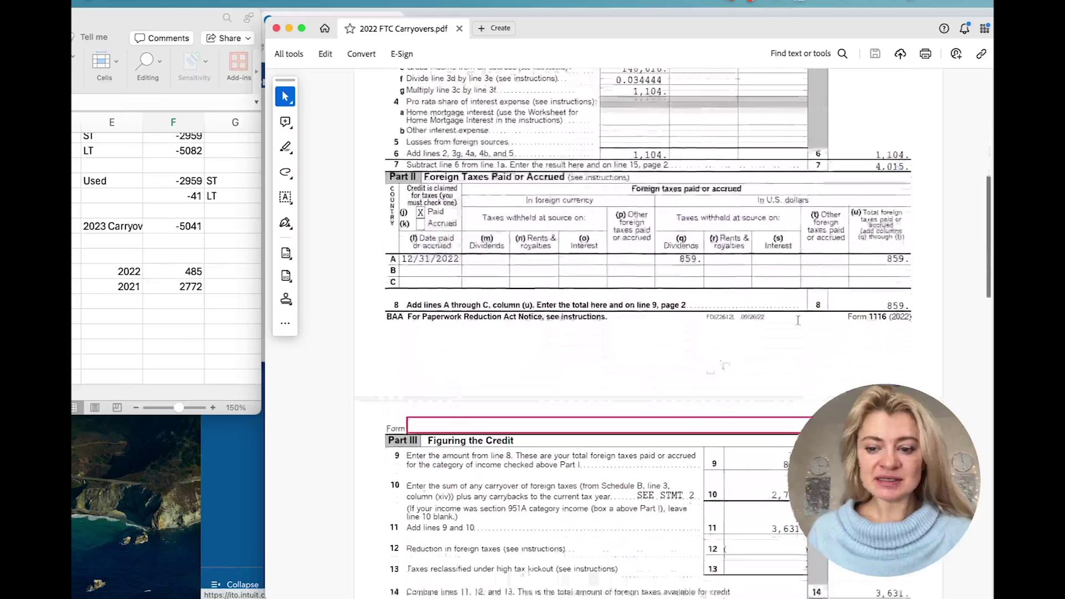
left_click_drag(909, 257, 877, 256)
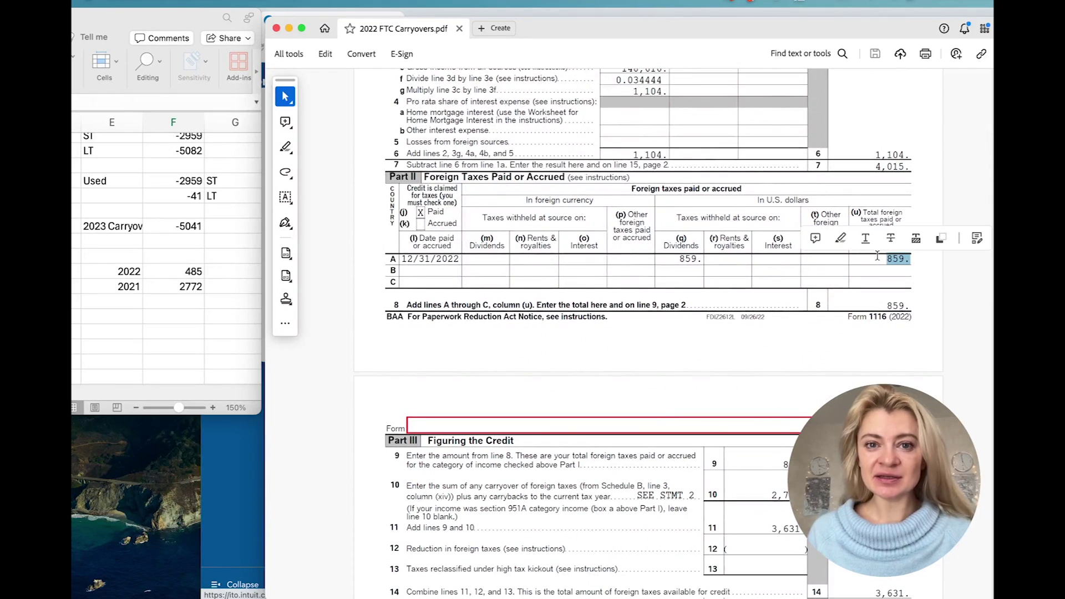
scroll(877, 256, "down", 4)
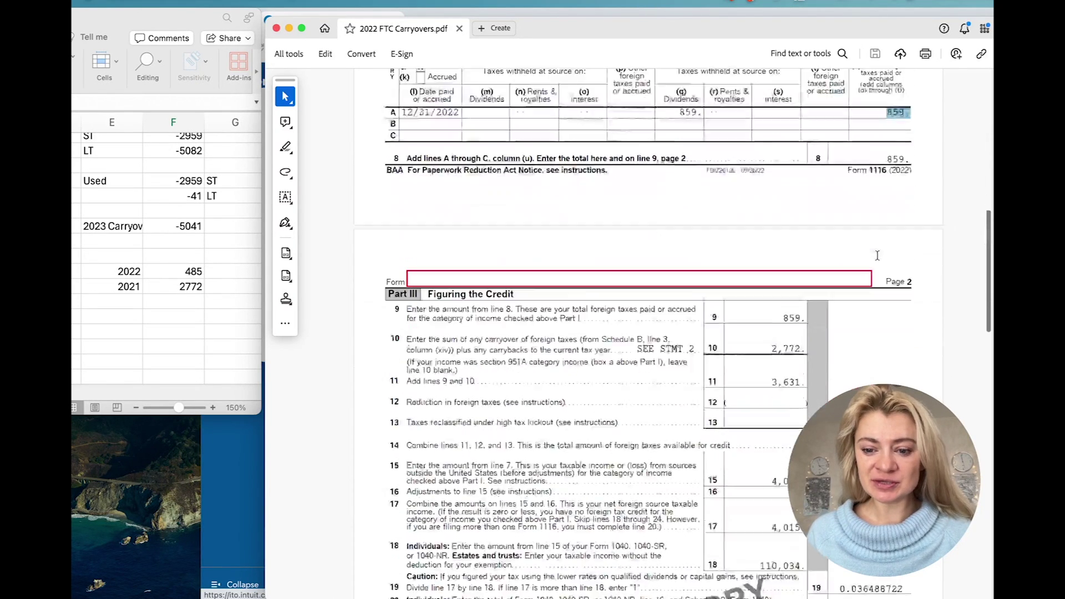
left_click_drag(783, 261, 801, 261)
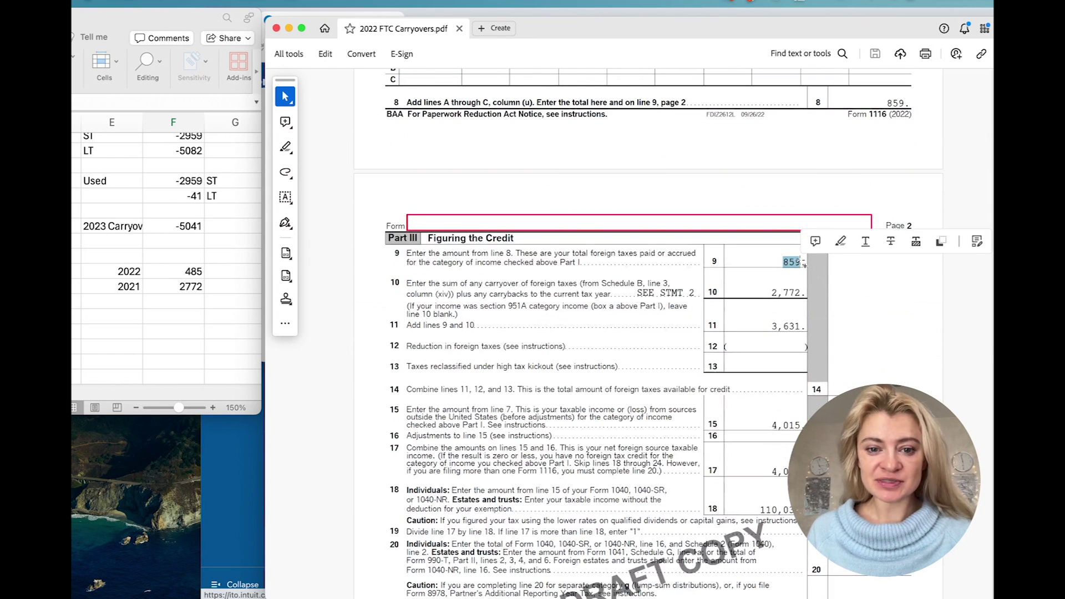
scroll(800, 261, "down", 3)
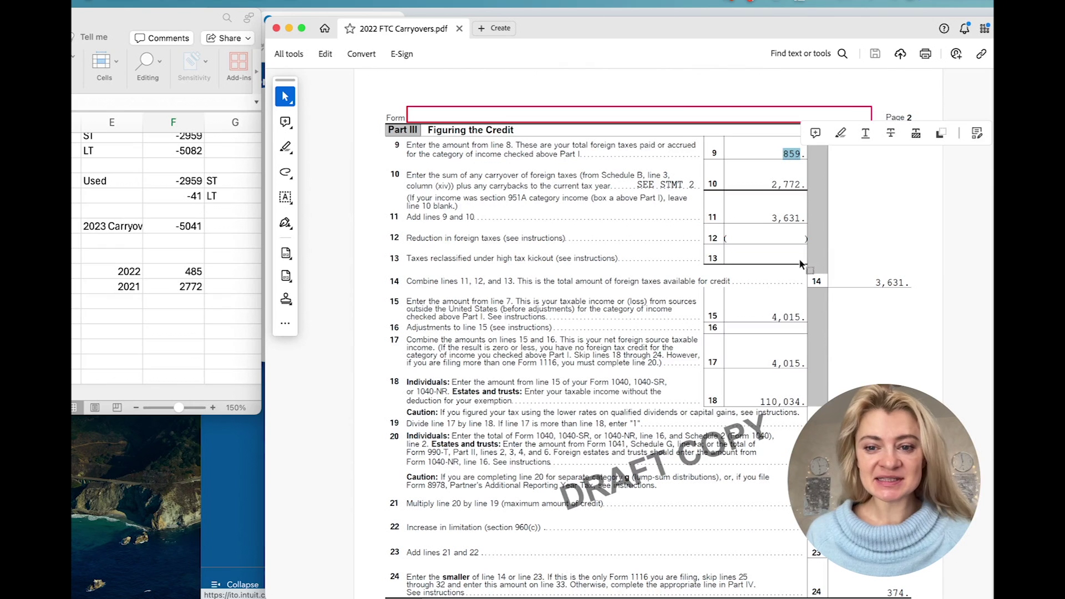
left_click(744, 222)
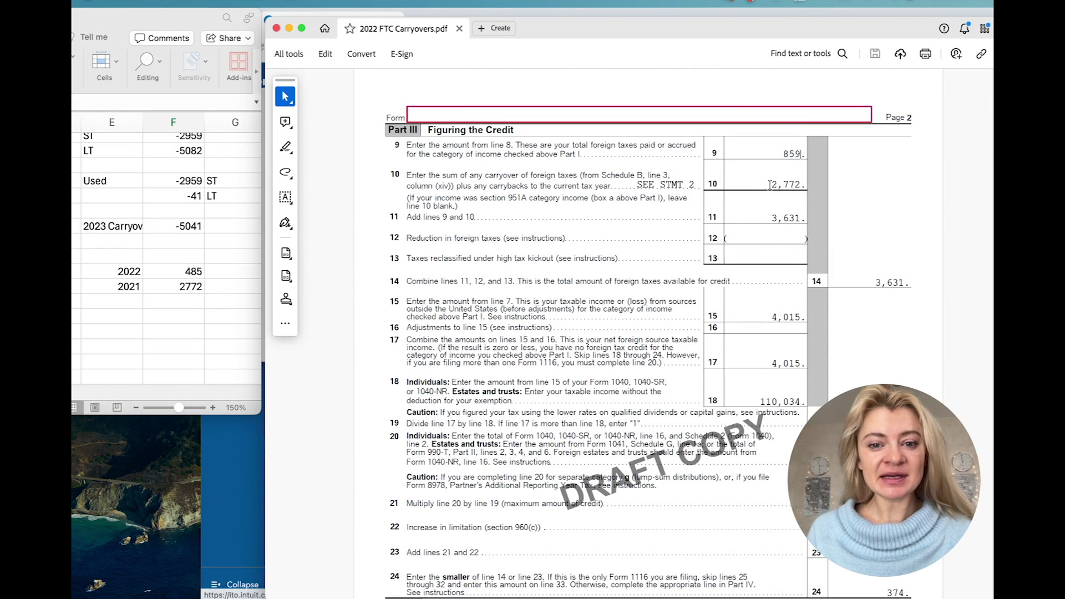
Check the Statement 2 carryover schedule, and review the credit limitation on lines 21 through 24 of Form 1116
scroll(750, 317, "down", 10)
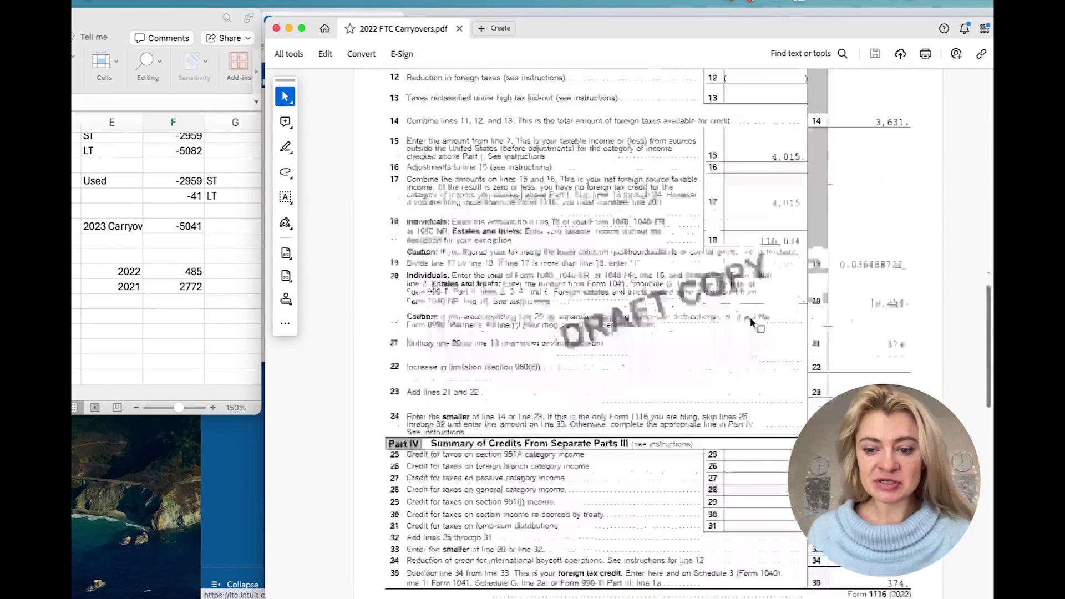
scroll(750, 318, "down", 4)
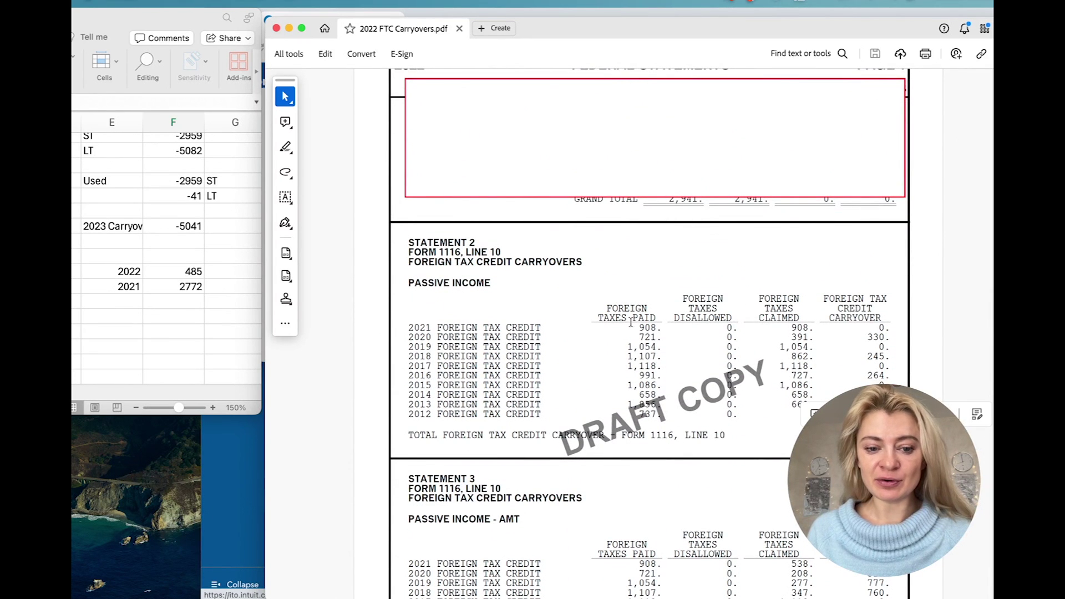
scroll(675, 295, "up", 10)
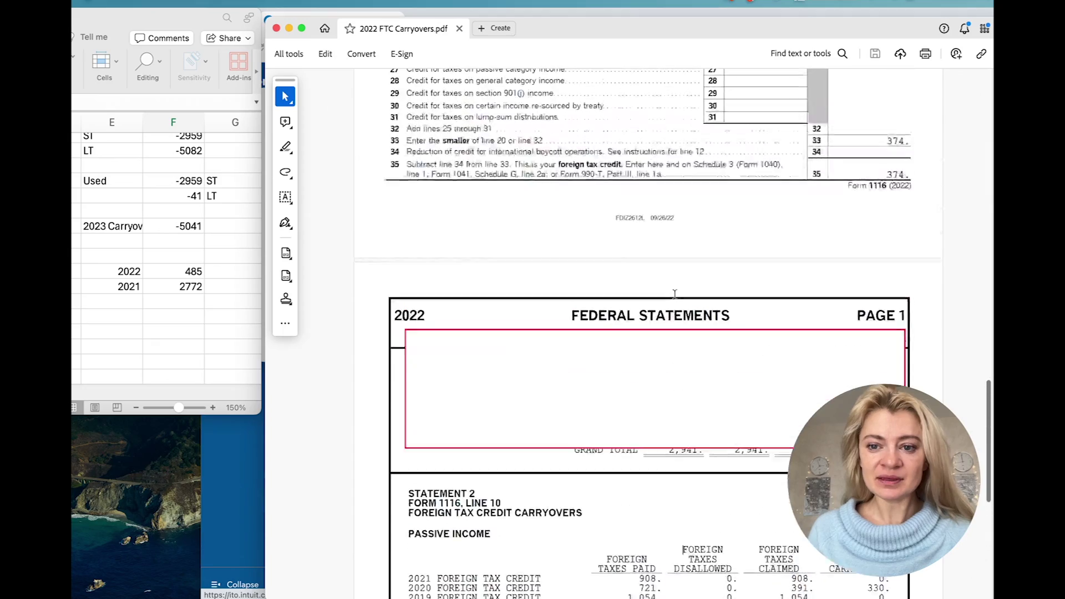
scroll(675, 295, "down", 2)
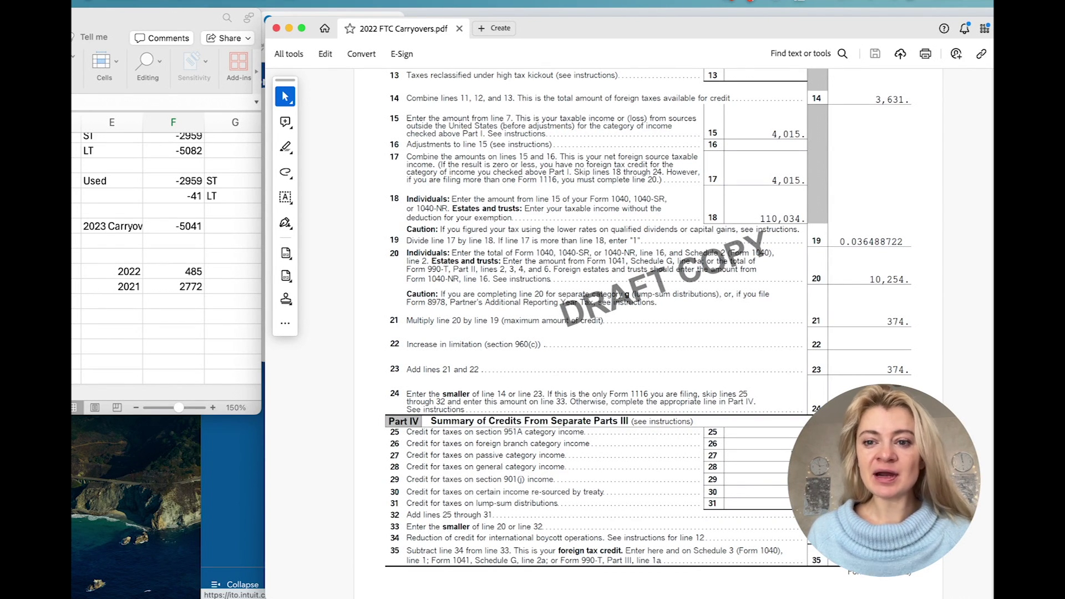
Switch to the Excel workbook and compare the formula behind the 2022 foreign tax credit carryover with lines 9 and 24 of Form 1116
left_click(183, 271)
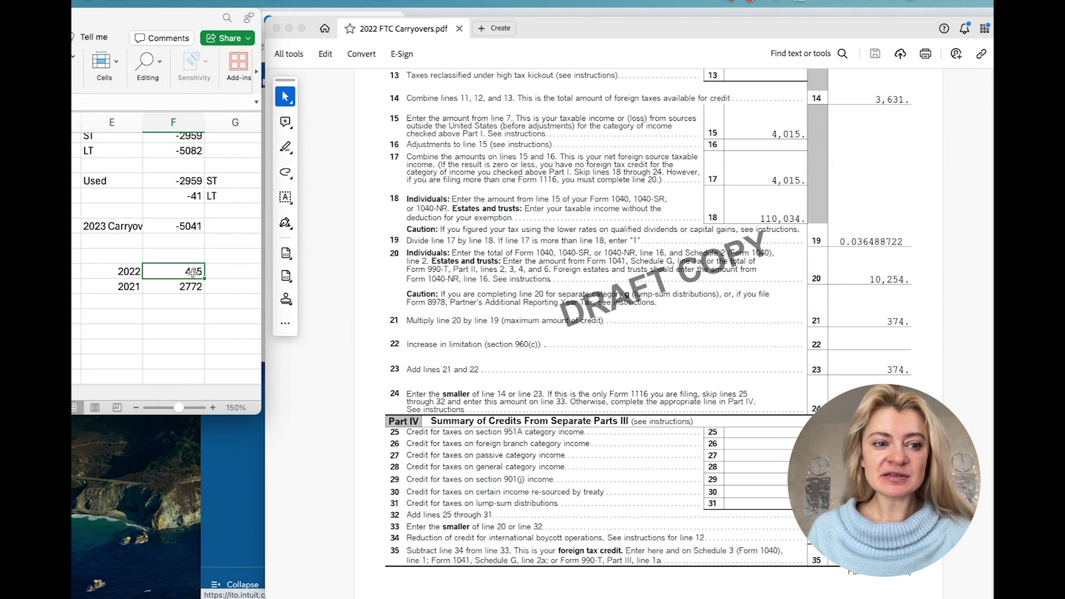
left_click_drag(200, 18, 531, 66)
left_click(287, 152)
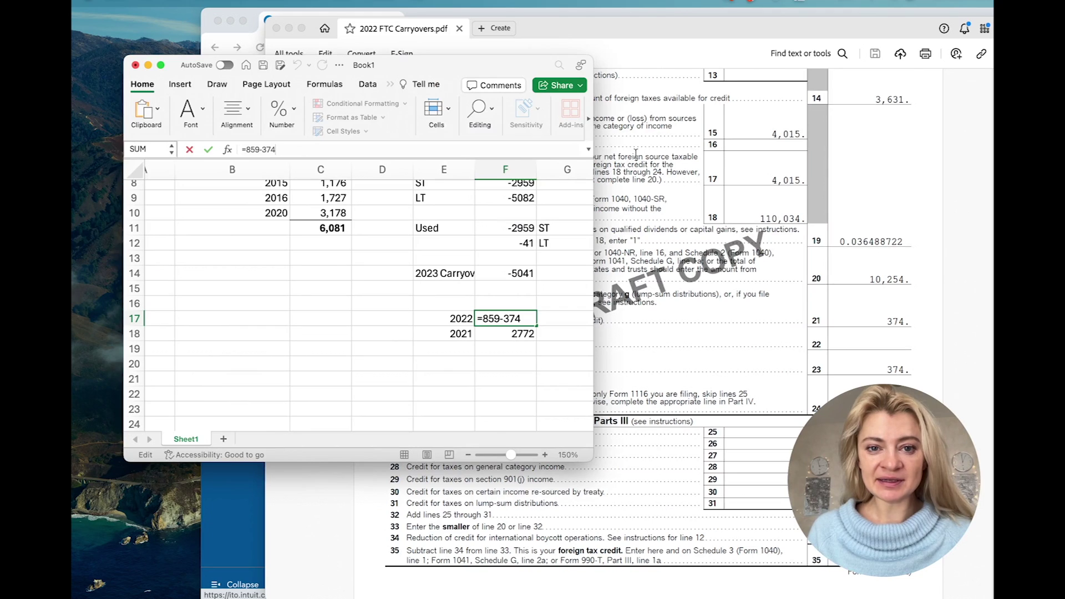
scroll(745, 127, "up", 3)
scroll(745, 128, "up", 5)
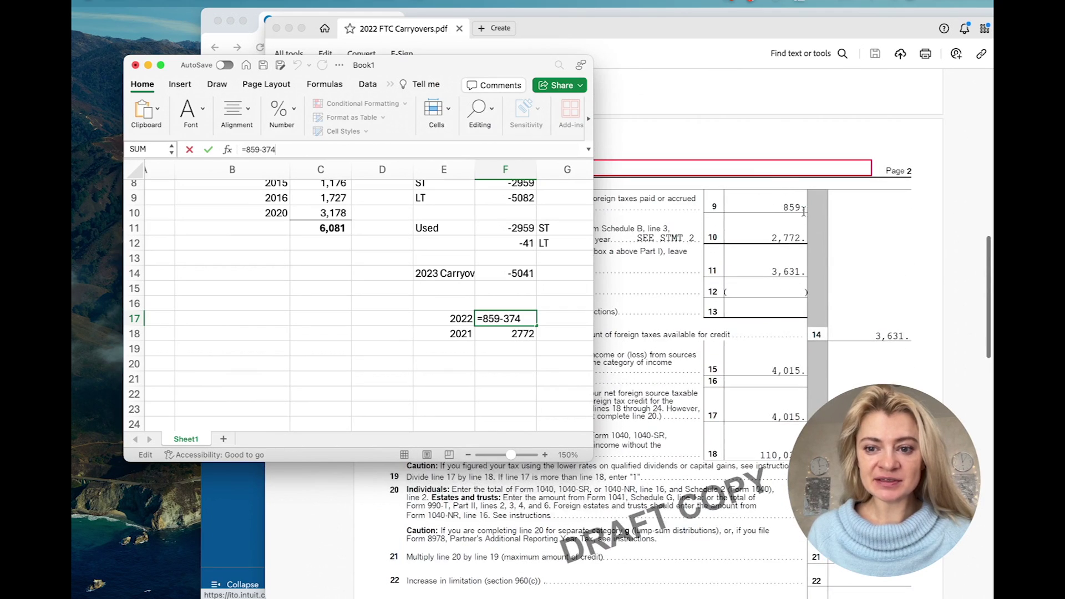
scroll(789, 210, "up", 5)
scroll(901, 205, "down", 10)
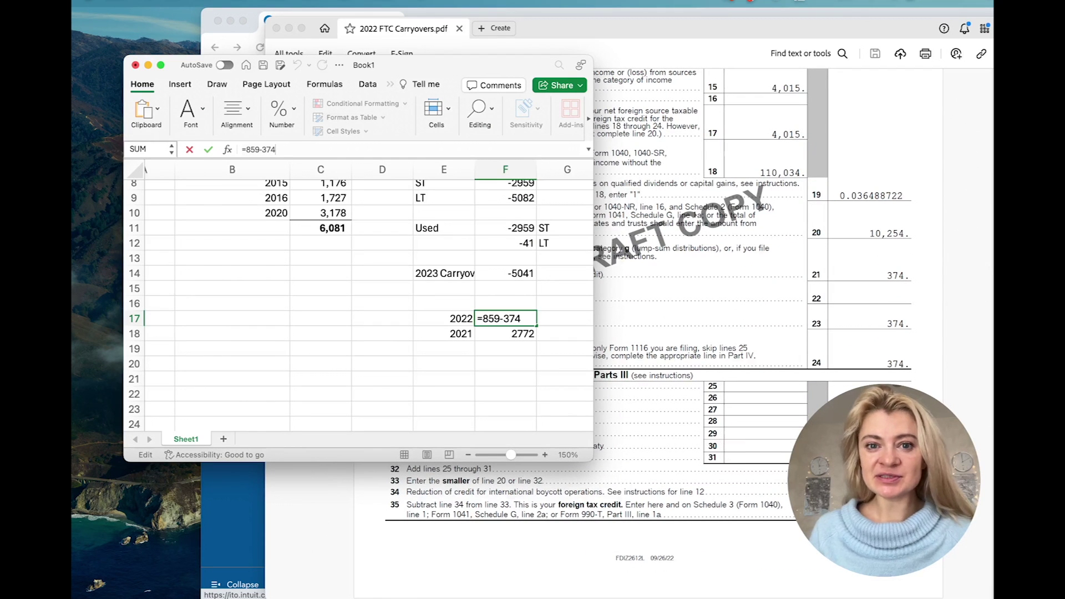
left_click_drag(507, 76, 236, 1)
key("Return")
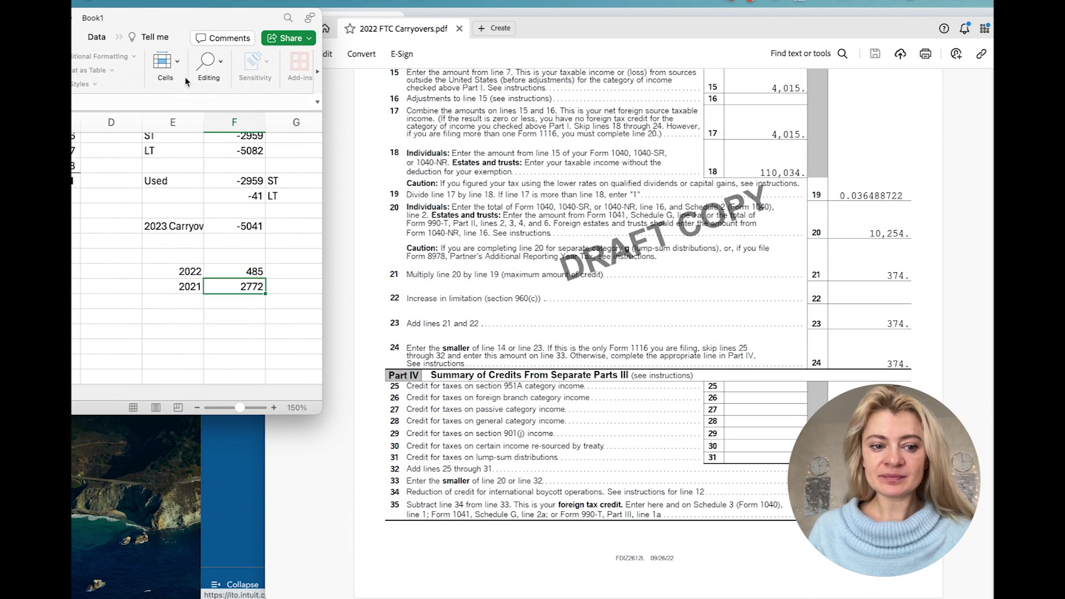
Compare the prior-year carryover on line 10 of Form 1116 with the passive income total in Statement 2
left_click(180, 276)
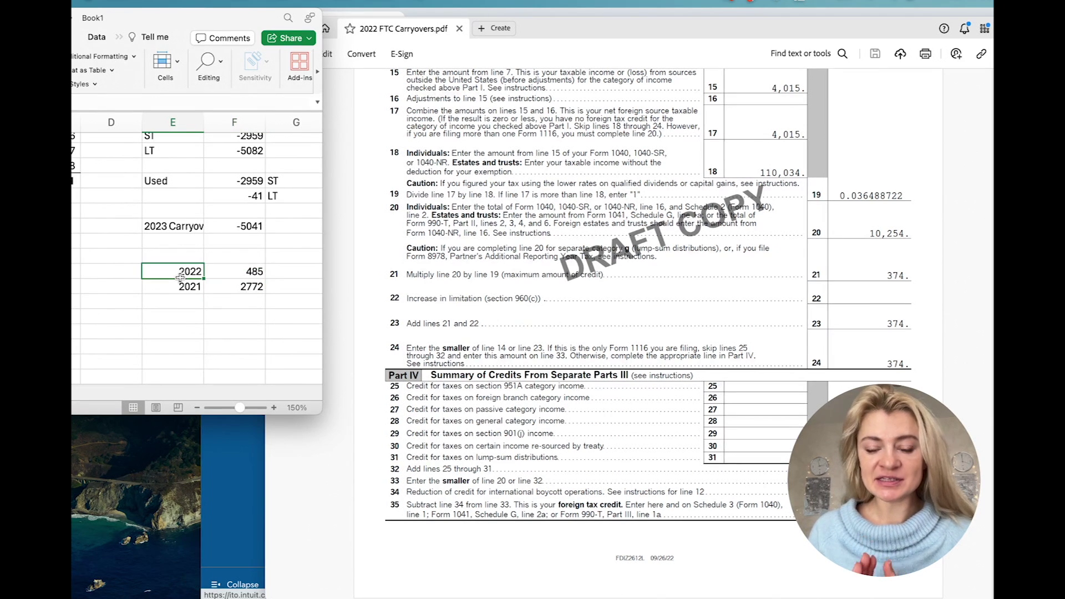
scroll(750, 278, "up", 5)
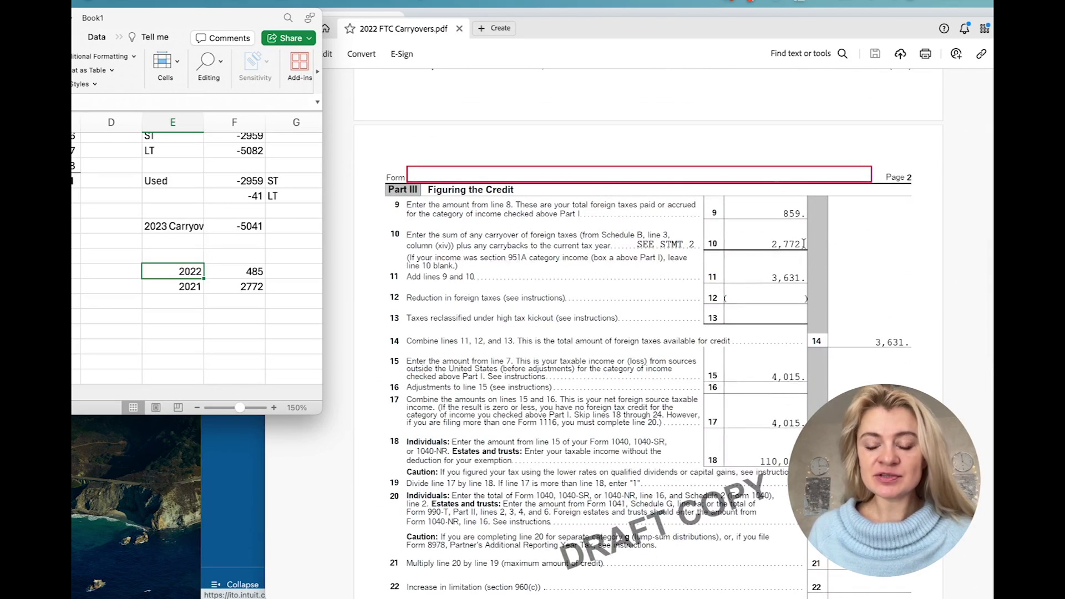
scroll(803, 236, "down", 15)
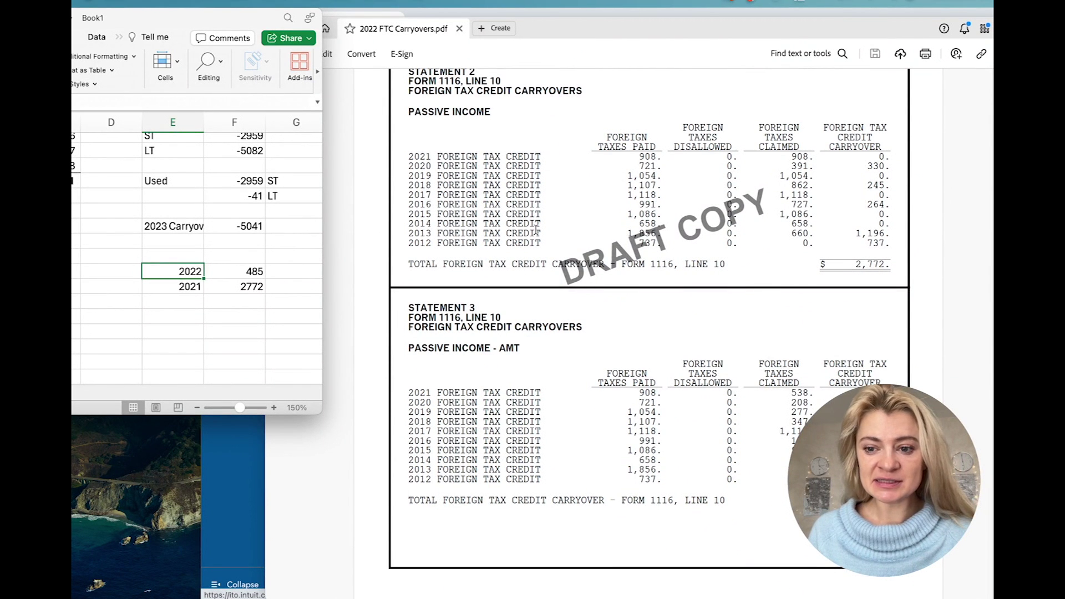
left_click(883, 267)
Add a 2012 row below the 2021 foreign tax credit carryover in the spreadsheet with an amount of 737
left_click(190, 300)
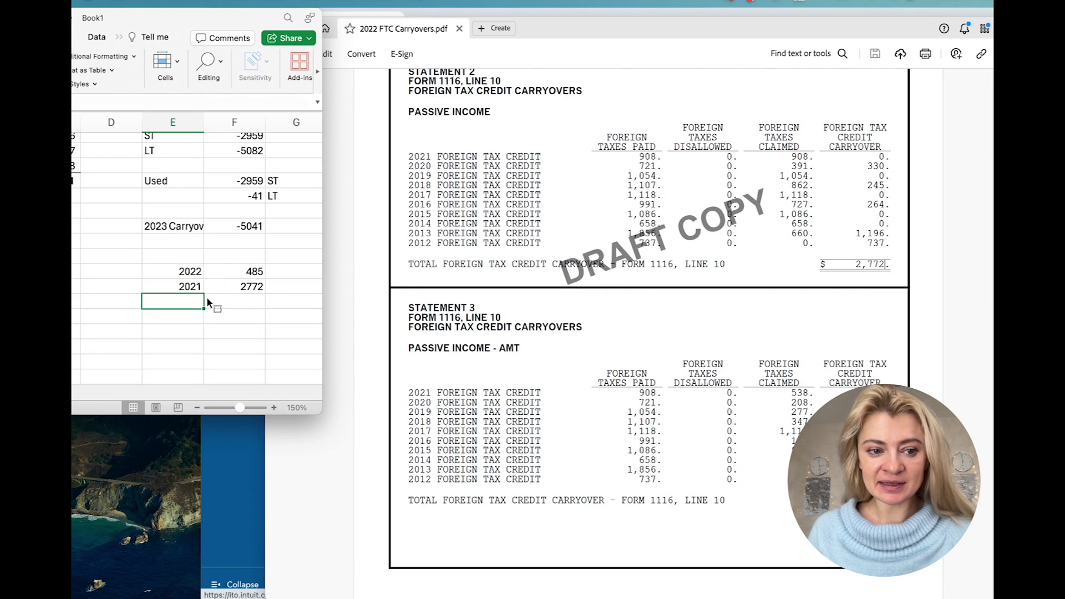
type("12")
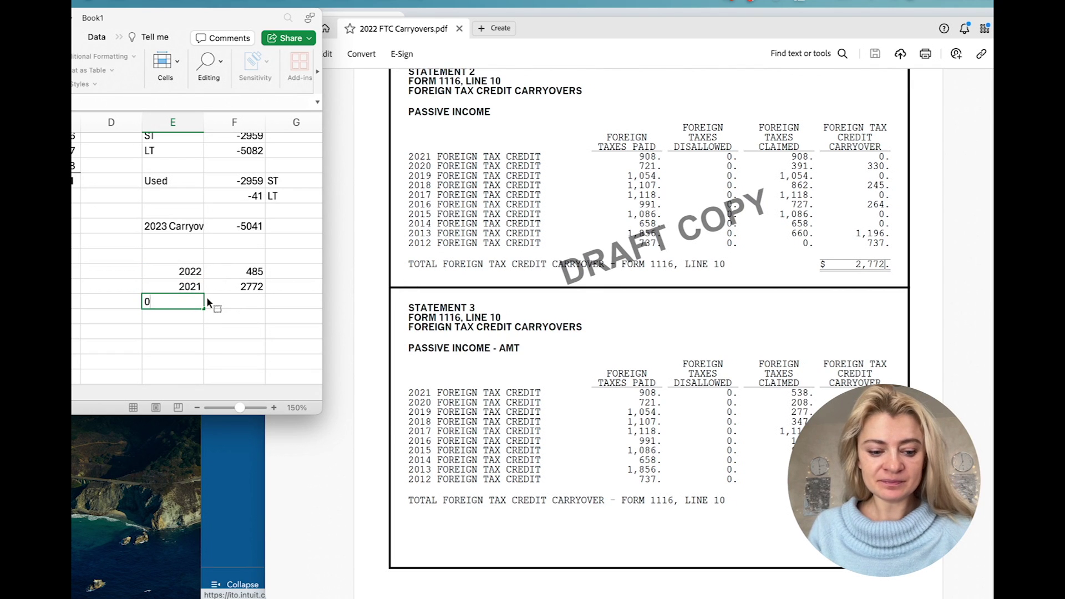
key("Return")
left_click(197, 302)
type("2012")
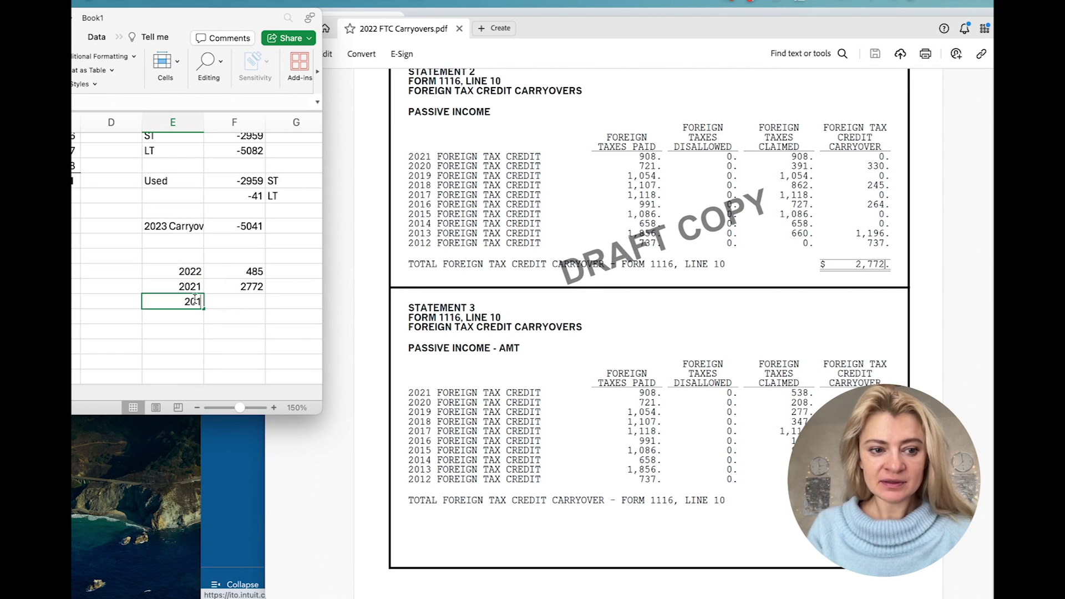
key("Return")
left_click(197, 301)
left_click(244, 301)
type("=")
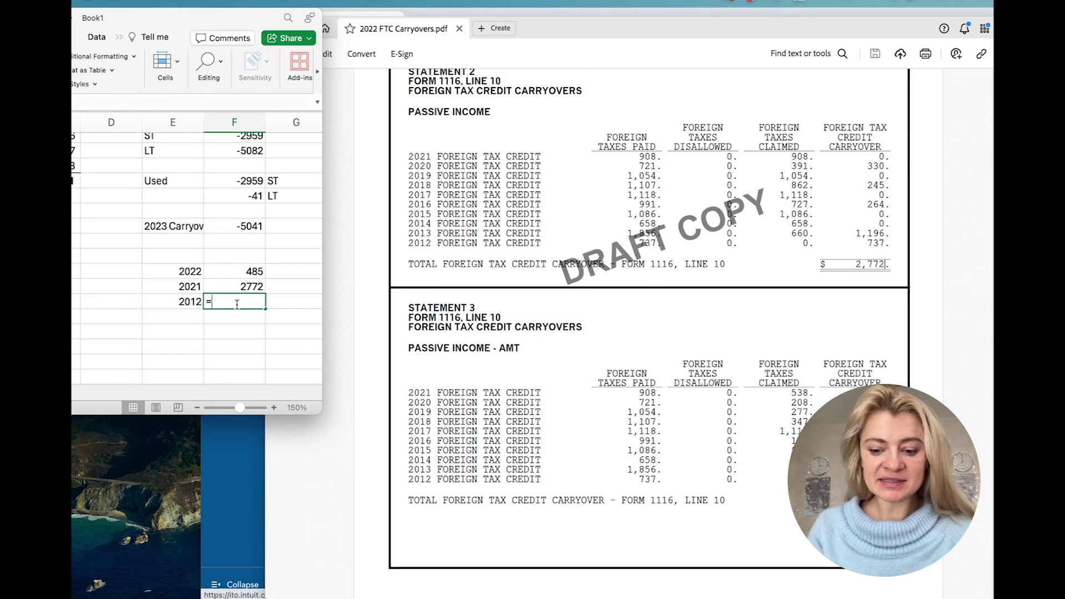
left_click(253, 292)
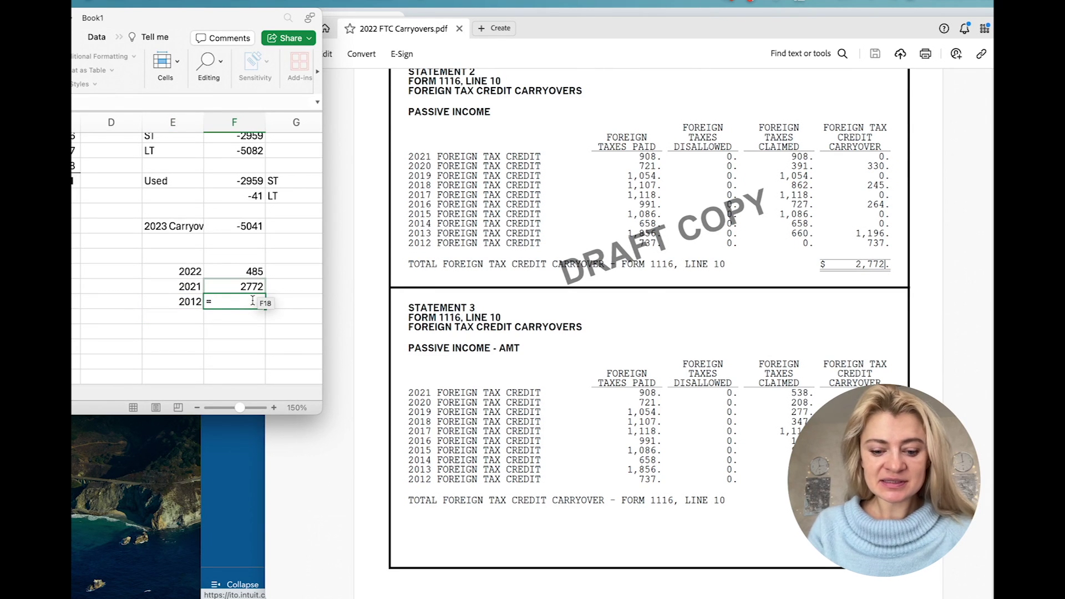
type("737")
key("Return")
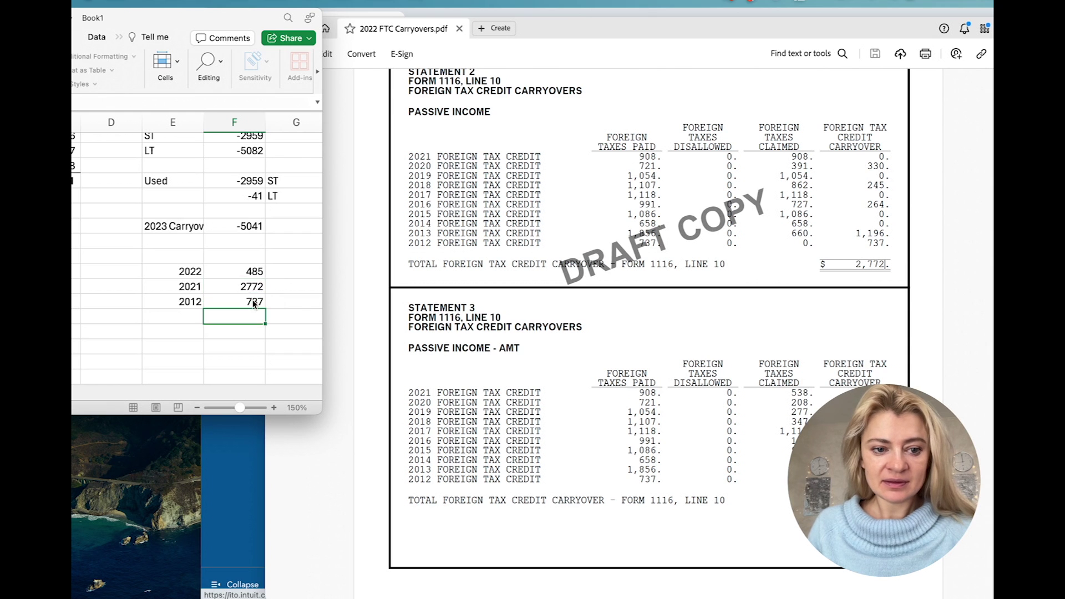
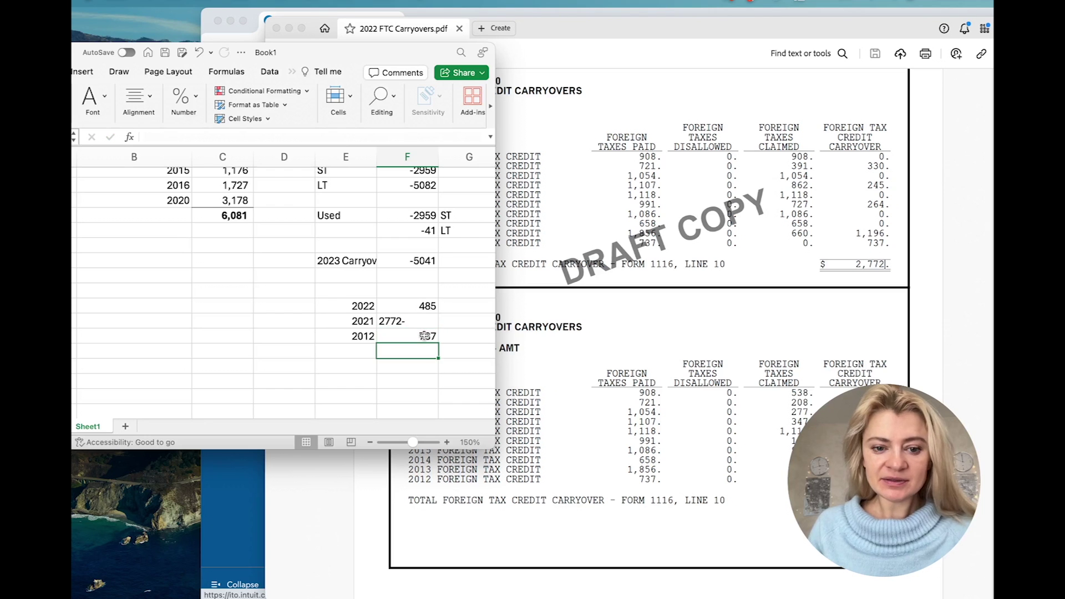
Try to turn the 2021 foreign tax credit carryover entry into a formula that subtracts the 2012 amount
left_click(417, 321)
left_click(143, 137)
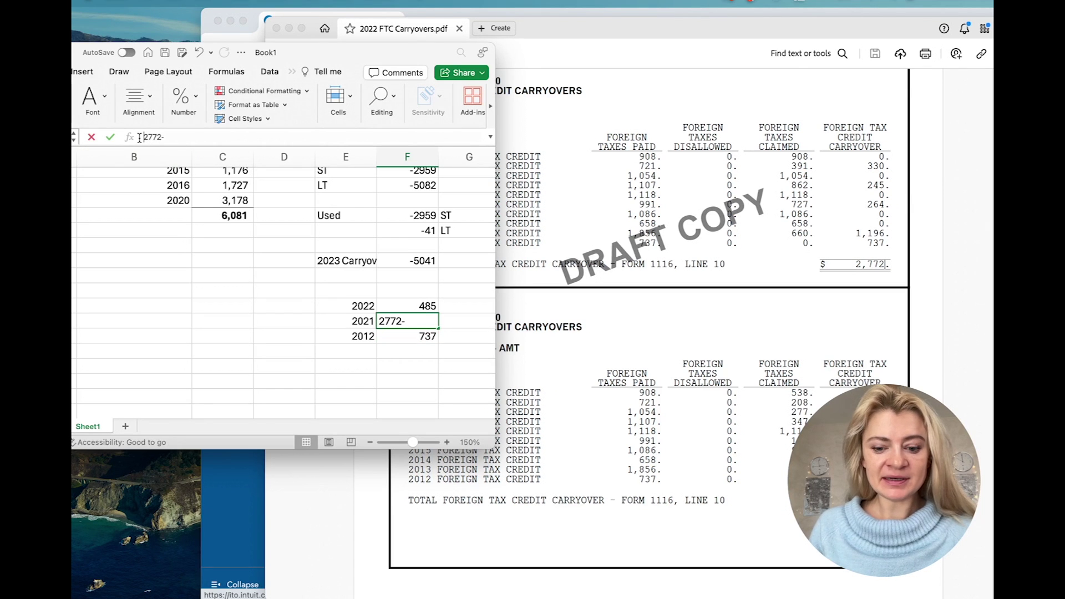
type("=")
left_click(410, 338)
left_click(410, 339)
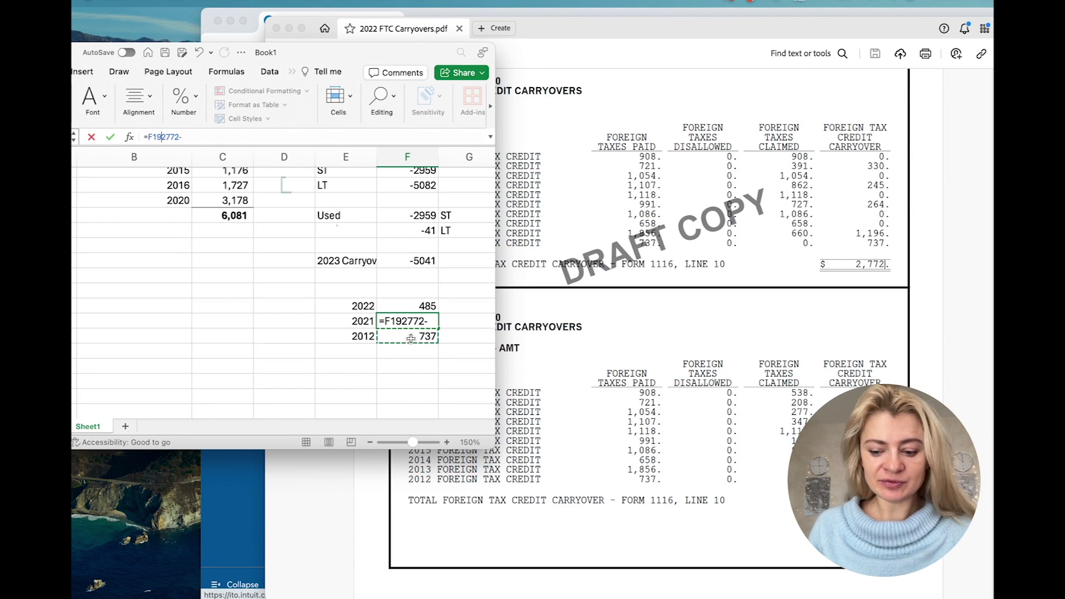
key("Return")
left_click(572, 262)
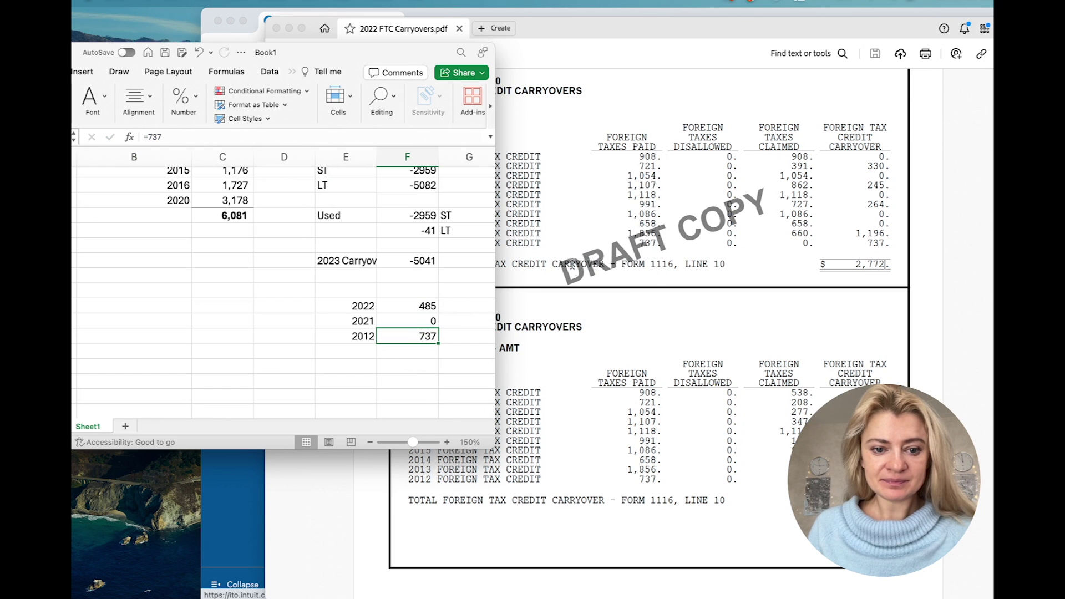
Enter the 2021 foreign tax credit carryover as a formula of 2772 minus the 2012 amount
left_click(425, 319)
type("=")
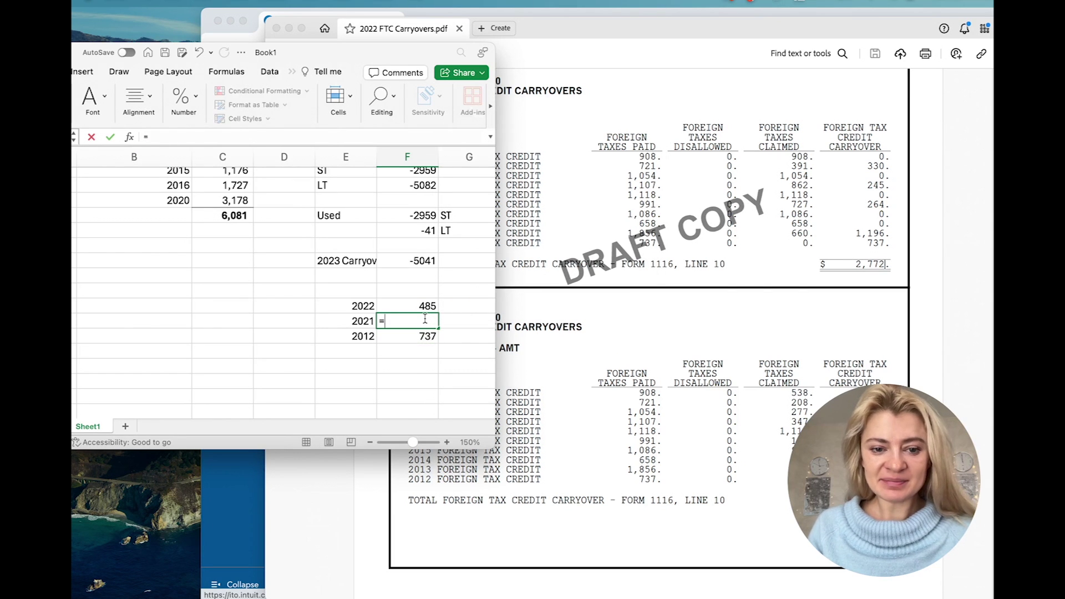
type("2772-")
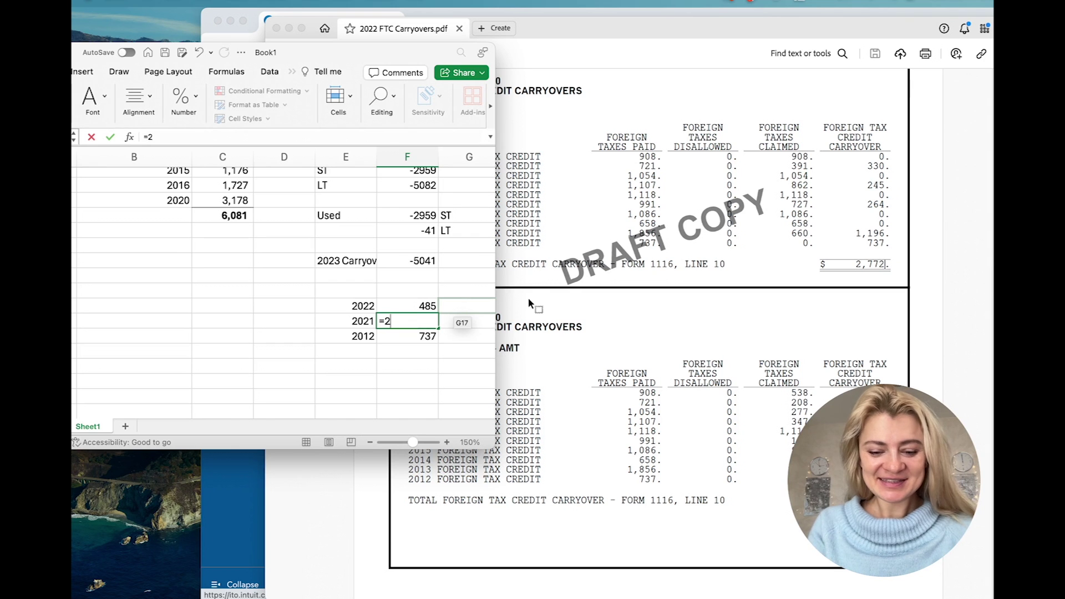
left_click(407, 336)
key("Return")
Move the workbook aside and compare the sum of the 2021 and 2012 carryovers with the passive income total in Statement 2
left_click_drag(442, 52, 260, 18)
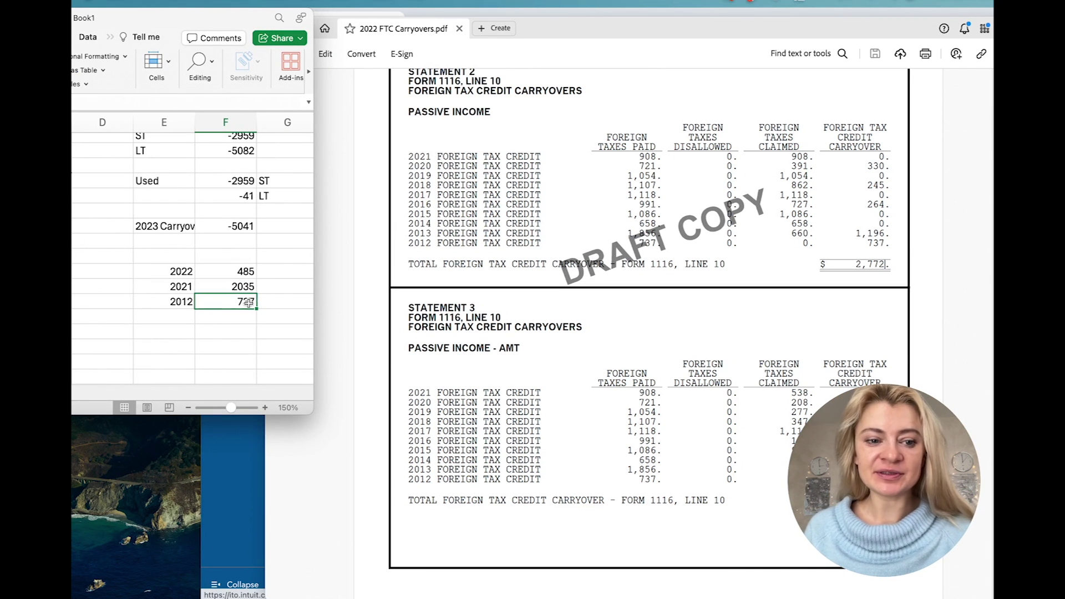
left_click(186, 303)
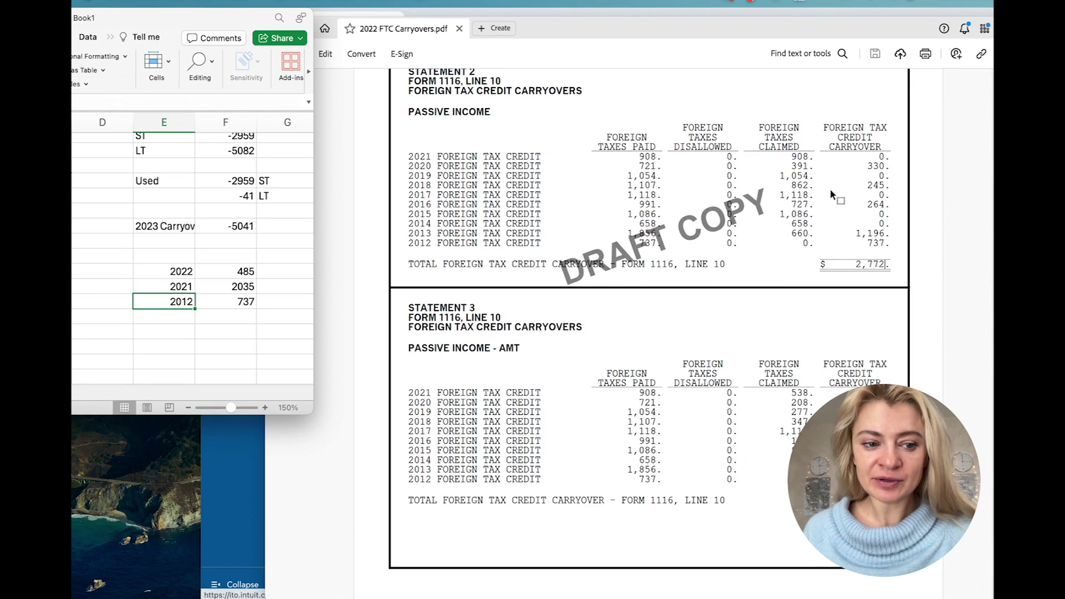
left_click(244, 271)
left_click_drag(244, 286, 247, 298)
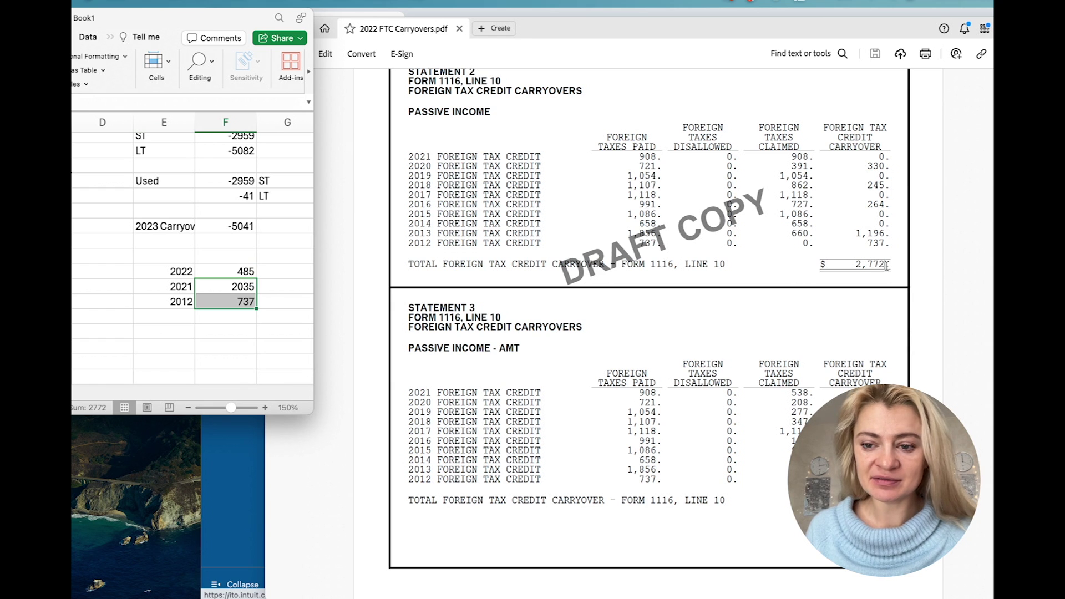
left_click(222, 328)
Add the note "will expire in 2023" beside the 2012 carryover amount
left_click(272, 301)
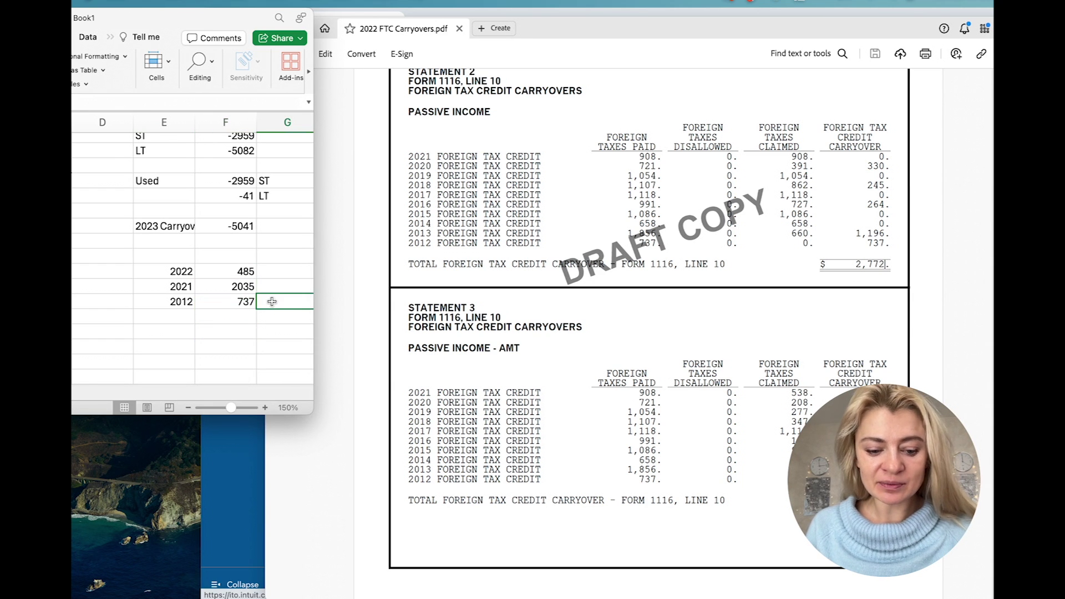
type("will expire in 2023")
key("Return")
key("Return")
key("Return")
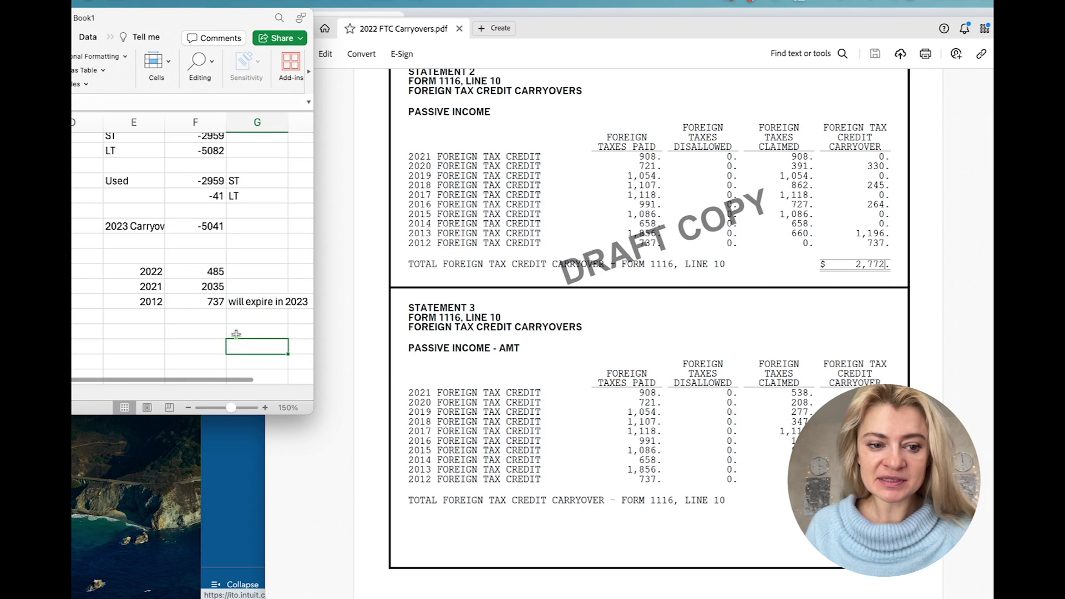
Check the combined 2022 and 2021 foreign tax credit carryovers in the spreadsheet, and review each year's label and amount
scroll(229, 326, "up", 3)
scroll(230, 327, "left", 2)
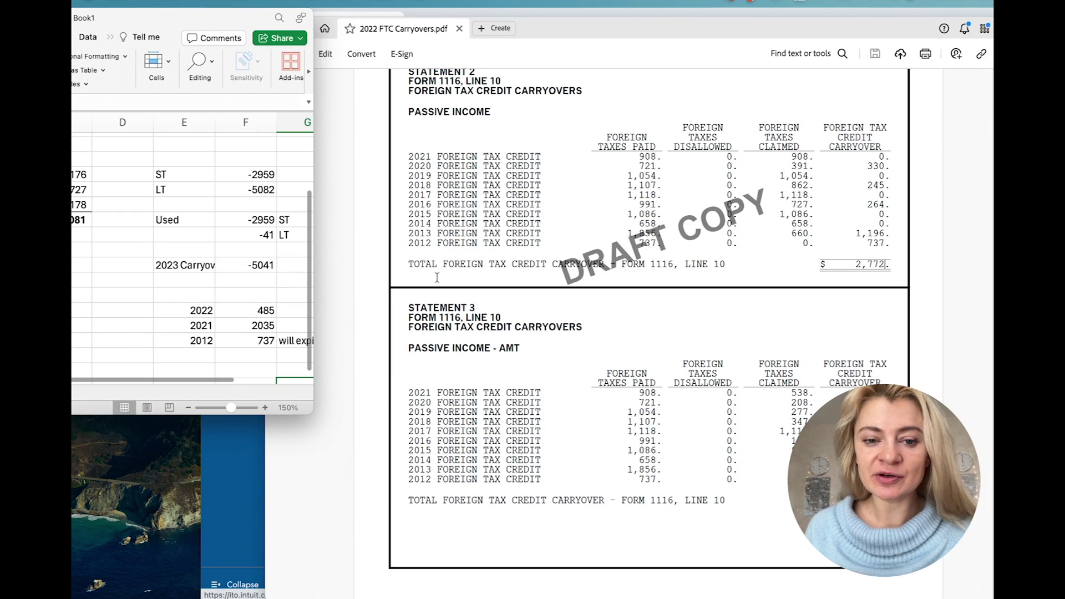
scroll(233, 277, "right", 2)
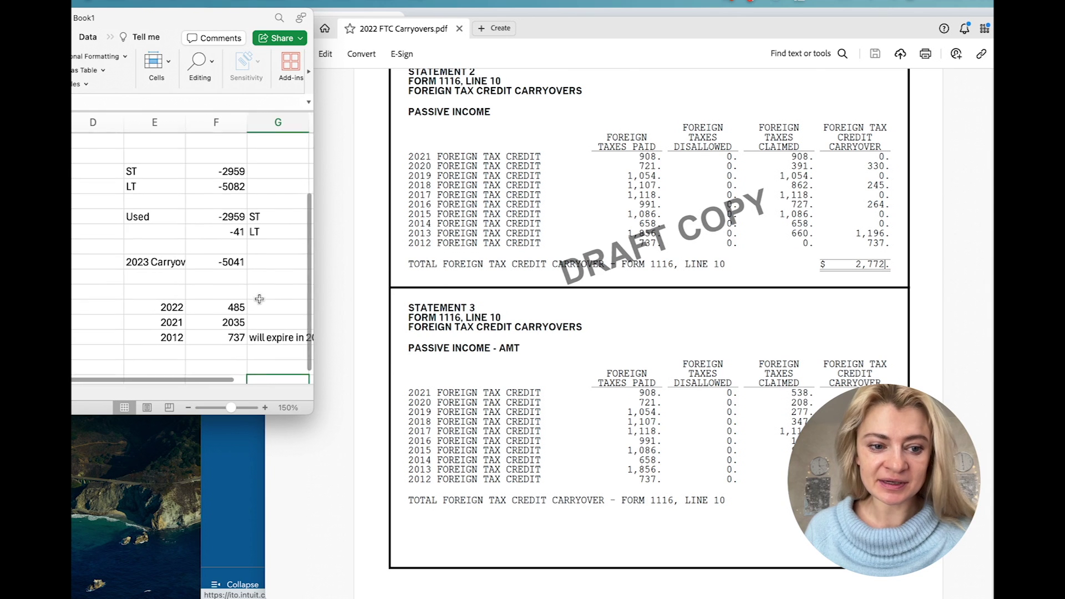
left_click(250, 319)
left_click_drag(232, 308, 225, 321)
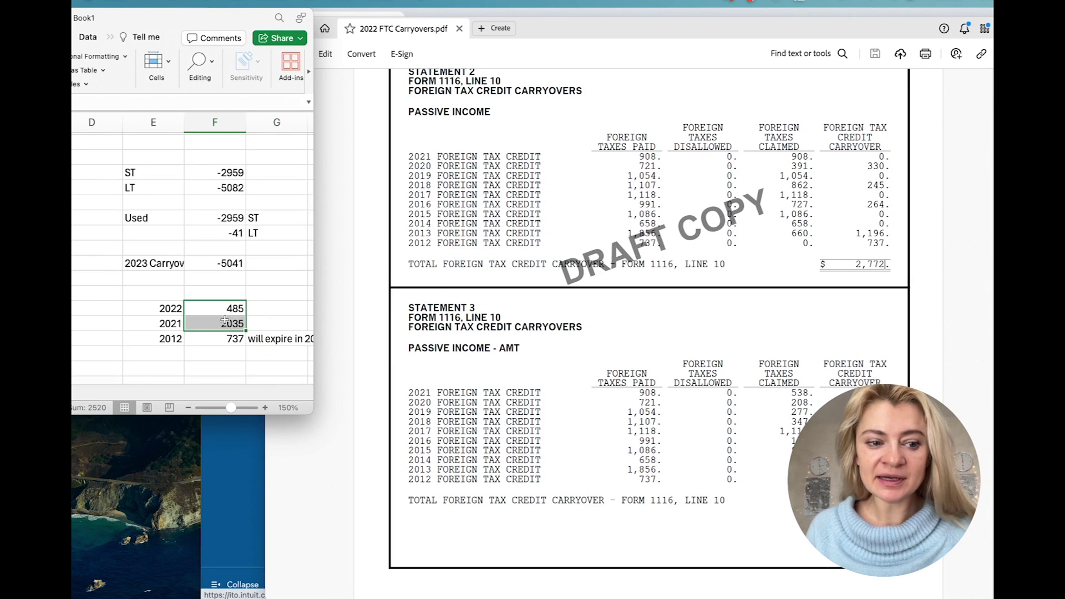
scroll(225, 320, "down", 2)
scroll(224, 321, "left", 1)
left_click(242, 312)
scroll(240, 309, "down", 1)
scroll(240, 309, "right", 2)
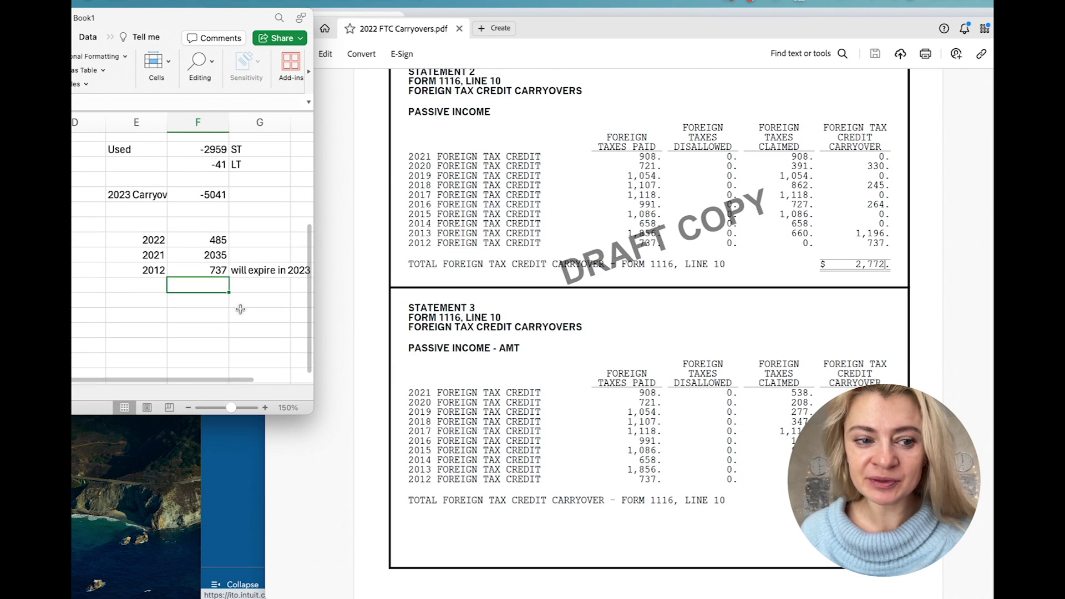
left_click(214, 239)
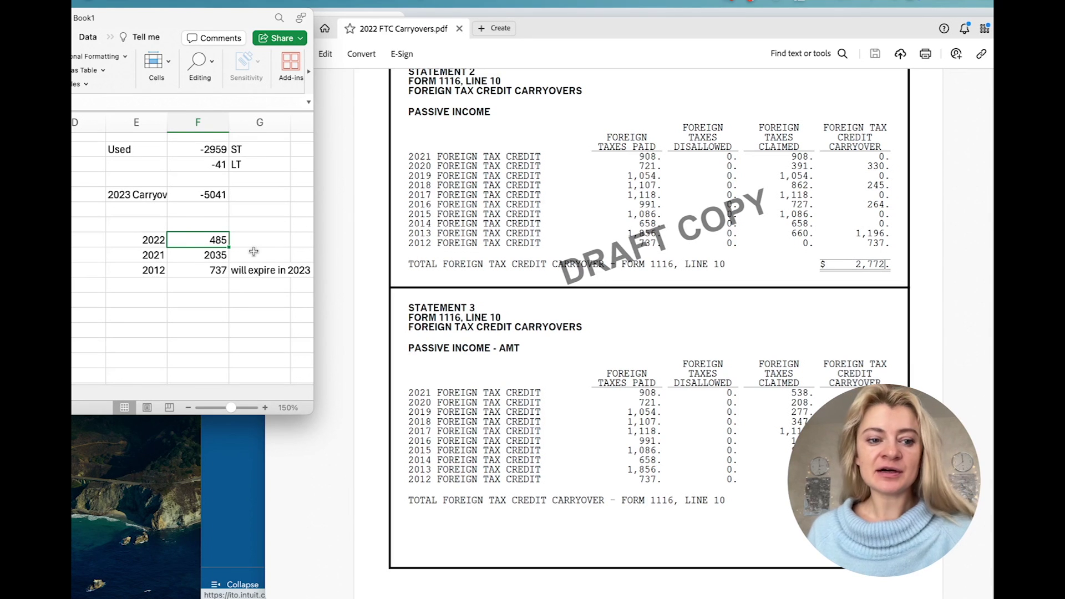
left_click(156, 243)
left_click(151, 257)
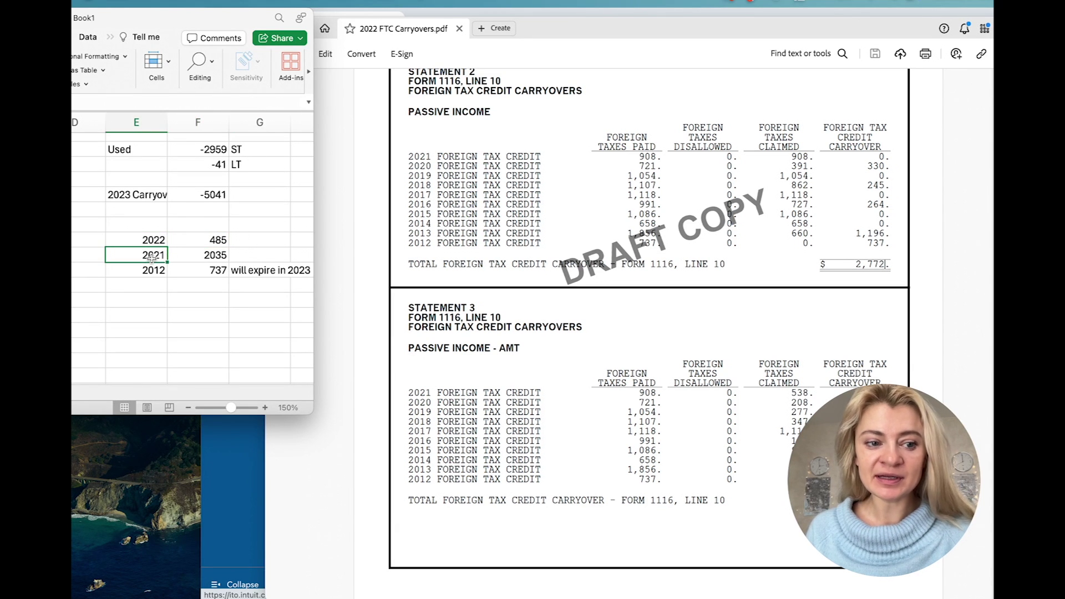
left_click_drag(151, 256, 202, 256)
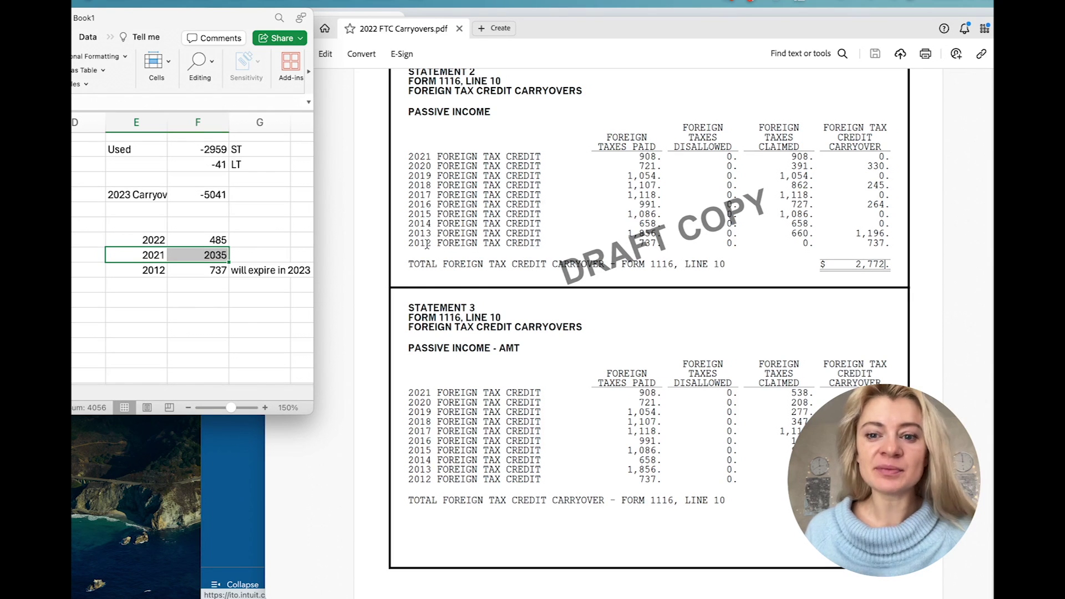
Clear the 2012 carryover row from the spreadsheet
left_click(197, 284)
left_click_drag(149, 270, 222, 254)
key("Delete")
Add a SUM formula below the 2022 and 2021 carryovers that totals F17:F18
left_click(216, 270)
type("=su")
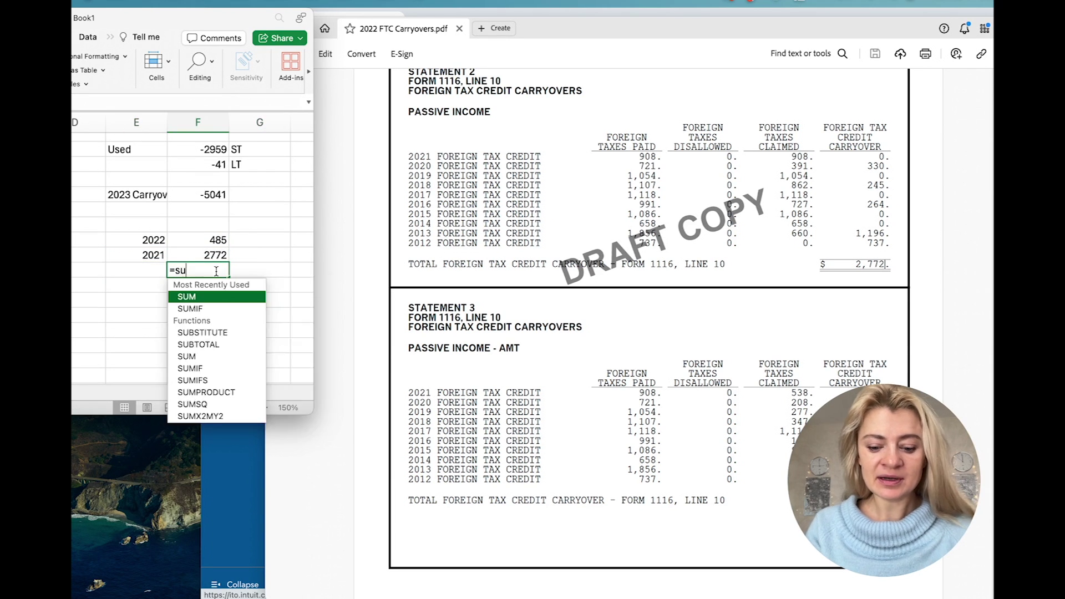
type("m(")
left_click_drag(221, 240, 222, 248)
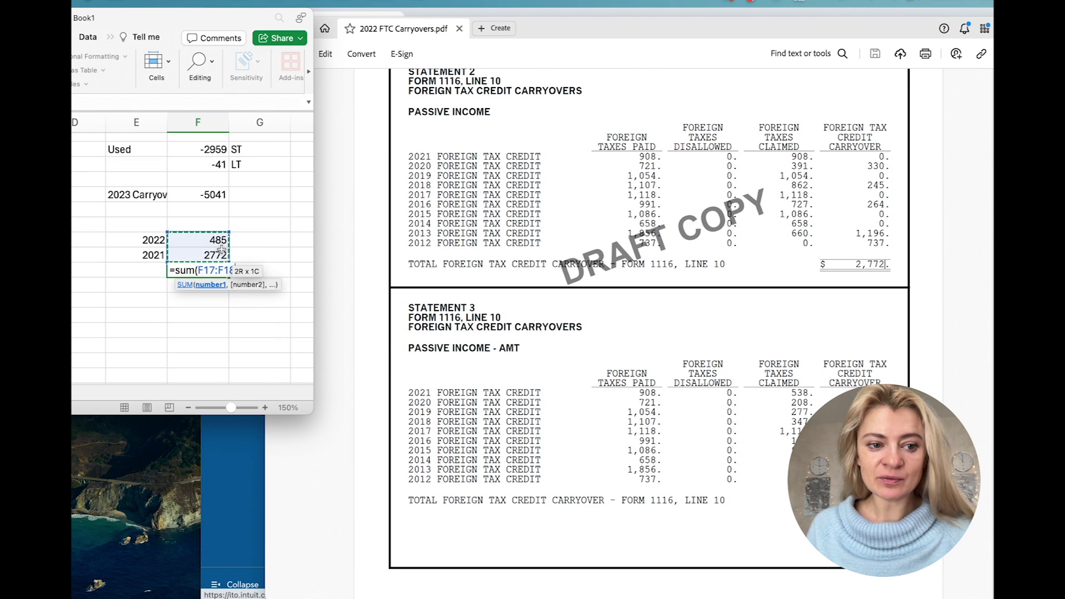
key("Return")
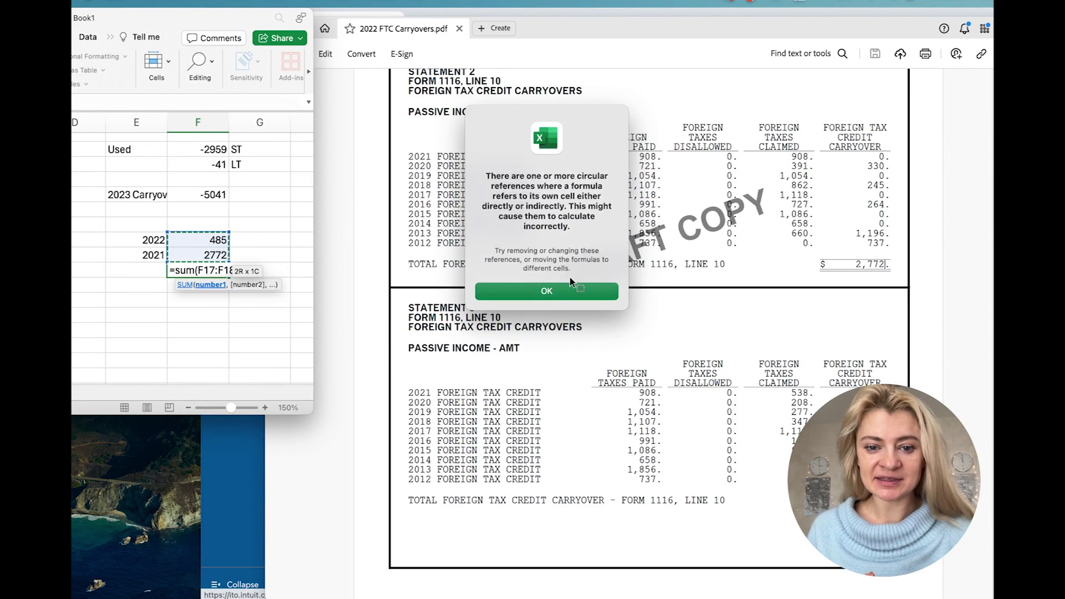
left_click(571, 288)
left_click_drag(215, 277, 215, 280)
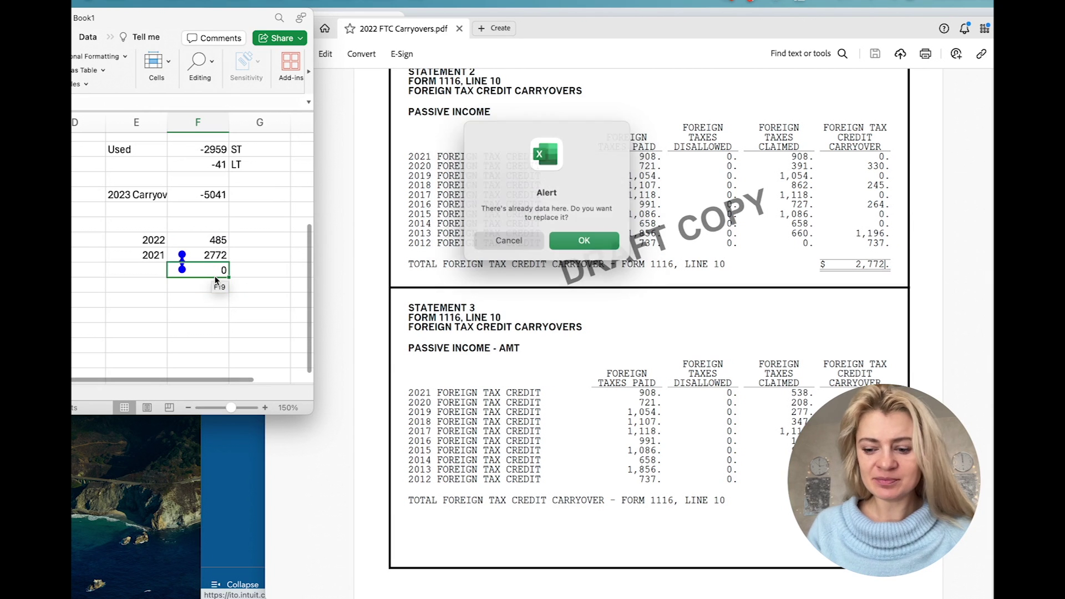
left_click(509, 239)
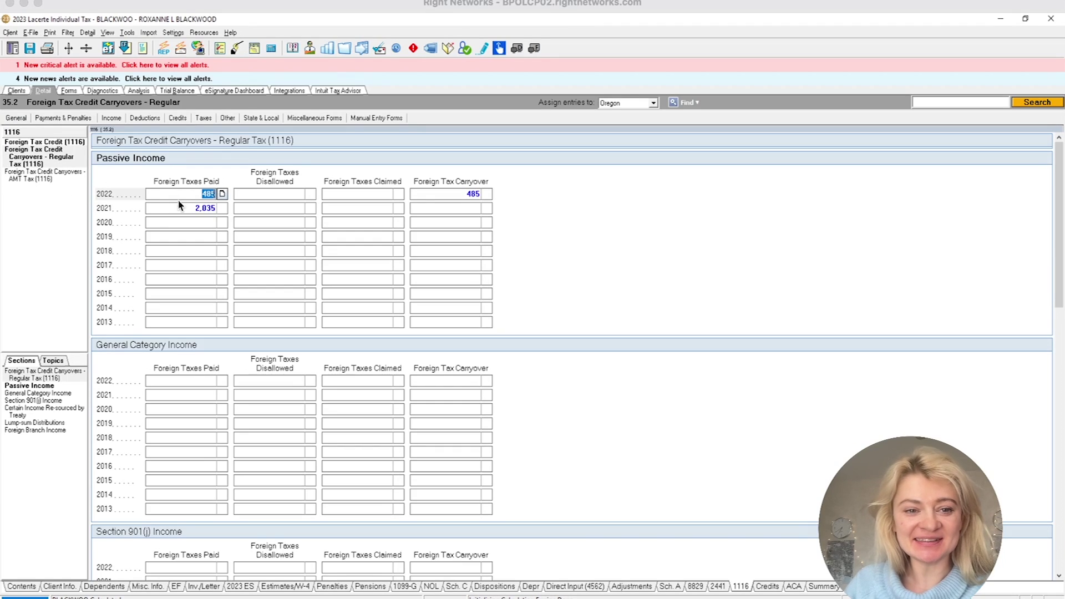
Switch to Lacerte, enter 2,035 as the 2021 passive income foreign tax carryover, and open the return's forms
left_click(194, 207)
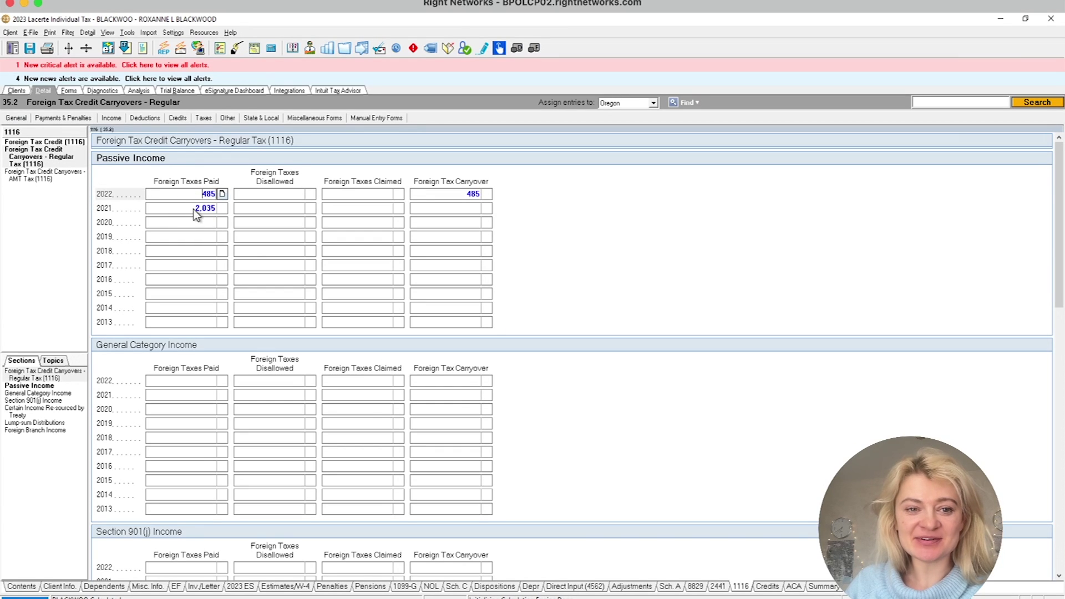
left_click(466, 213)
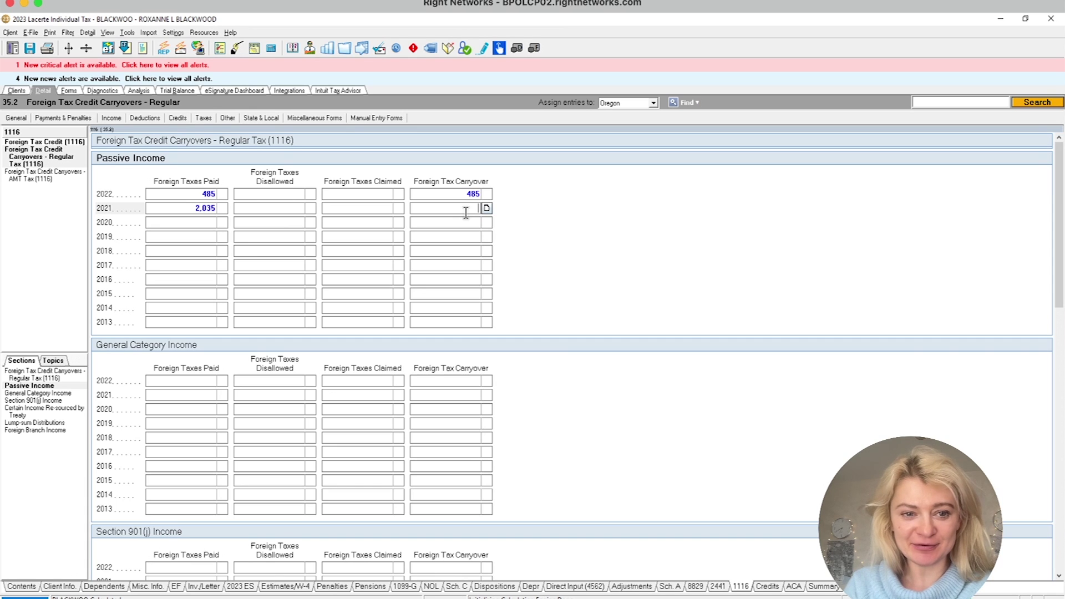
type("2,035")
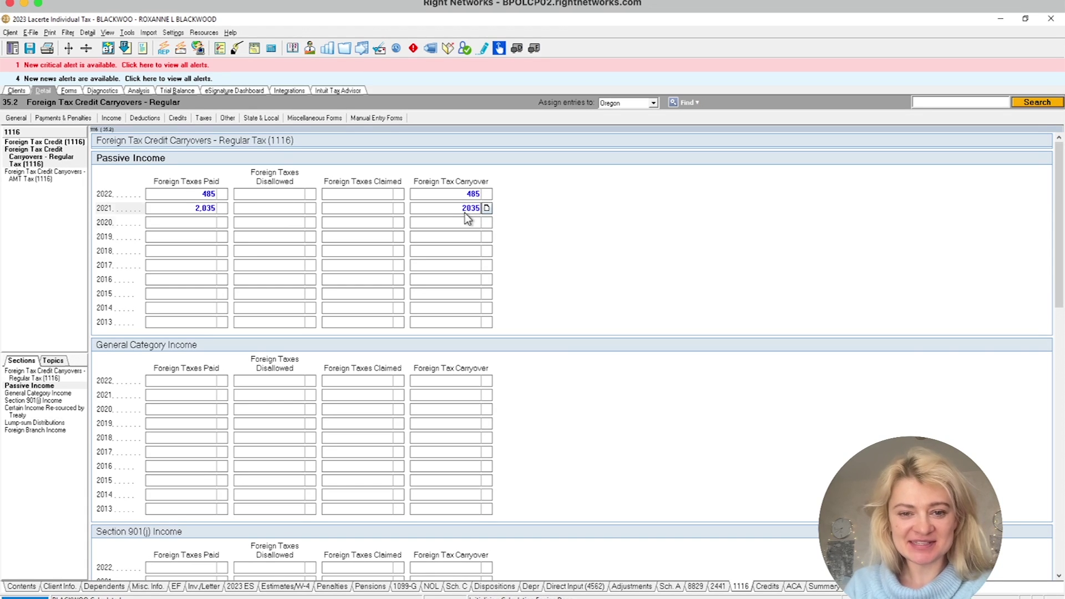
key("Return")
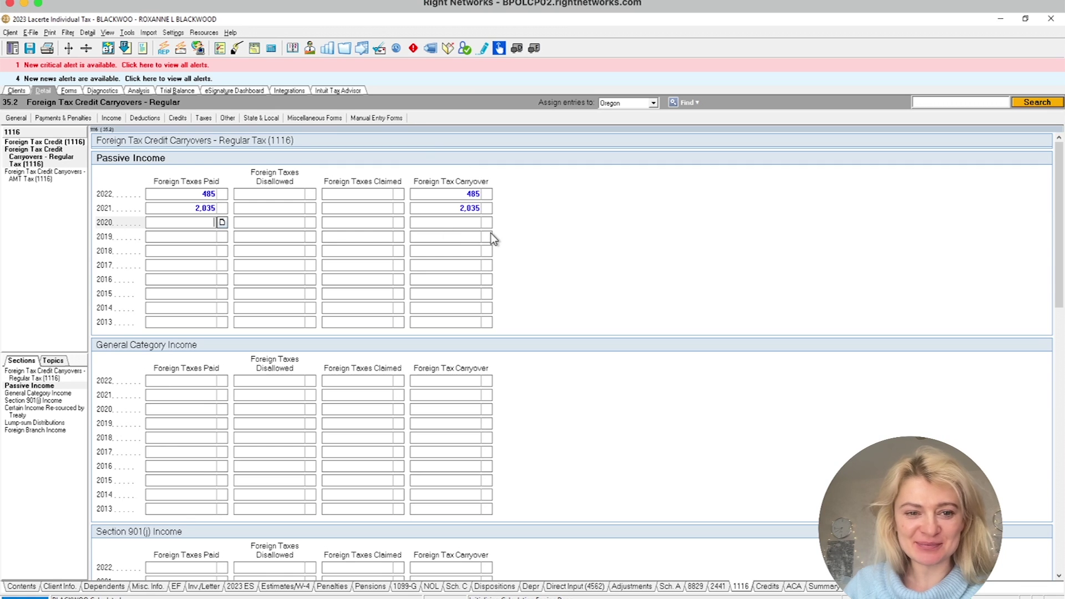
left_click(75, 92)
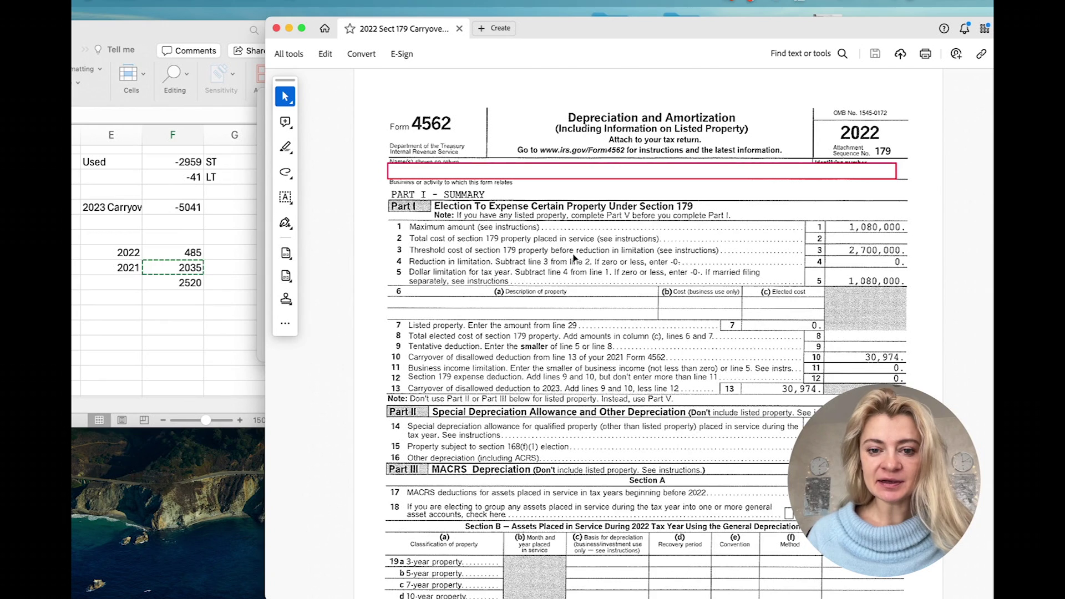
Switch to the 2022 Section 179 carryover PDF and examine the disallowed deduction carryovers on lines 10 through 13 of Form 4562
scroll(574, 258, "down", 2)
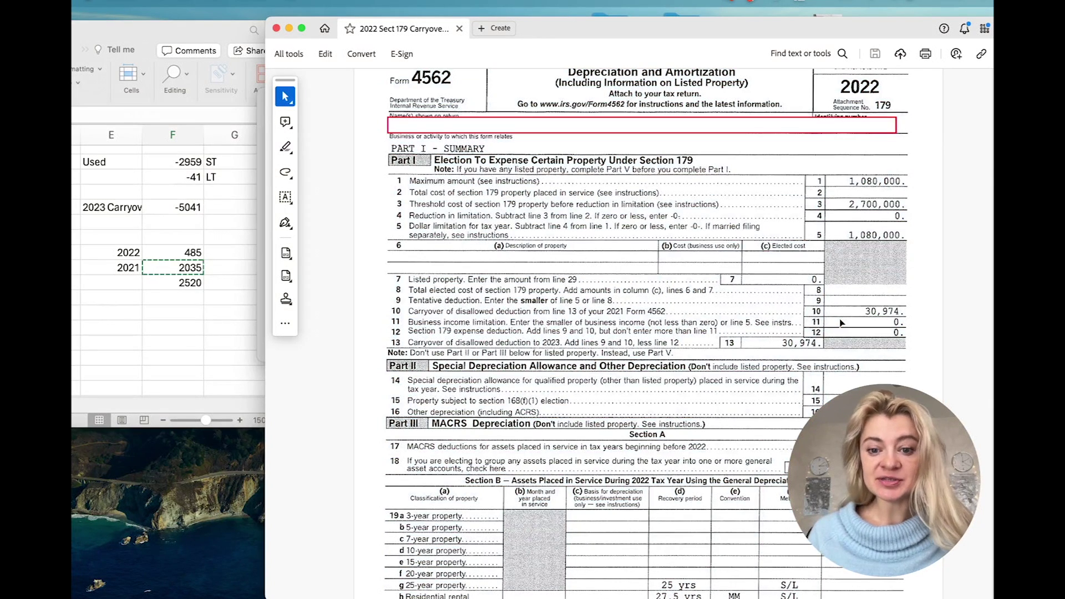
scroll(526, 321, "up", 1)
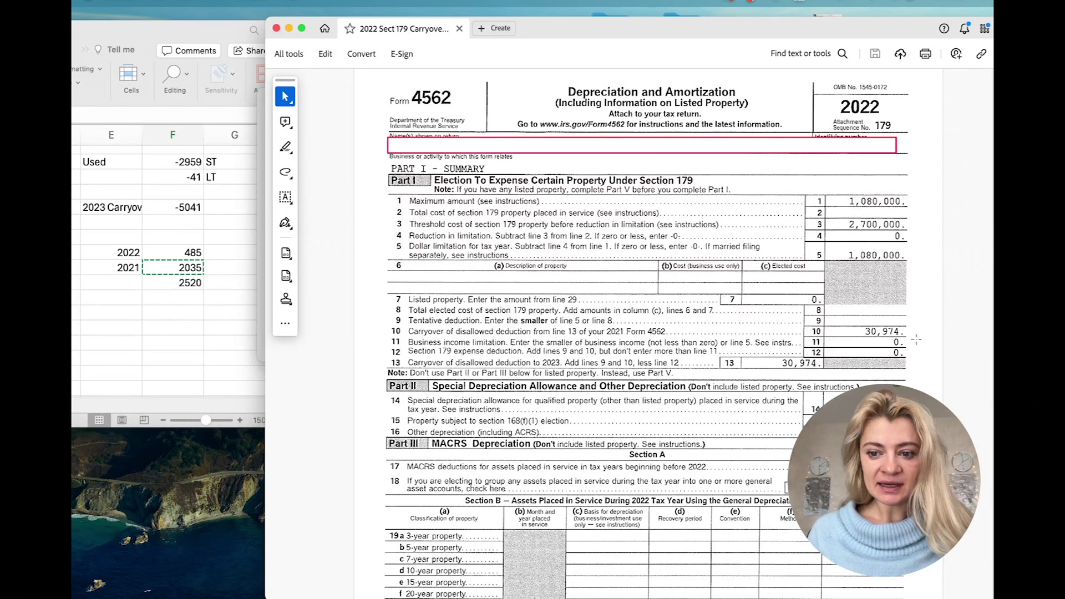
left_click_drag(911, 325, 373, 335)
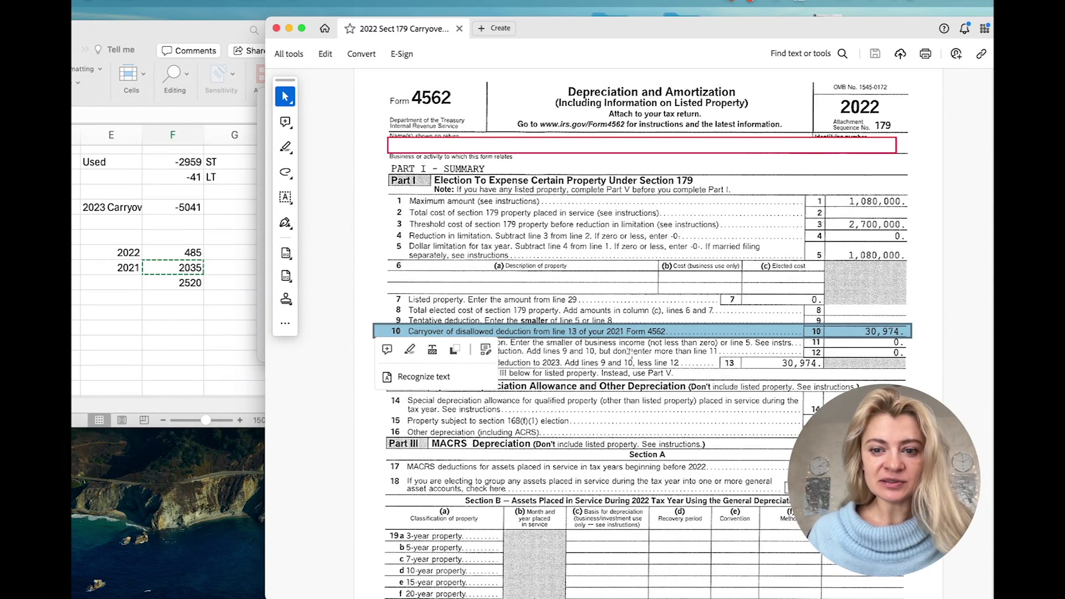
left_click(782, 373)
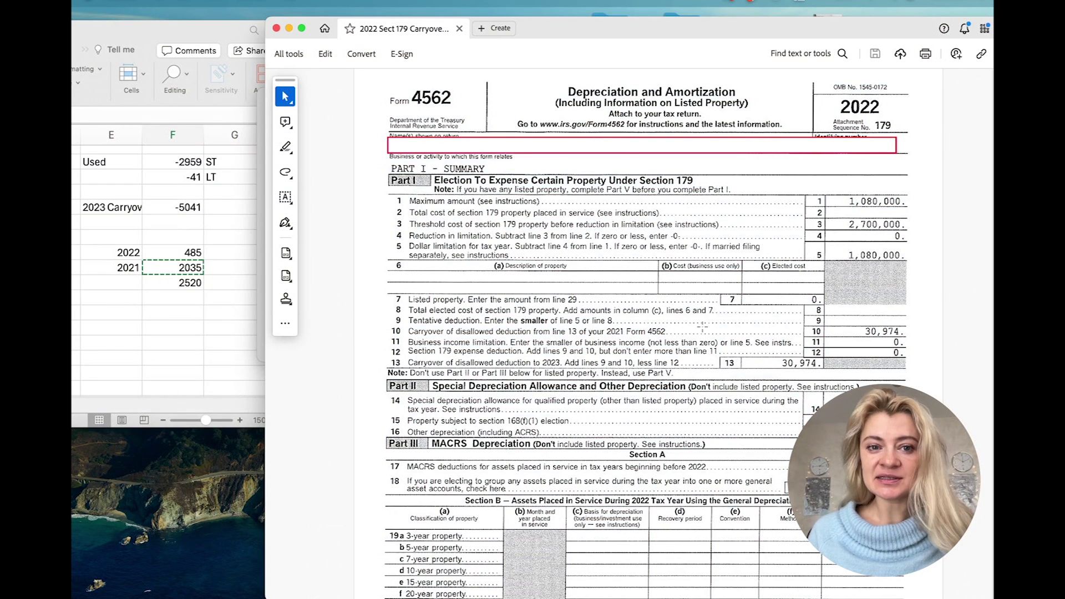
left_click_drag(390, 364, 893, 370)
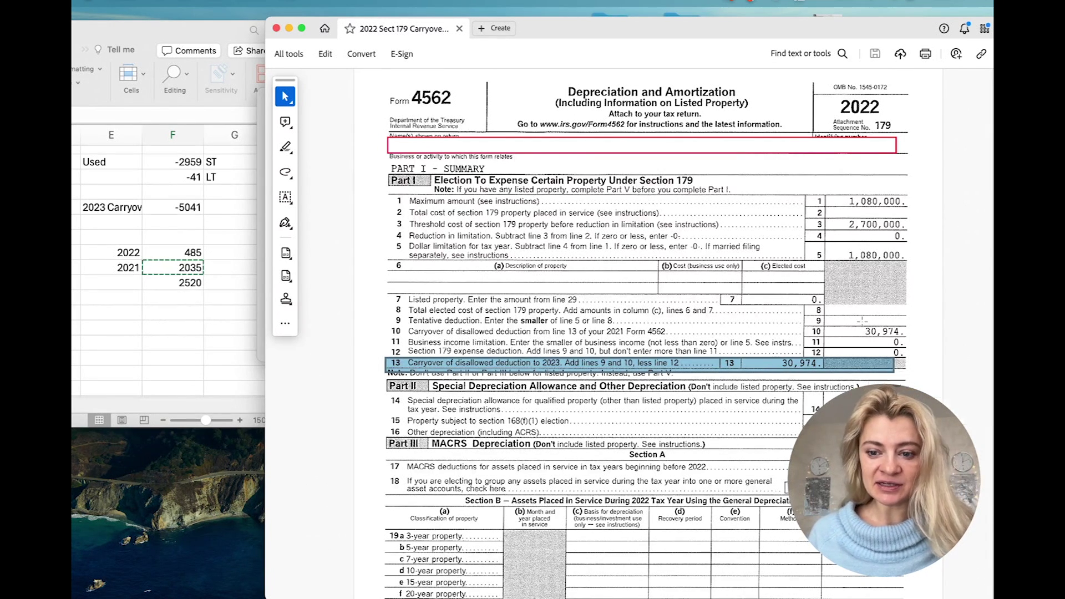
left_click(839, 330)
left_click_drag(840, 331, 916, 369)
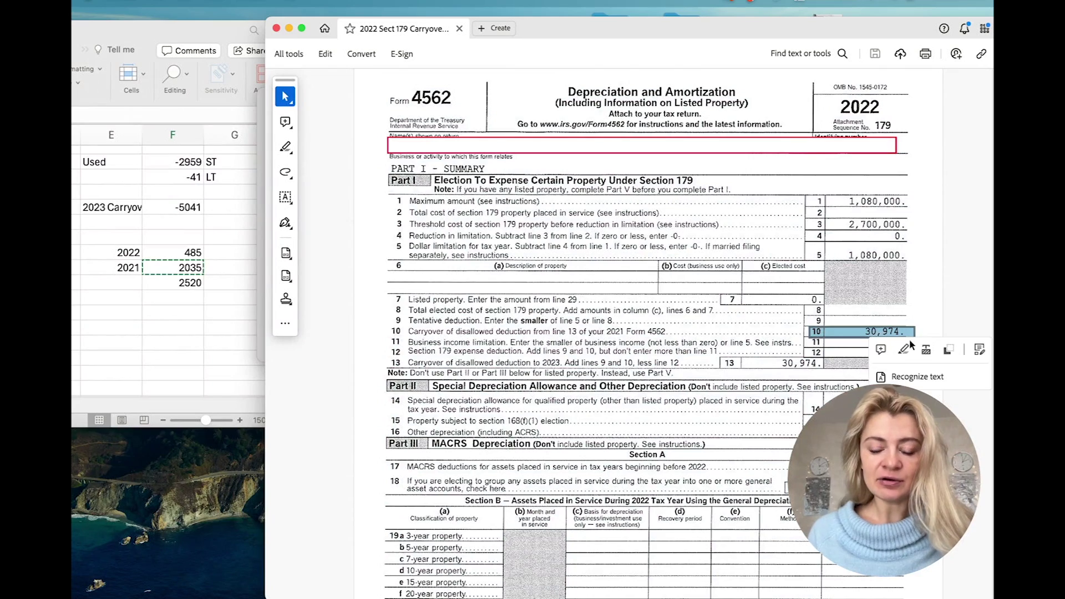
key("Escape")
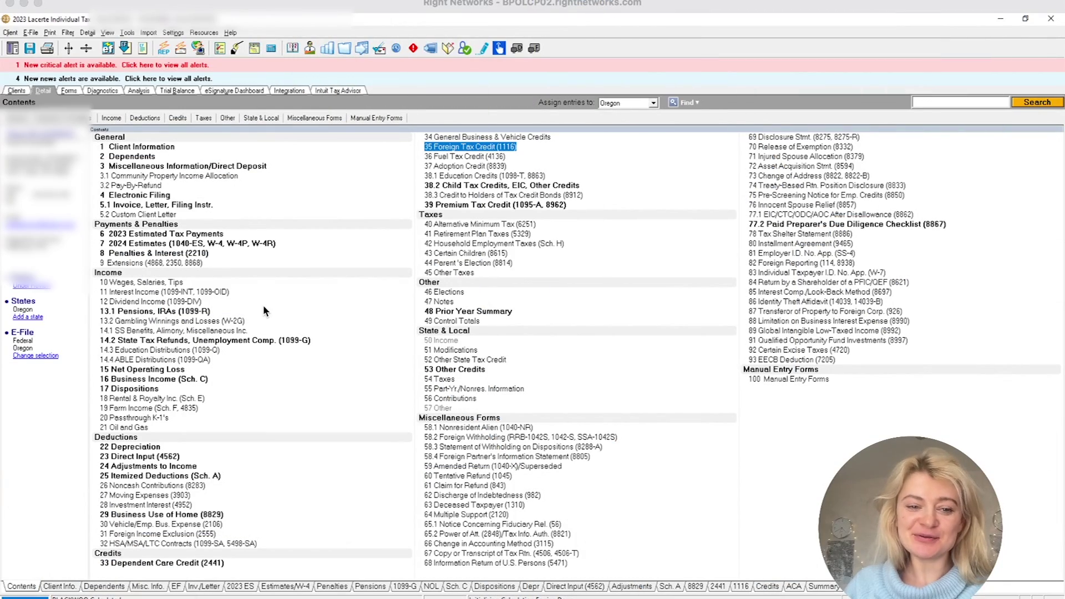
Switch to Lacerte and check the Section 179 carryover under Depreciation, Depletion, & Amortization for the Schedule C business, including on the return's forms
left_click(186, 380)
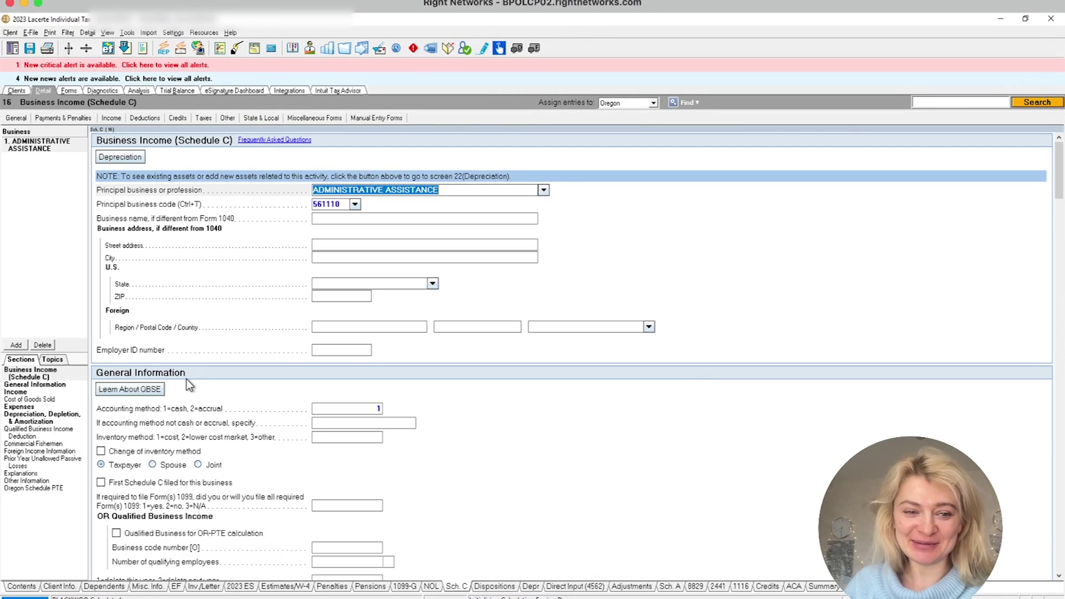
left_click(49, 421)
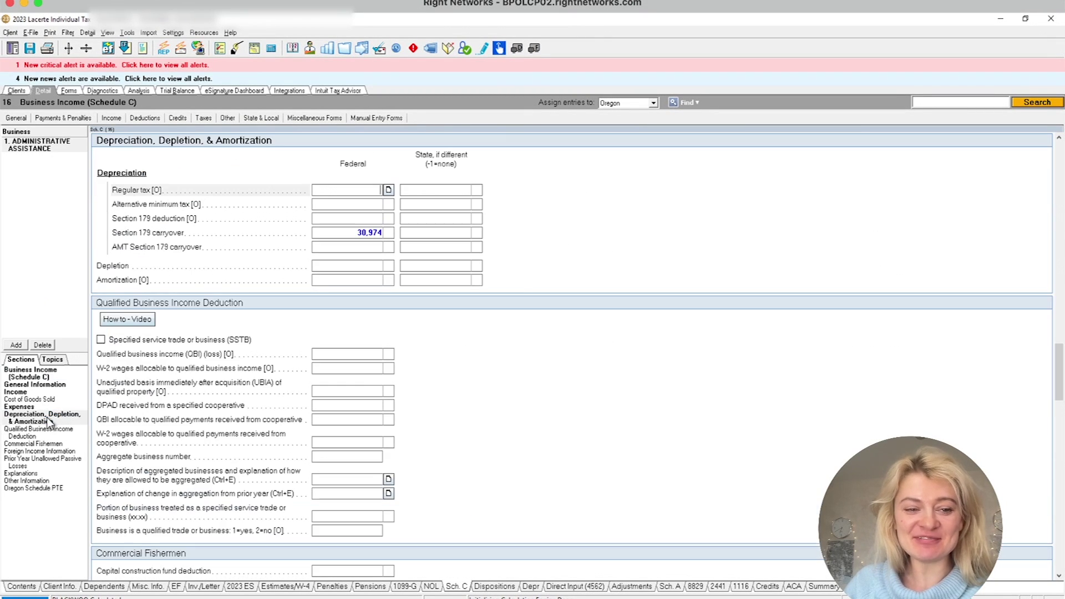
left_click(340, 235)
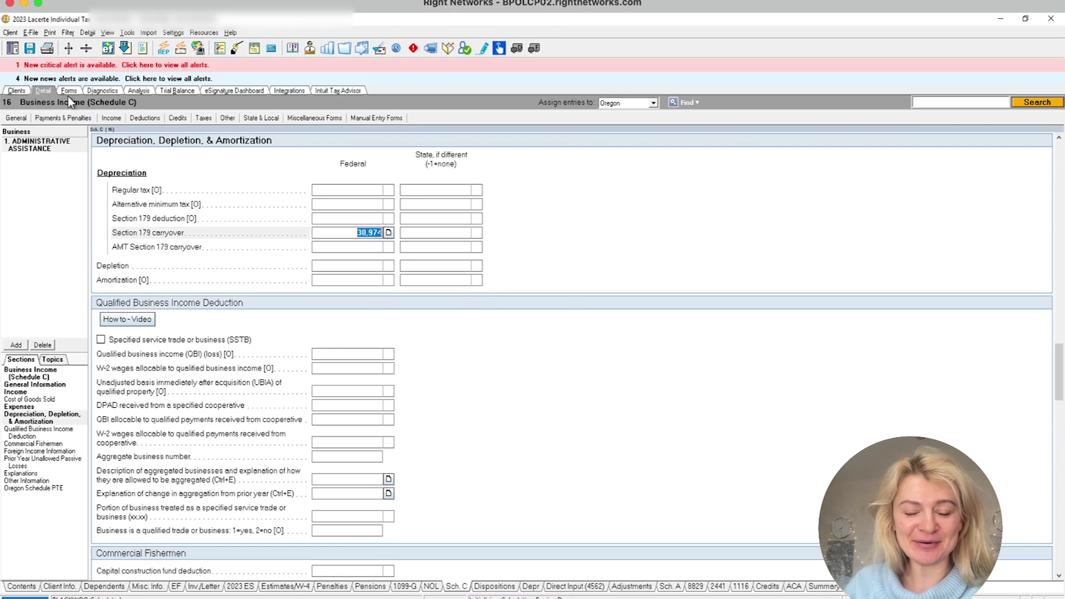
key("F9")
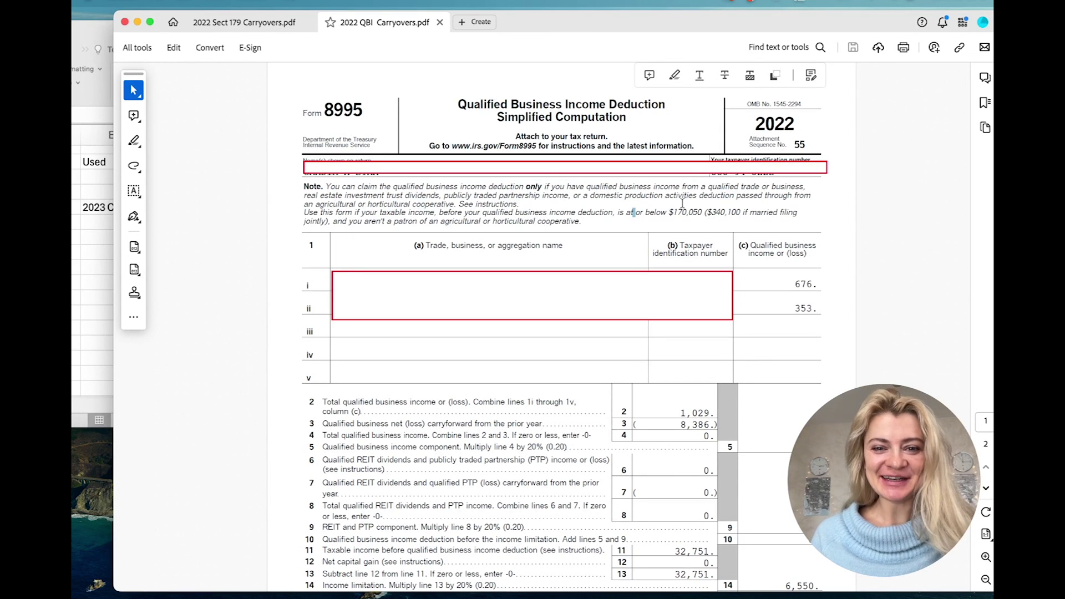
Switch to the 2022 QBI Carryovers PDF and examine the qualified business income and prior-year loss carryforward on Form 8995 lines 1 through 3
left_click(712, 173)
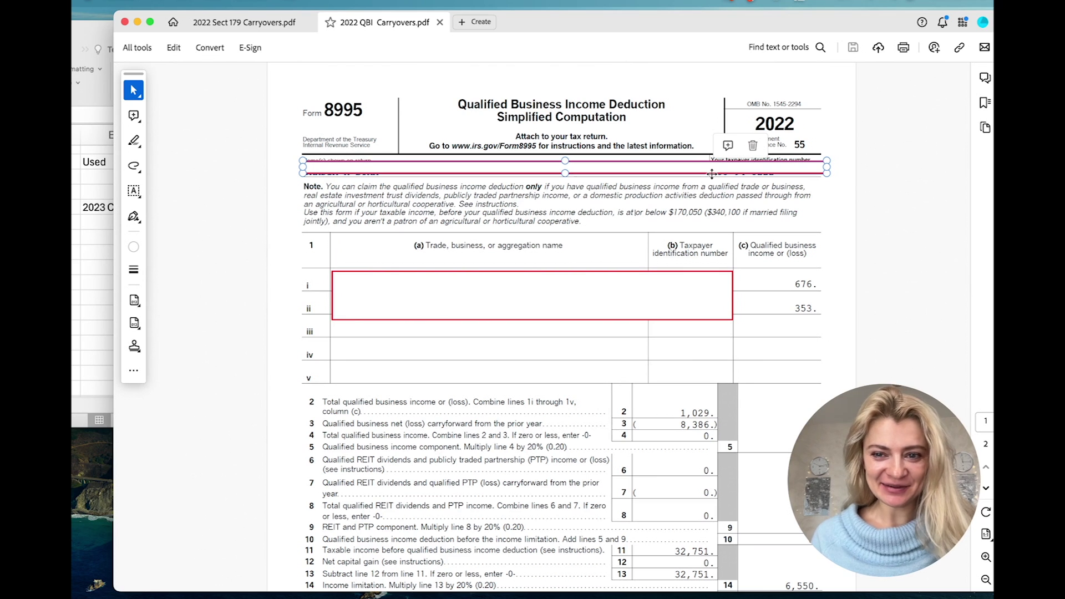
left_click(797, 284)
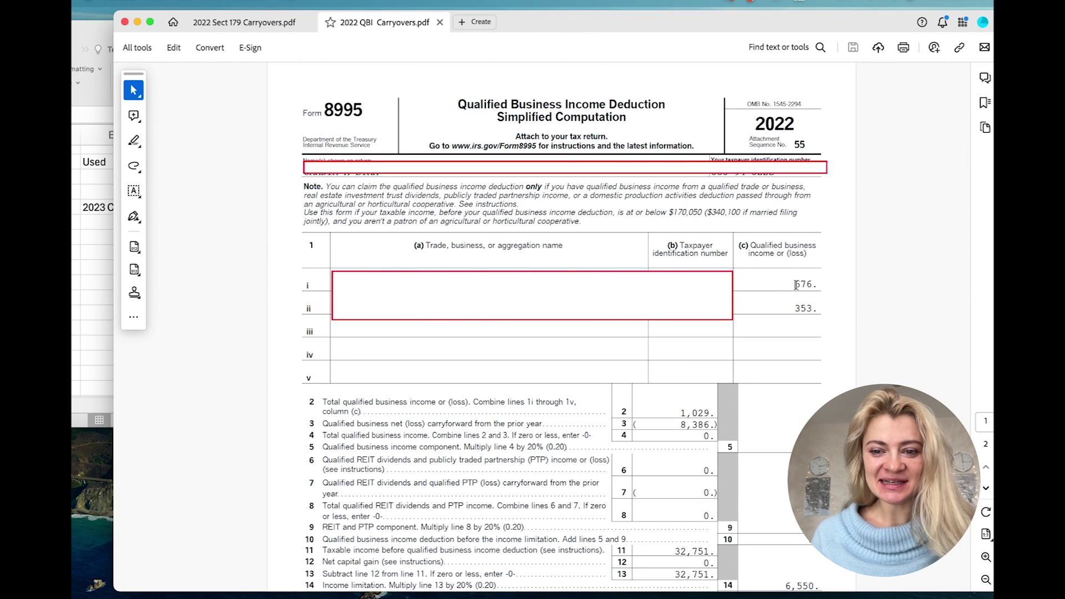
left_click_drag(797, 285, 803, 290)
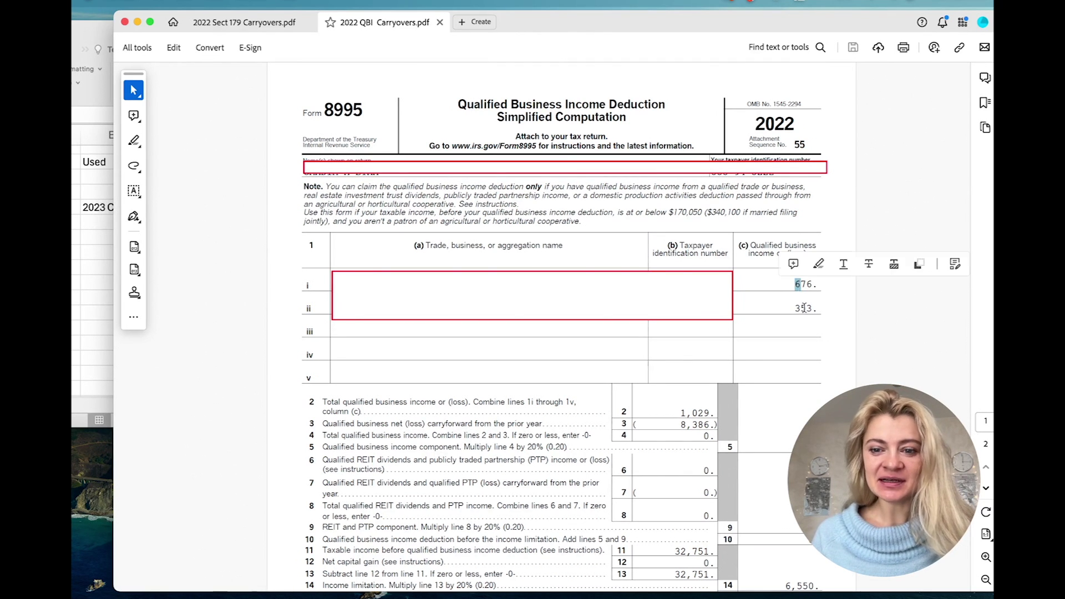
left_click(804, 308)
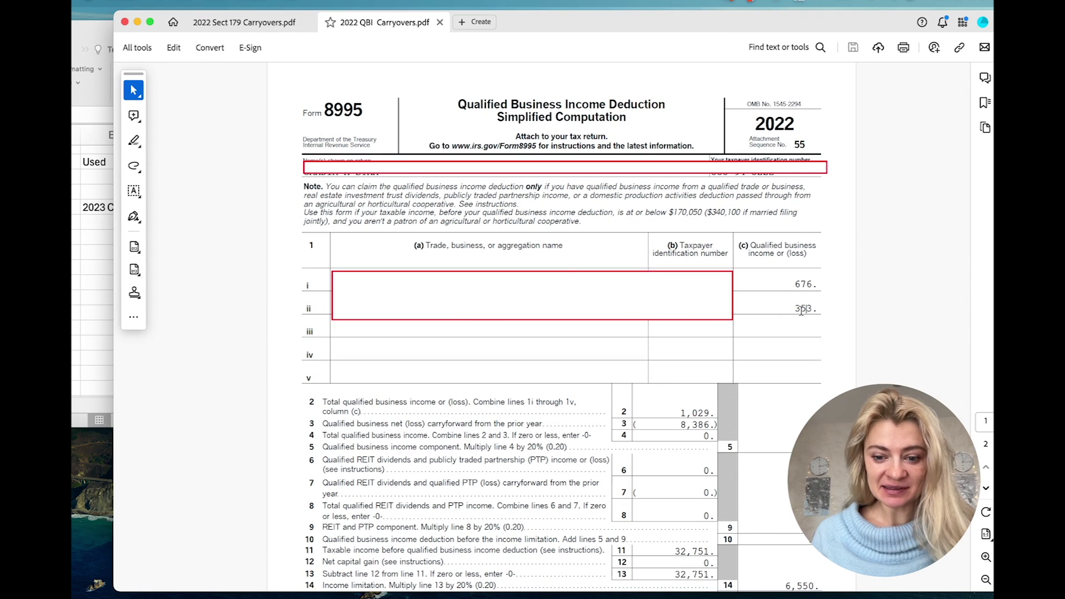
scroll(802, 310, "down", 5)
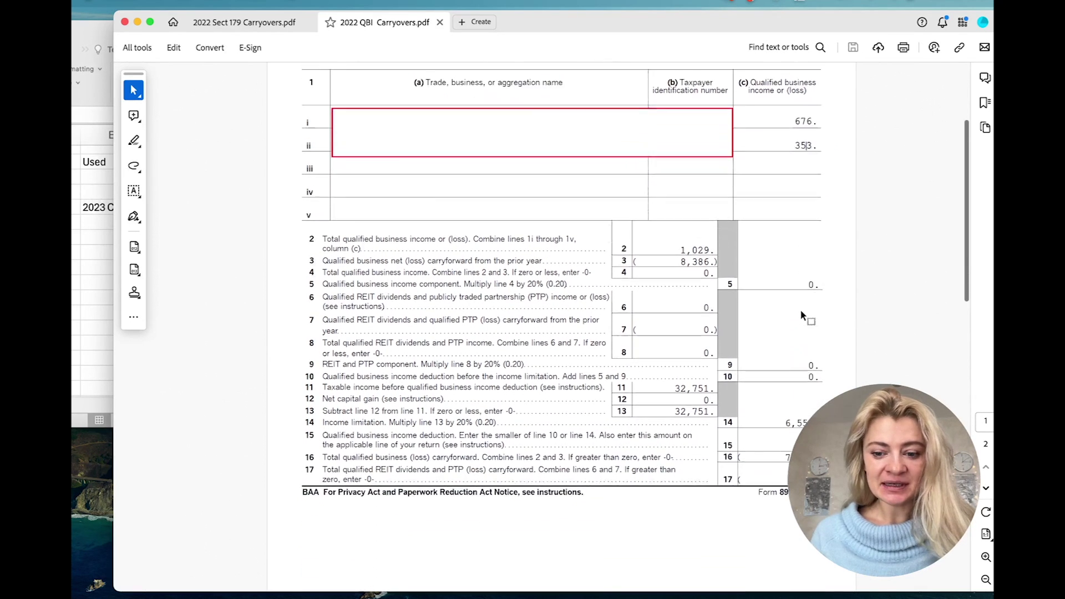
scroll(801, 309, "down", 1)
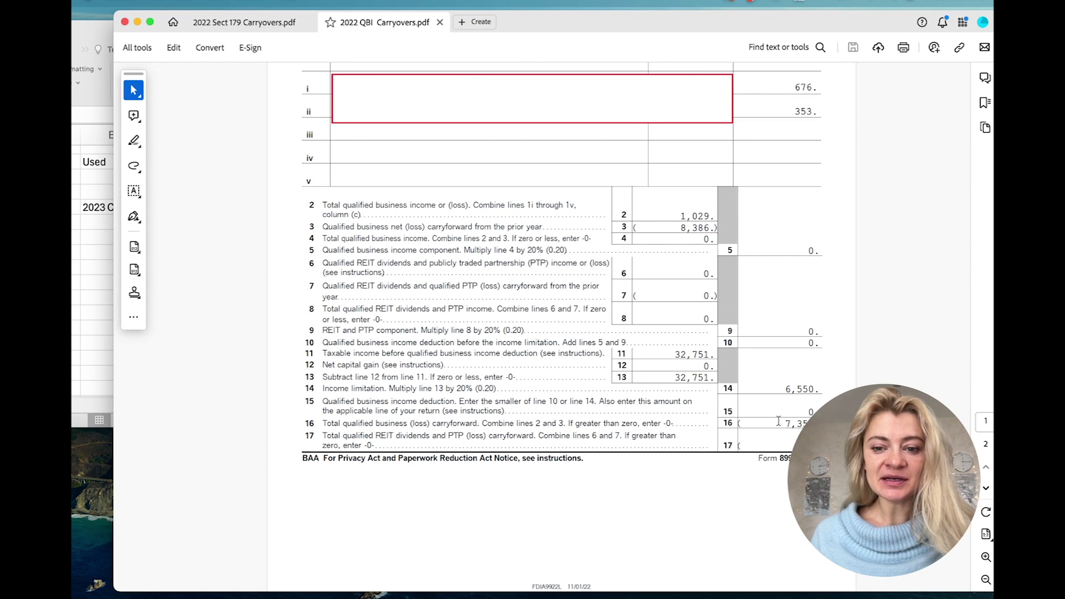
left_click_drag(680, 228, 711, 227)
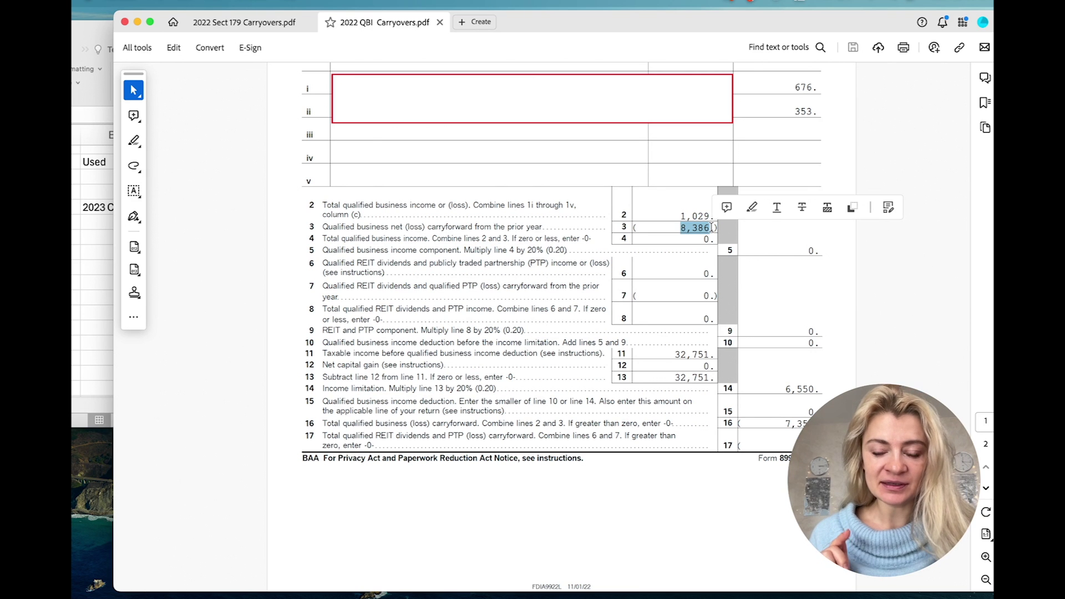
left_click(690, 250)
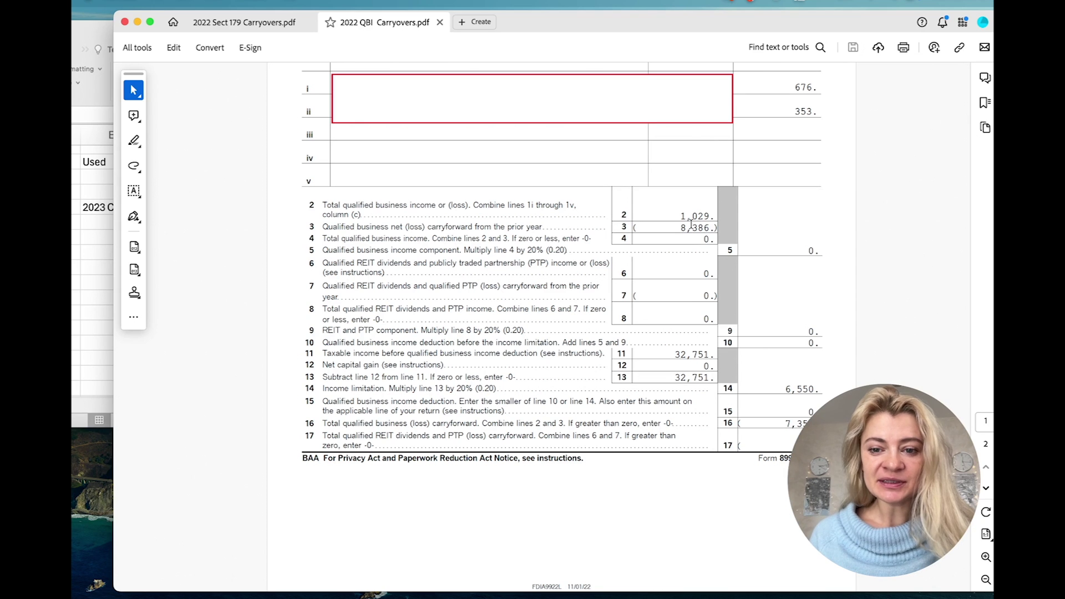
Compare the business income and prior-year carryforward lines of the 2022 Form 8995 with the total qualified business loss carryforward on line 16
scroll(776, 211, "up", 3)
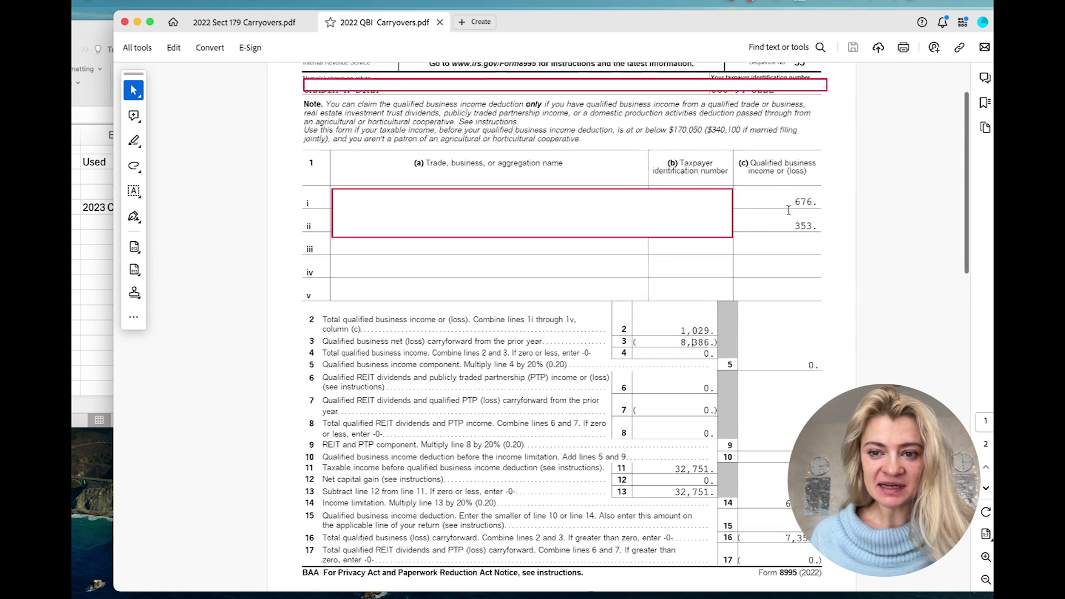
scroll(803, 247, "up", 2)
scroll(814, 239, "down", 5)
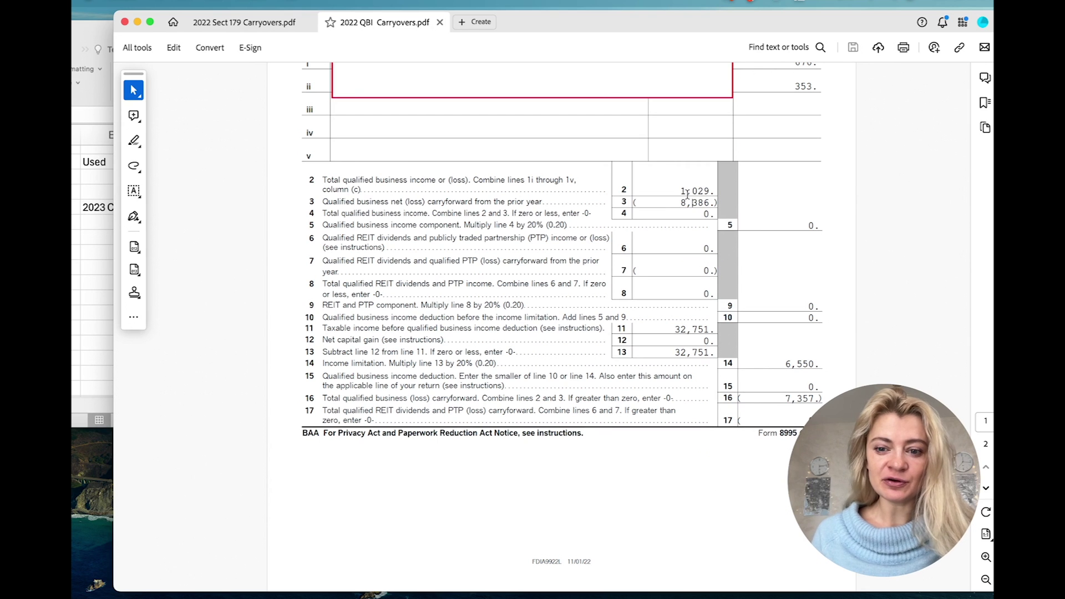
scroll(740, 344, "up", 5)
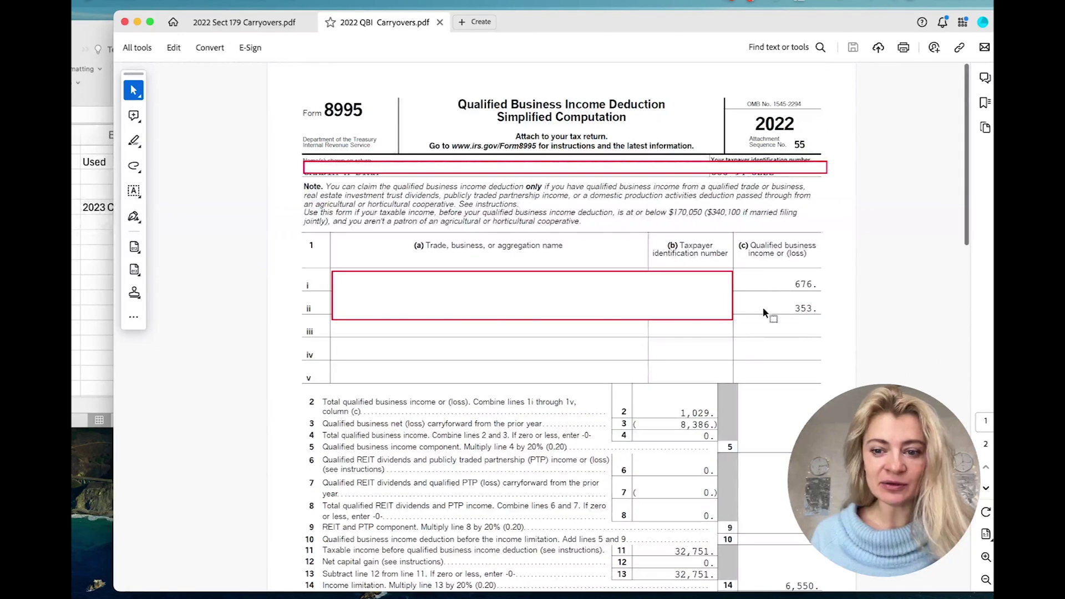
scroll(738, 351, "down", 4)
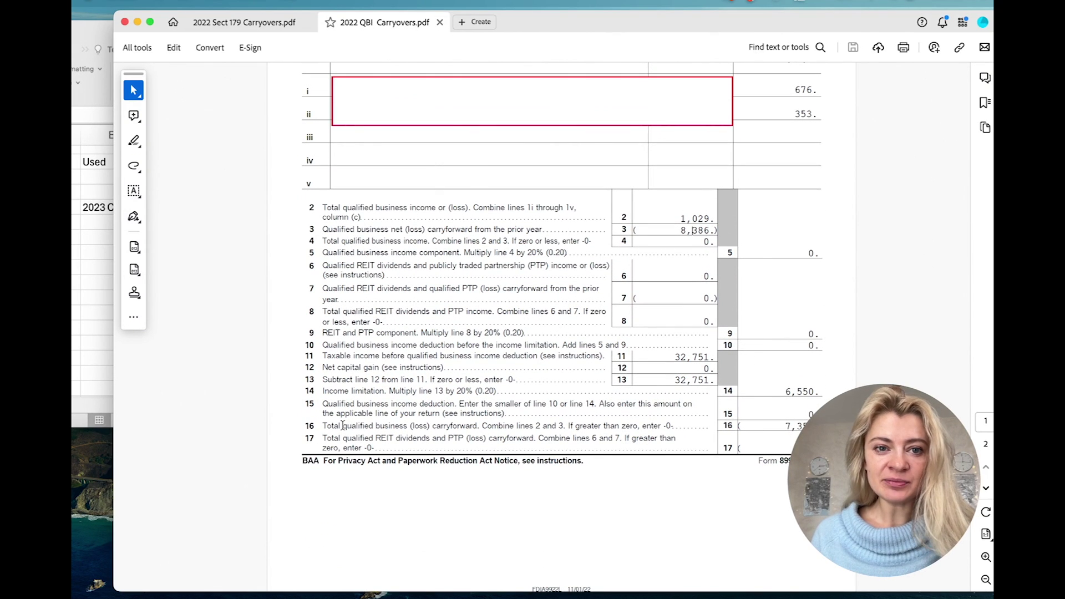
scroll(337, 425, "up", 4)
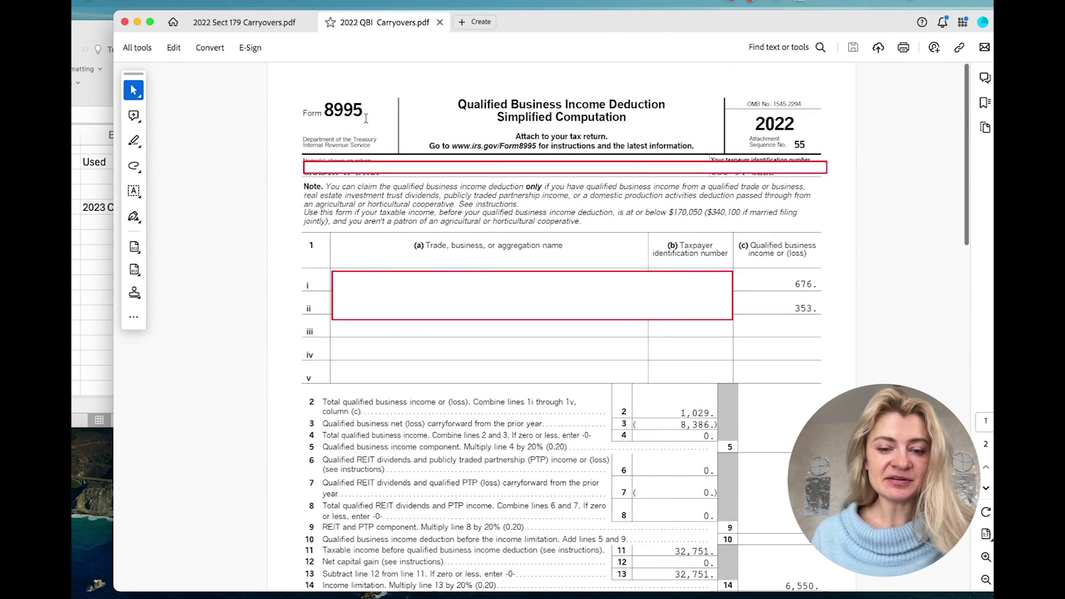
scroll(548, 193, "down", 7)
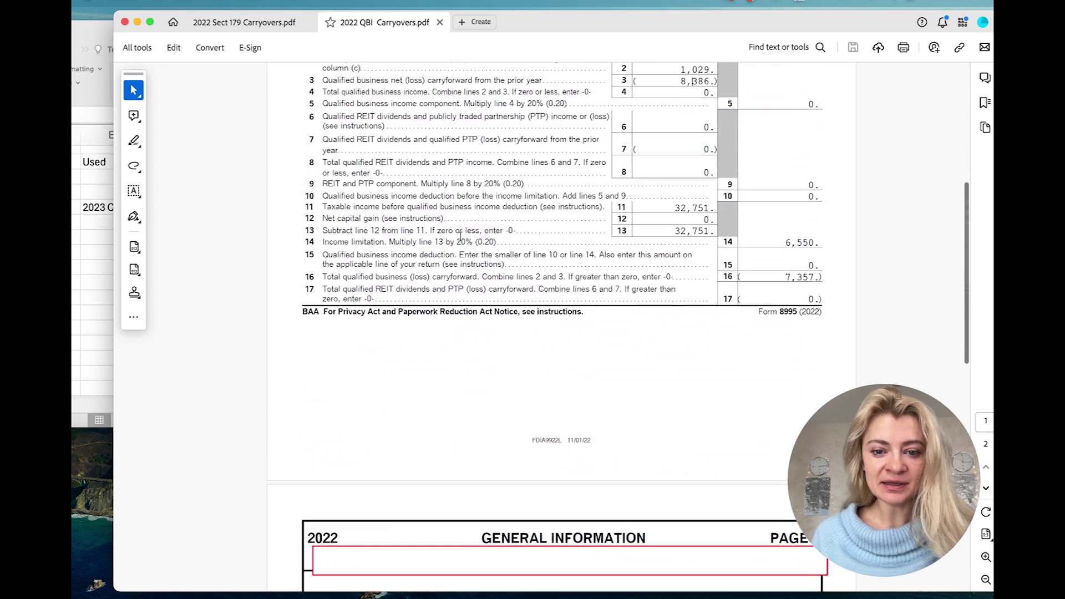
left_click_drag(324, 276, 388, 281)
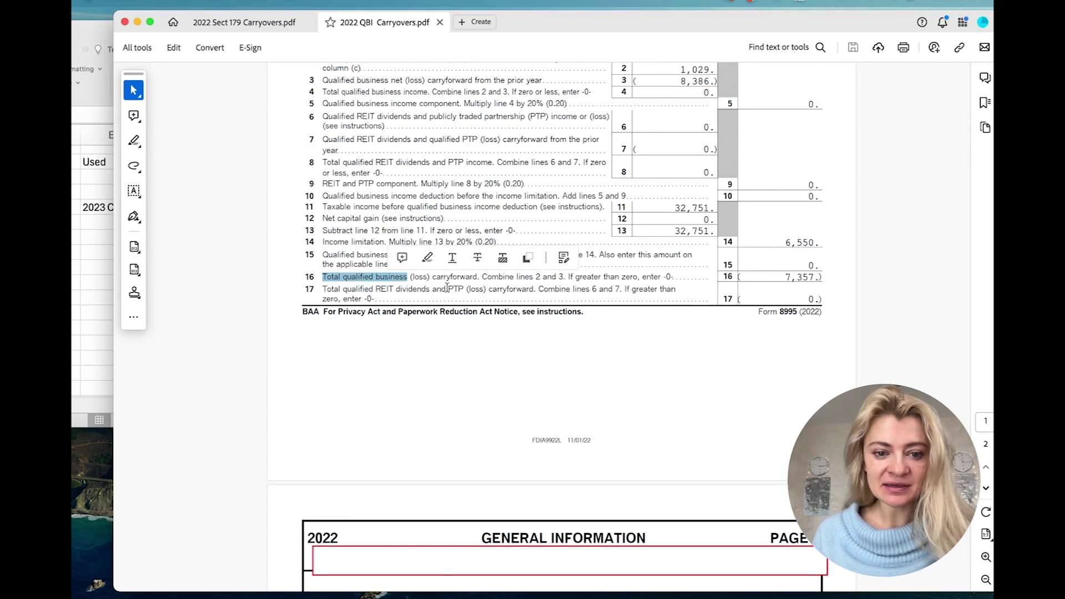
left_click_drag(816, 277, 782, 277)
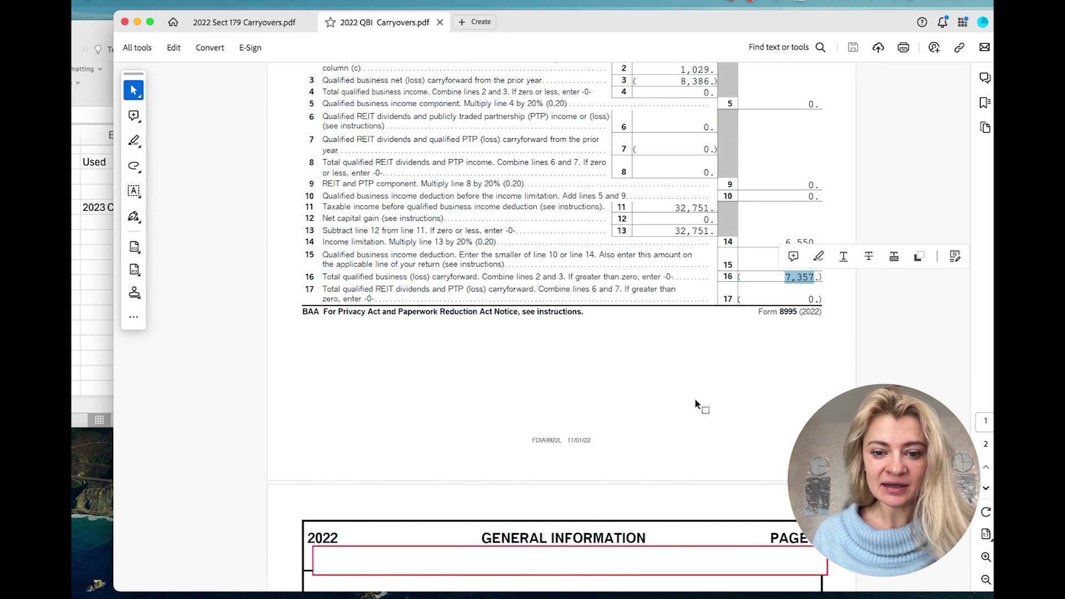
Examine the qualified business loss carryforward in the Carryovers to 2023 section of the 2022 General Information page
scroll(694, 397, "down", 5)
scroll(694, 403, "down", 5)
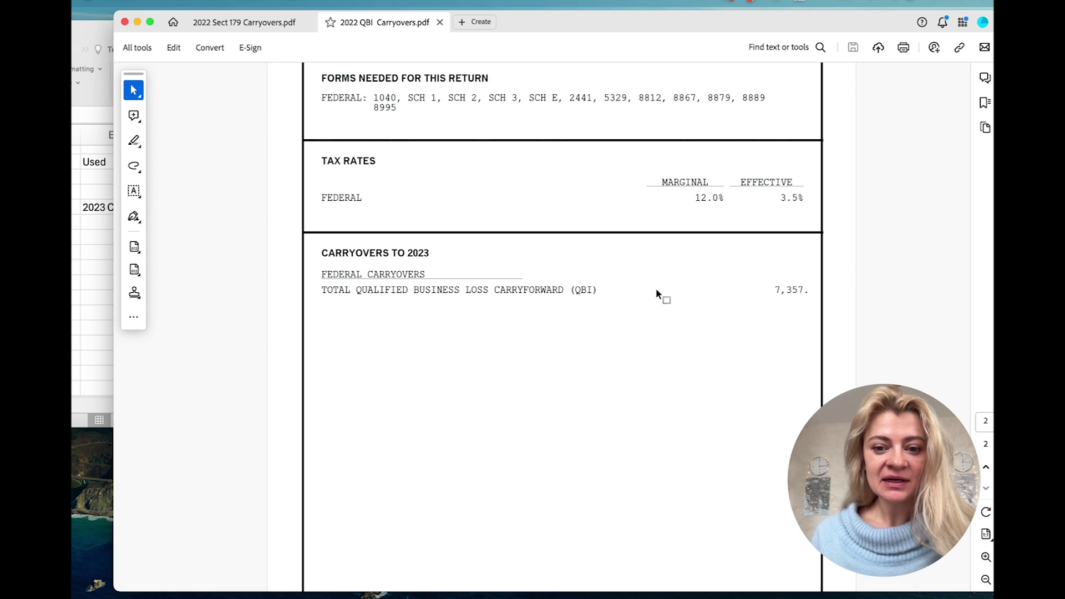
left_click_drag(805, 289, 780, 293)
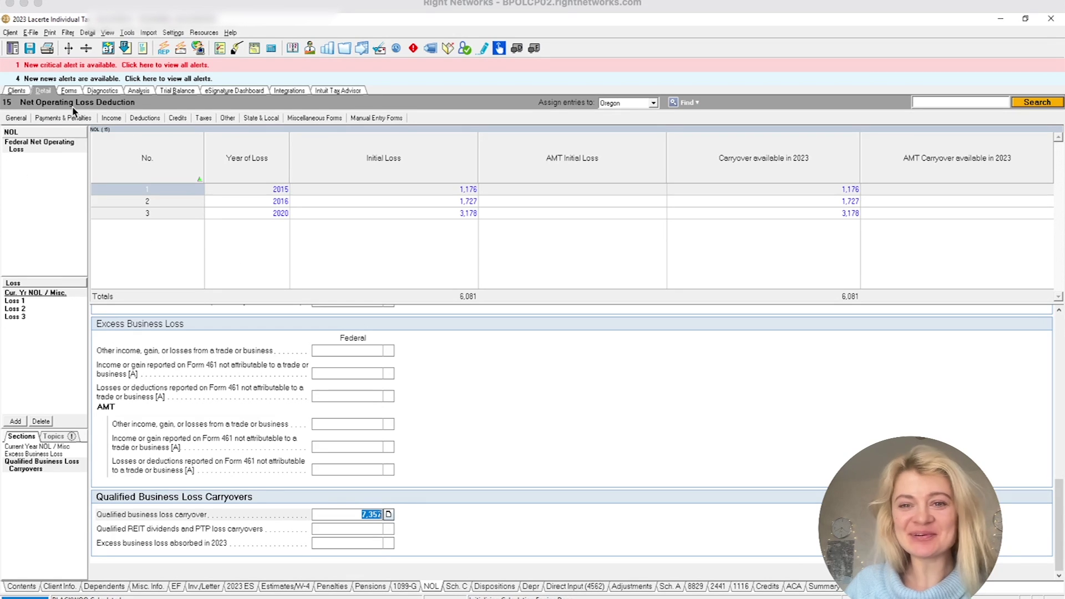
Switch to Lacerte, check the qualified business loss carryover on the Net Operating Loss Deduction screen, and view the 2023 Form 8995
left_click(345, 530)
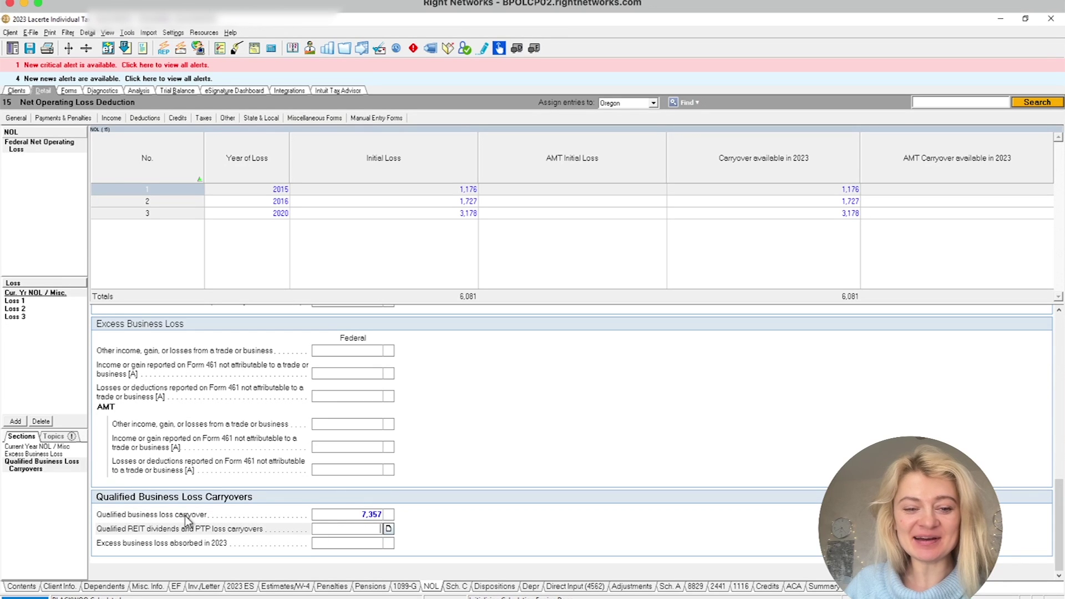
left_click(364, 516)
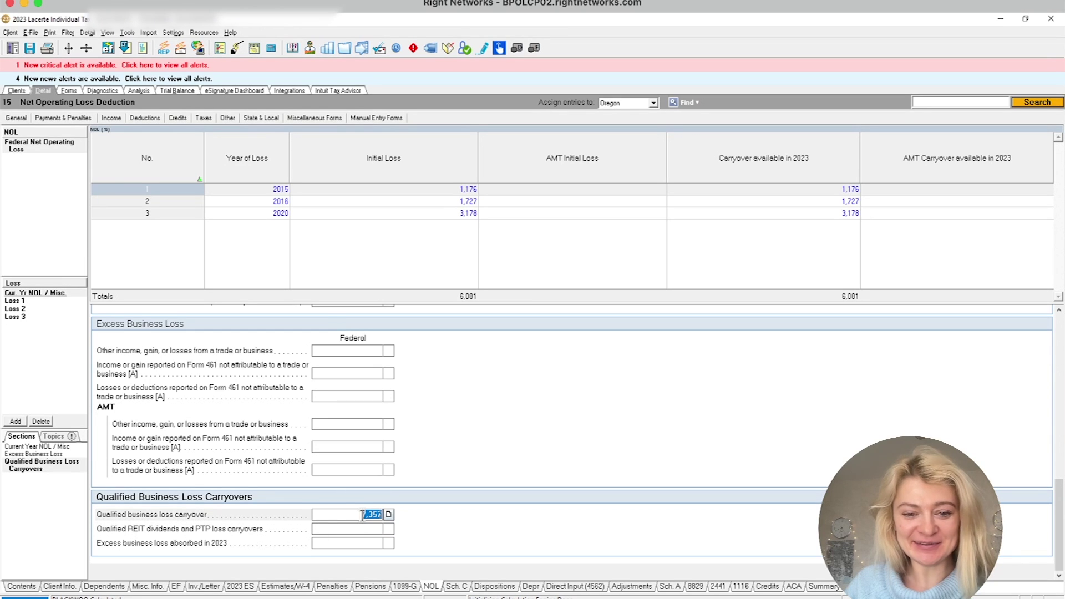
left_click(68, 91)
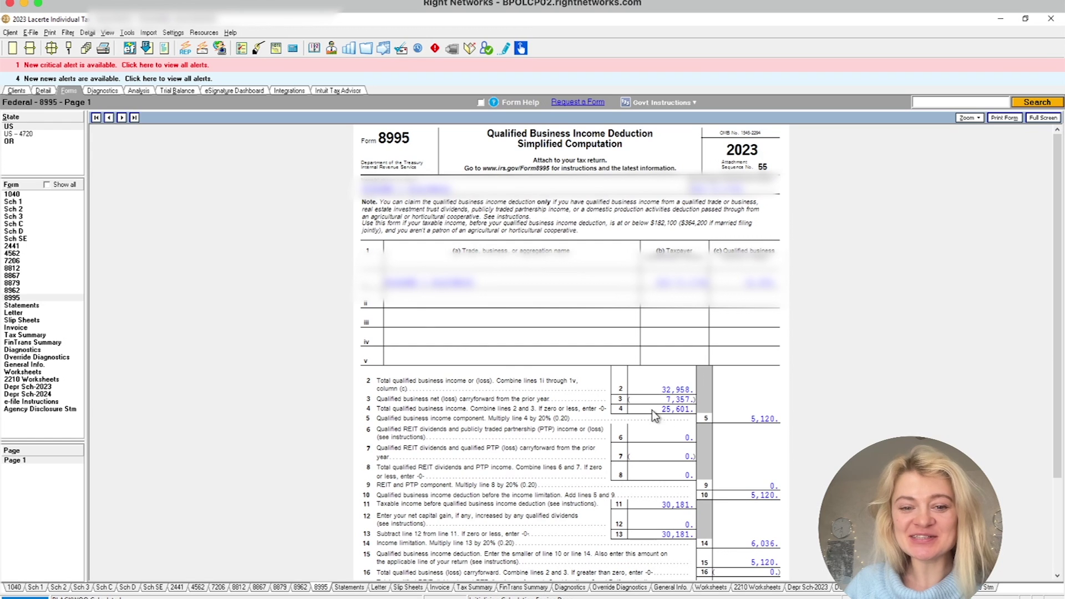